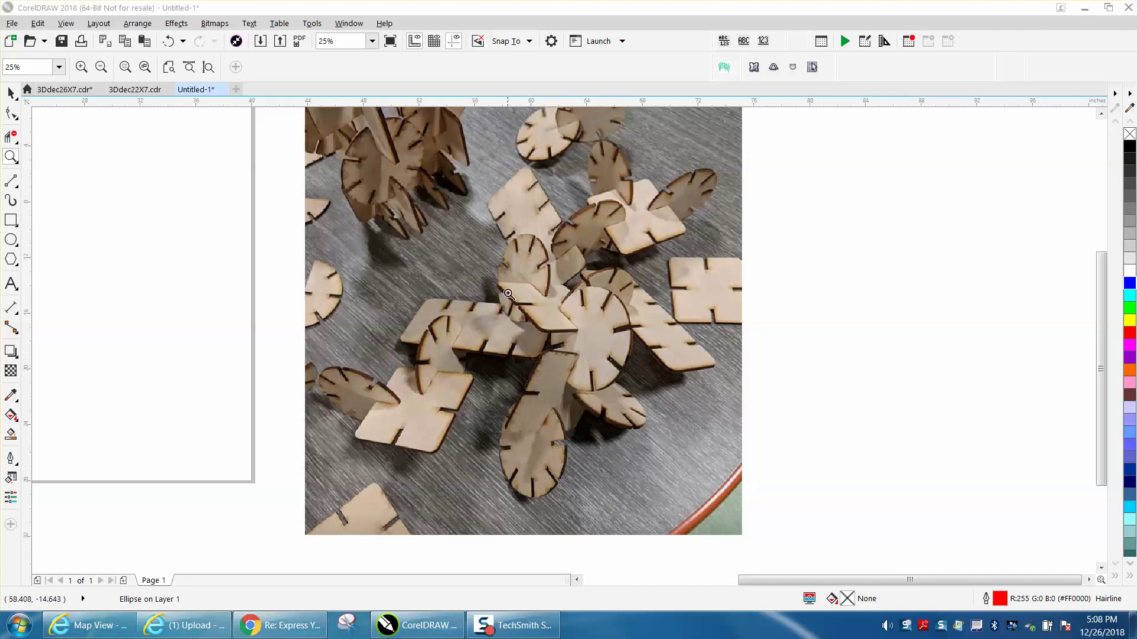
# - Examine the photo of the assembled pieces, the finished slotted shapes and the plain rectangle, square and circle
pyautogui.moveTo(507, 289); pyautogui.dragTo(687, 417)
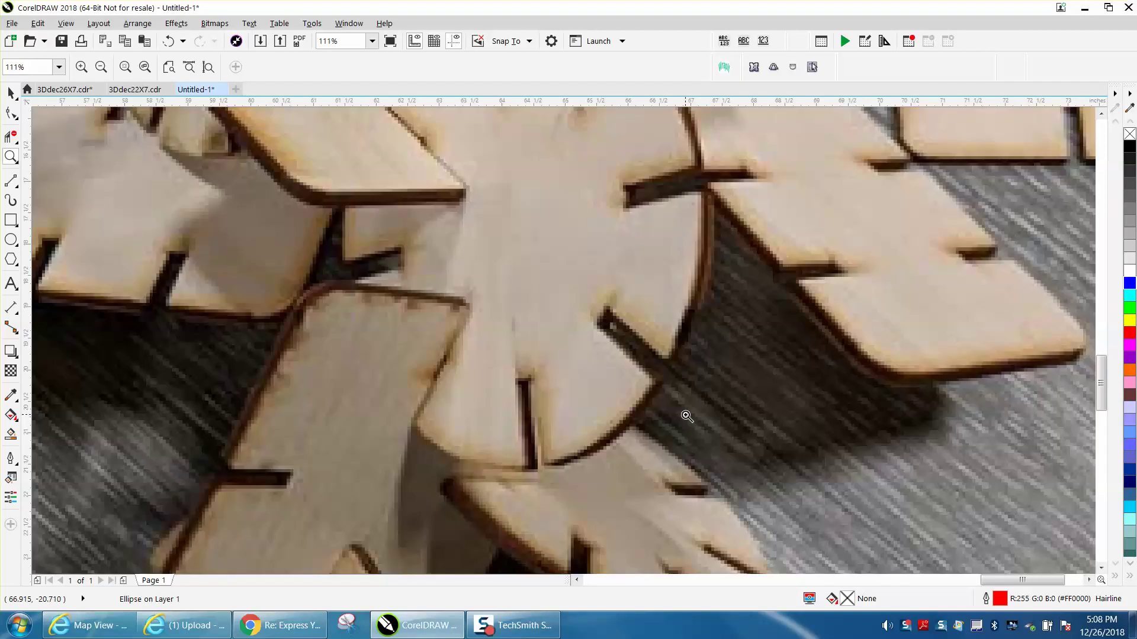
pyautogui.rightClick(517, 391)
pyautogui.rightClick(480, 377)
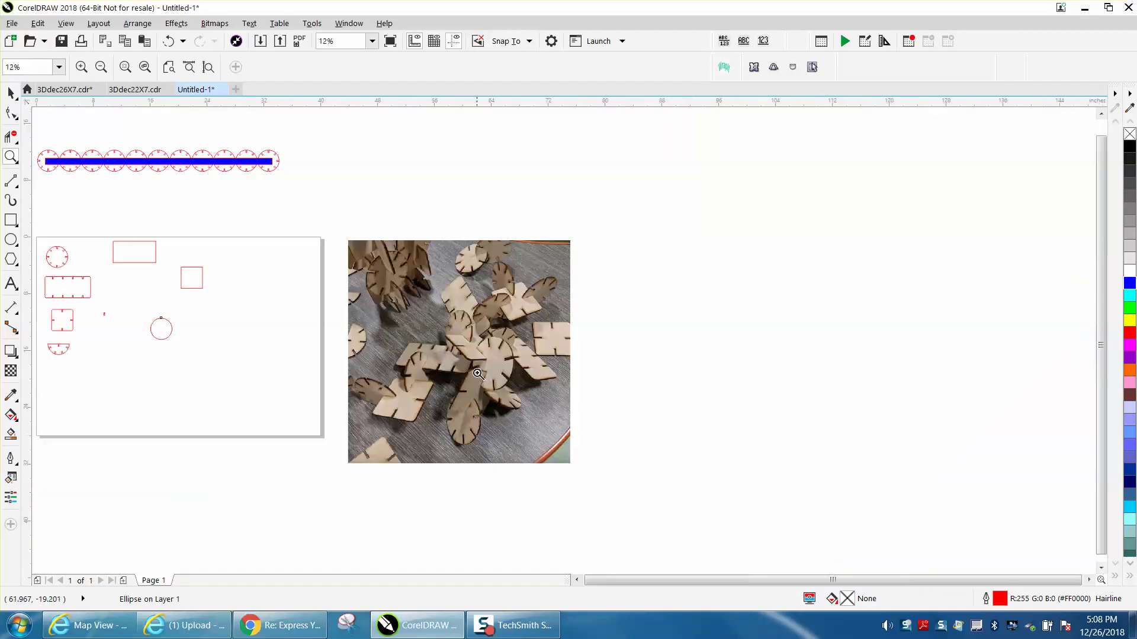
pyautogui.rightClick(505, 355)
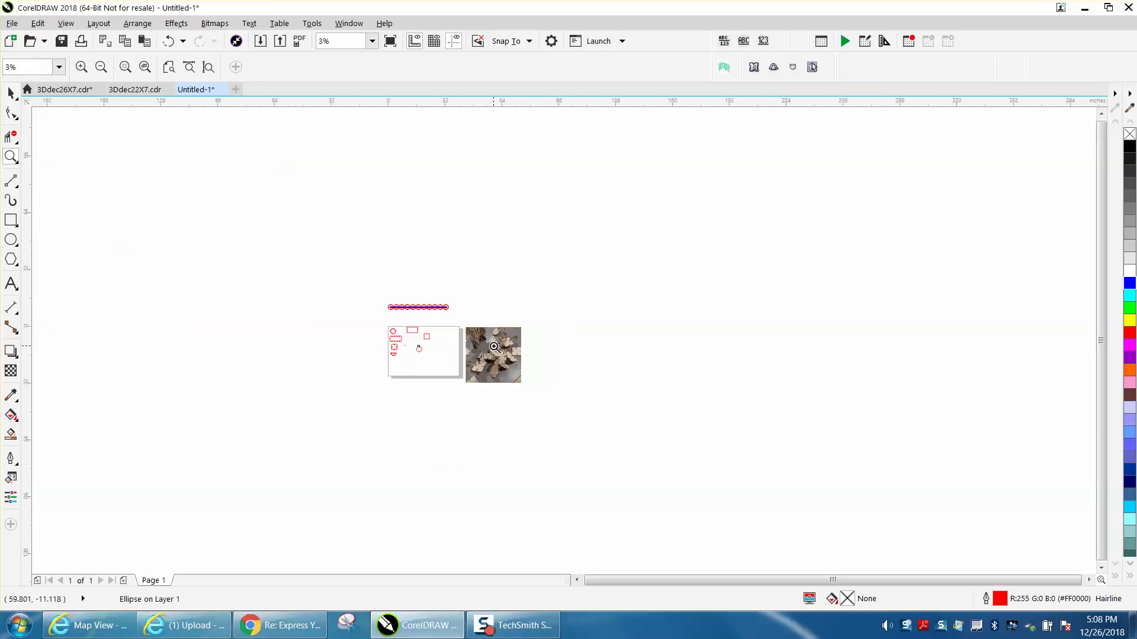
pyautogui.click(10, 156)
pyautogui.moveTo(388, 319); pyautogui.dragTo(538, 399)
pyautogui.rightClick(544, 363)
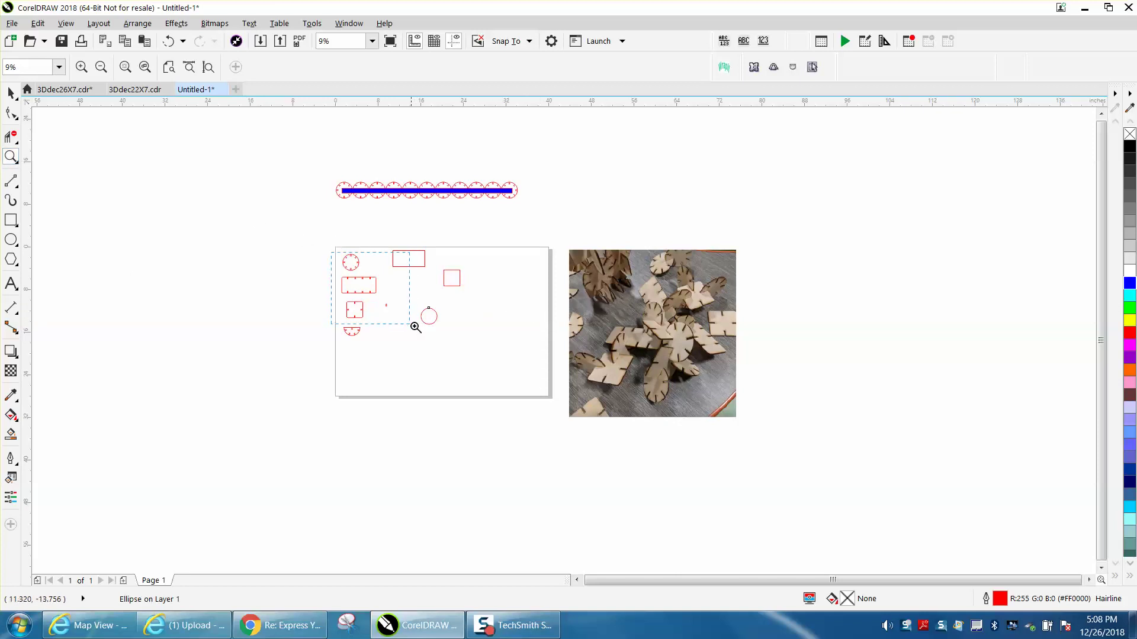
pyautogui.scroll(3, 341, 290)
pyautogui.scroll(-1, 352, 222)
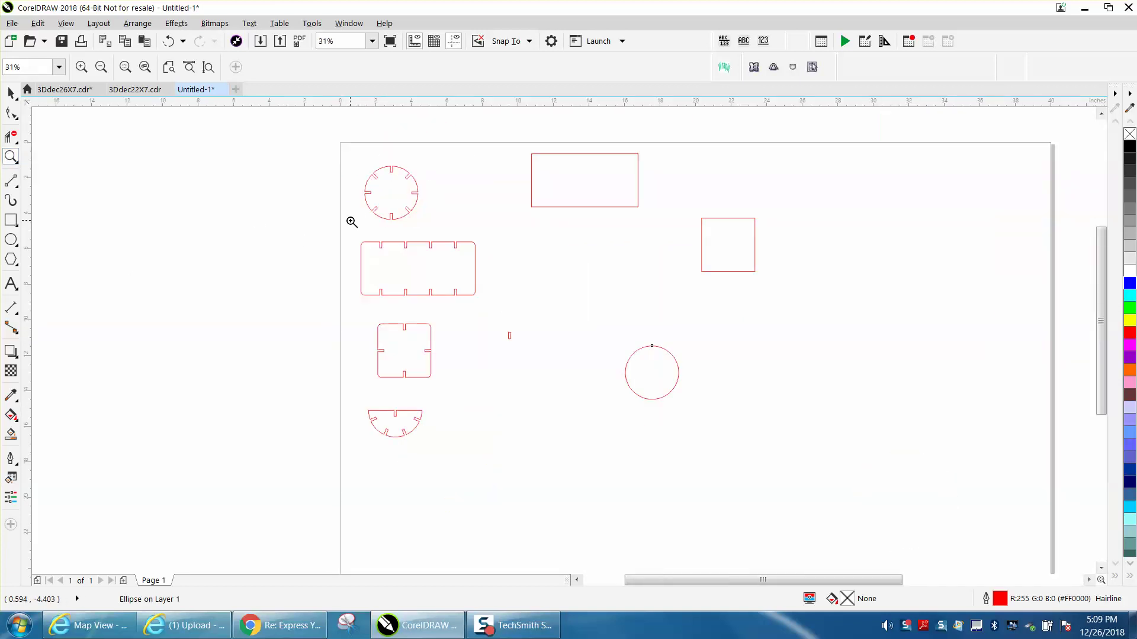
pyautogui.scroll(-1, 352, 222)
pyautogui.click(10, 93)
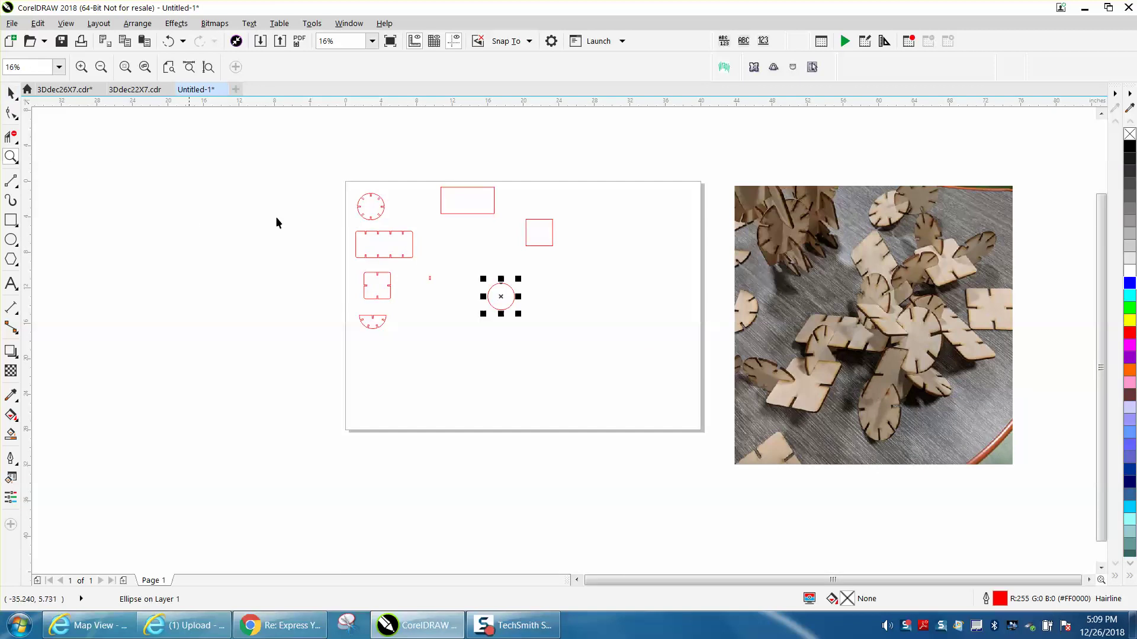
pyautogui.press('space')
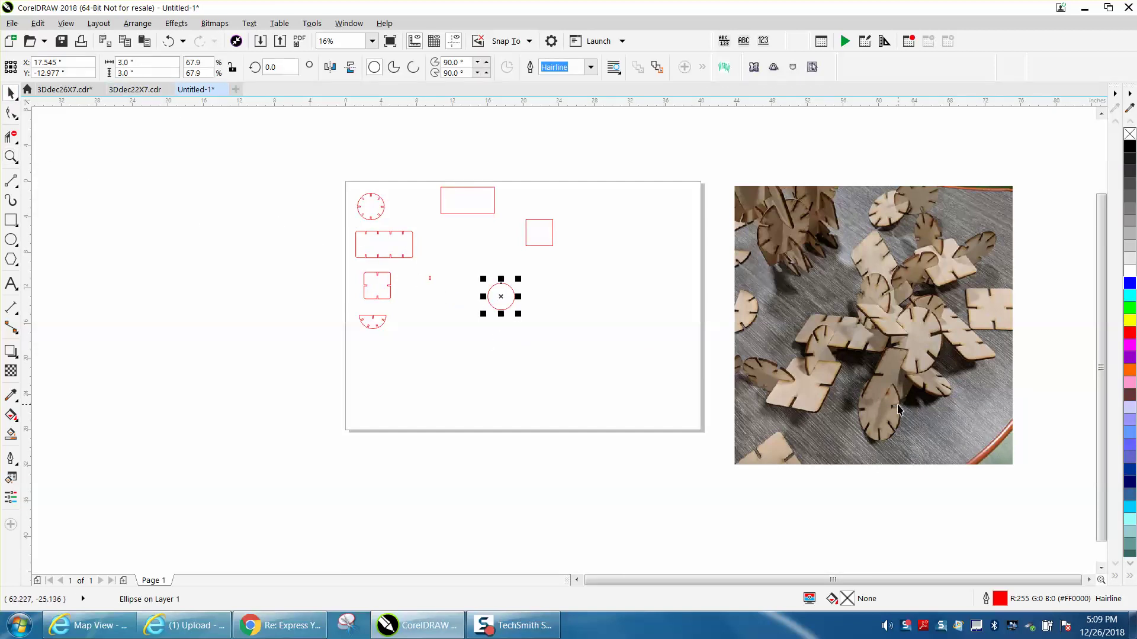
pyautogui.click(11, 157)
pyautogui.moveTo(421, 270); pyautogui.dragTo(565, 326)
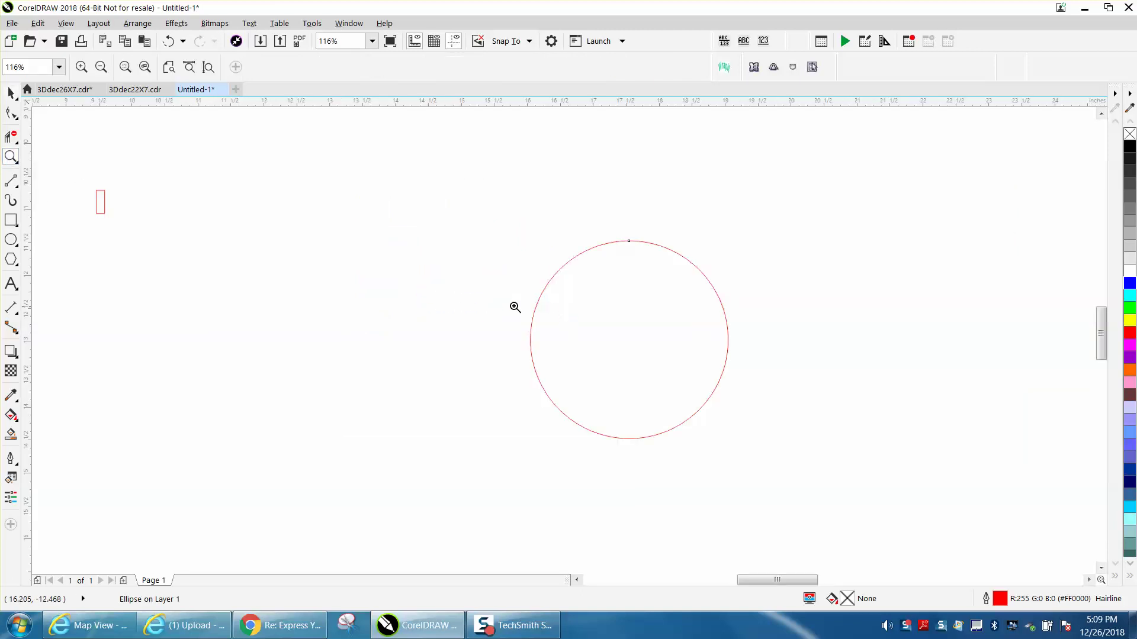
pyautogui.press('space')
pyautogui.scroll(-5, 465, 215)
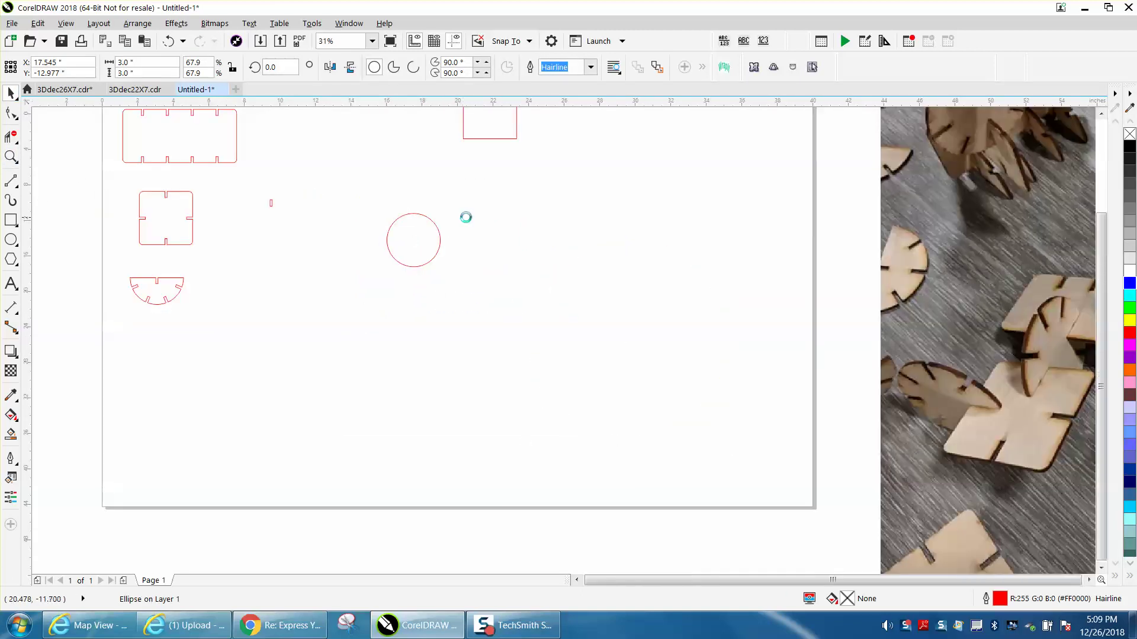
# - Round all corners of the 6 by 3 inch rectangle with a radius of 0.2 inches
pyautogui.moveTo(524, 198); pyautogui.dragTo(525, 197)
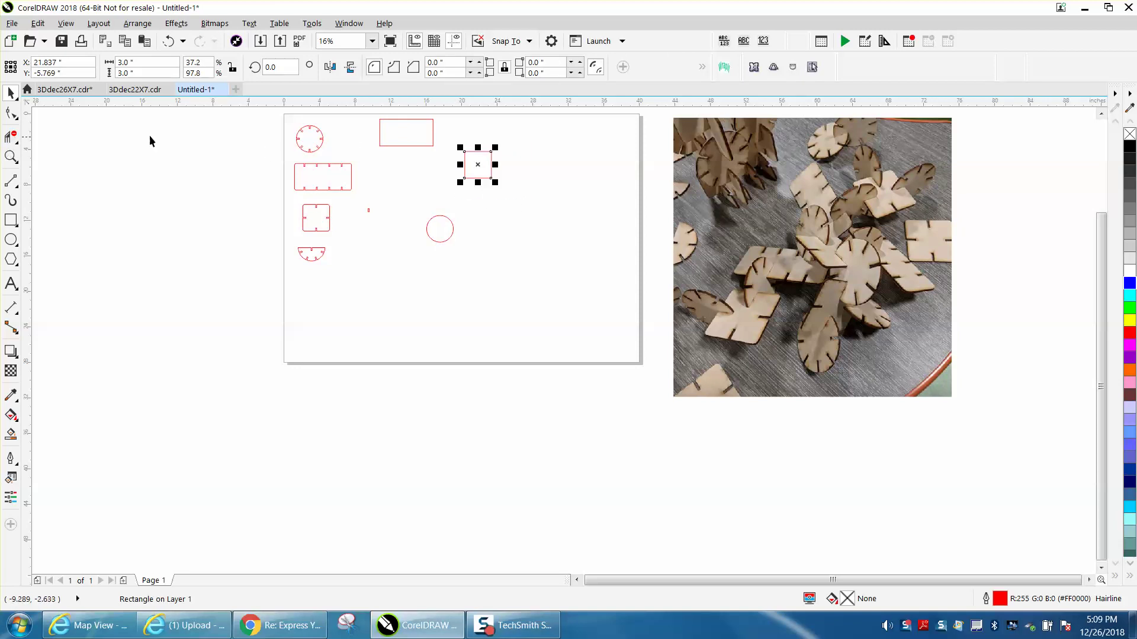
pyautogui.click(10, 156)
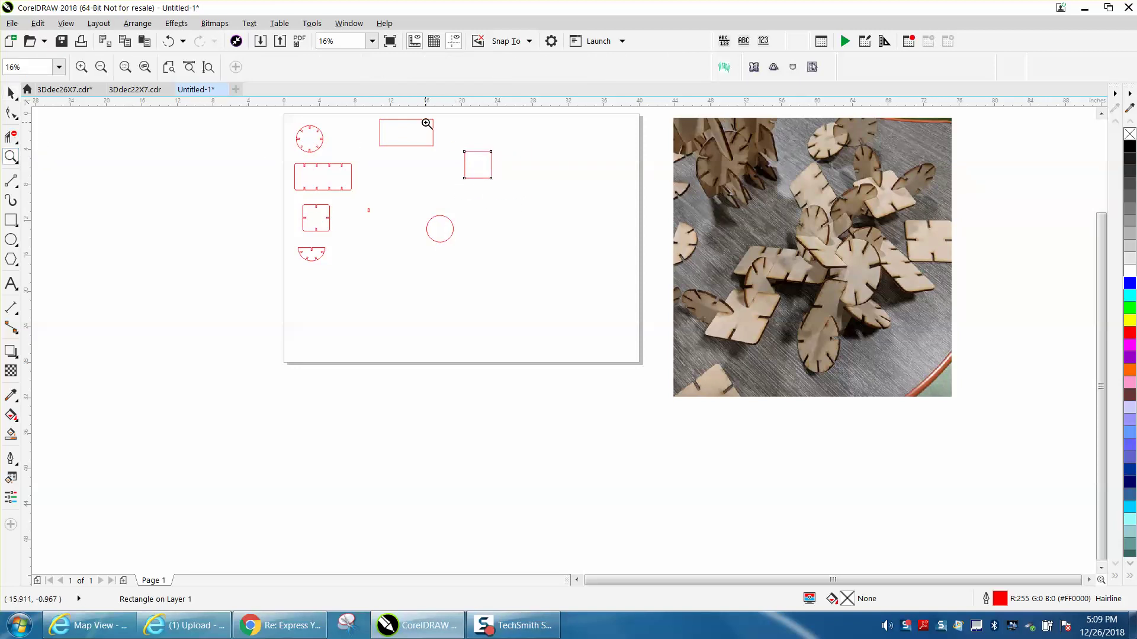
pyautogui.moveTo(350, 112); pyautogui.dragTo(535, 203)
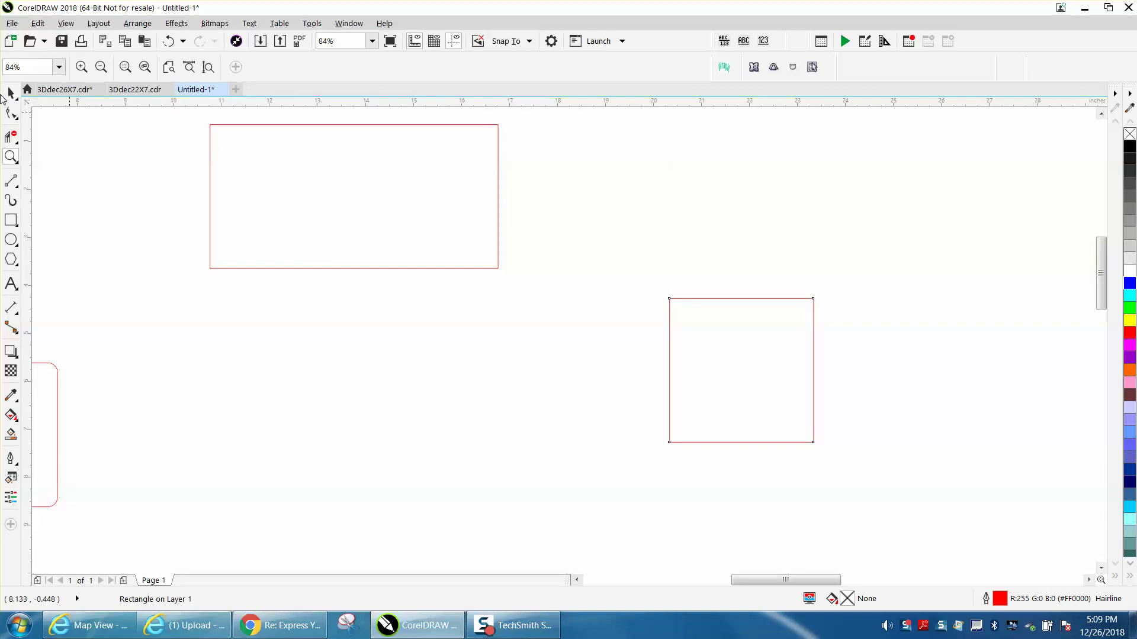
pyautogui.click(10, 93)
pyautogui.click(348, 125)
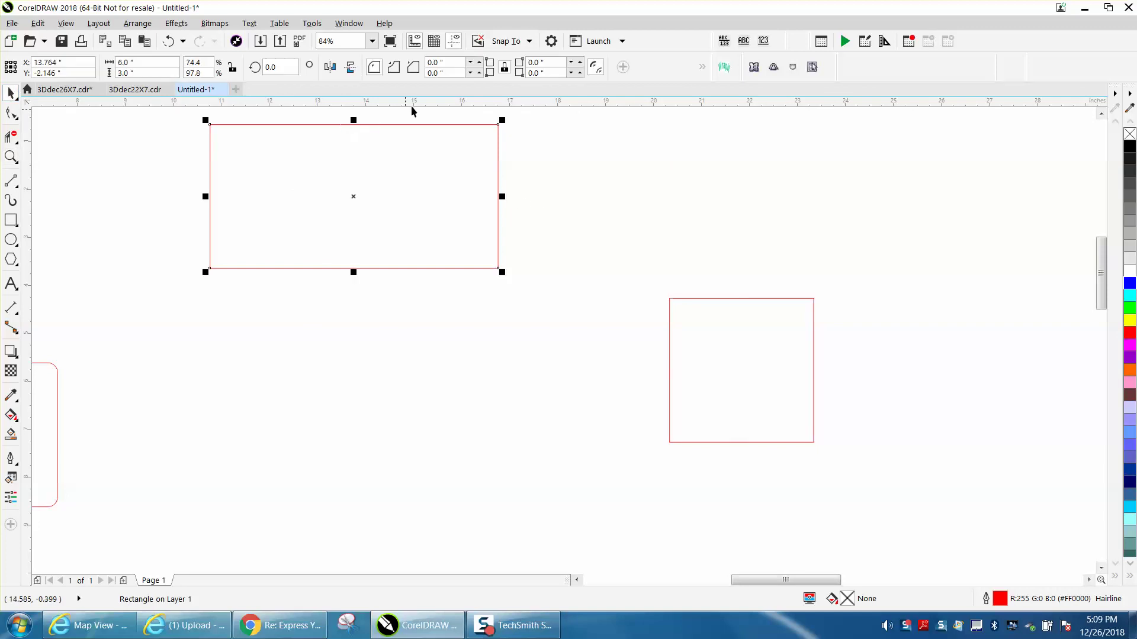
pyautogui.click(441, 73)
pyautogui.write('0.2')
pyautogui.press('Return')
# - Round all corners of the plain 3 inch square with a radius of 0.2 inches
pyautogui.click(686, 299)
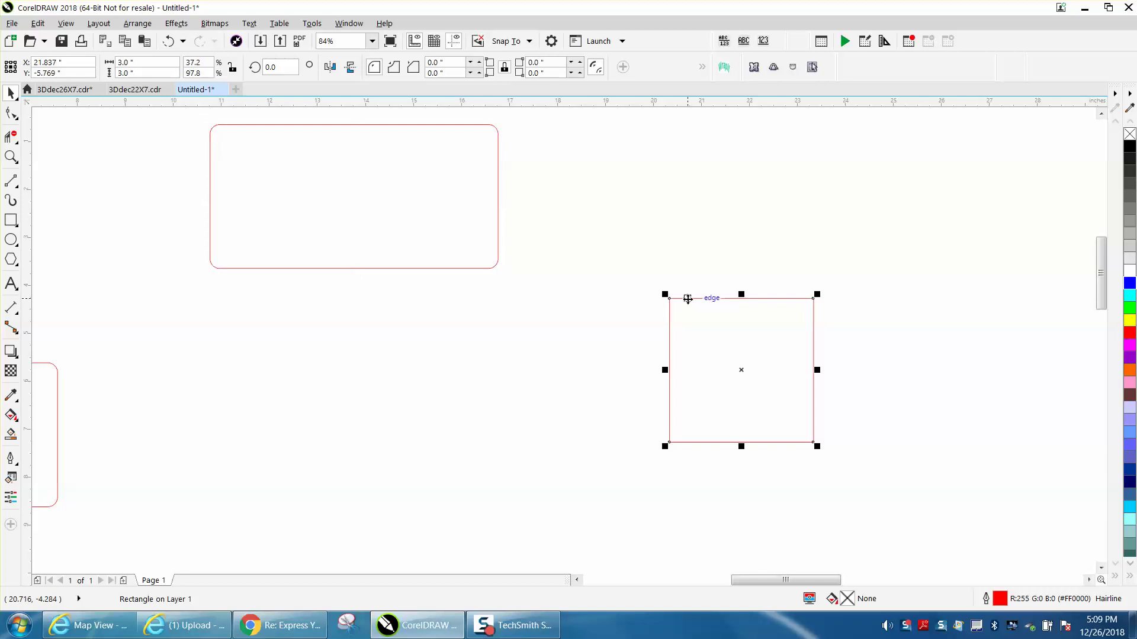
pyautogui.click(431, 73)
pyautogui.write('0.2')
pyautogui.press('Return')
pyautogui.scroll(-2, 497, 231)
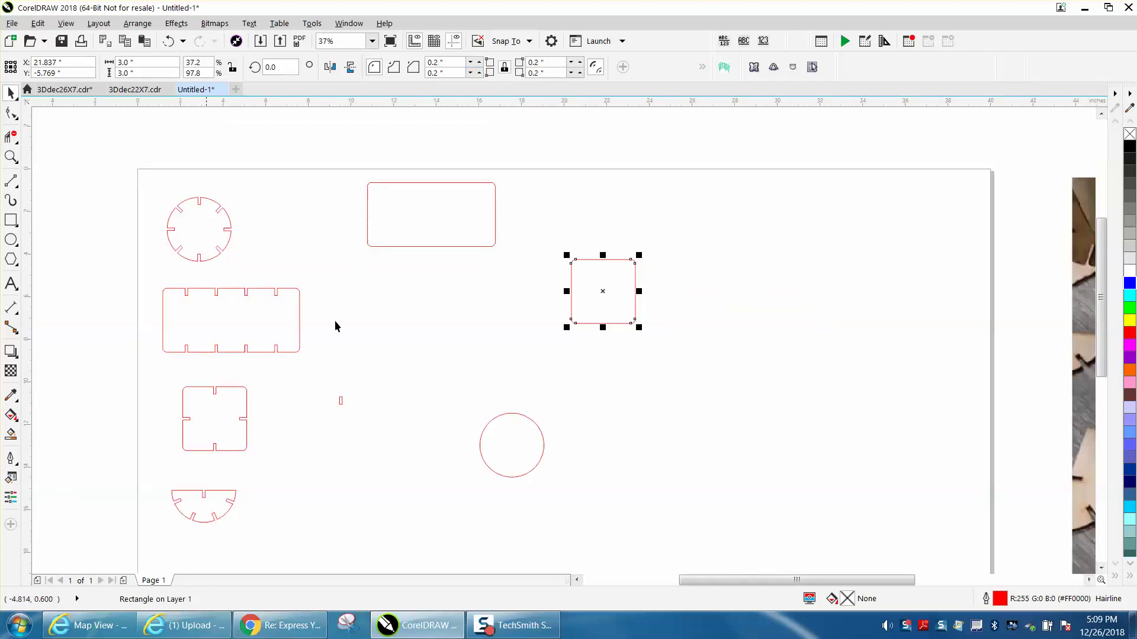
# - Center the plain circle and the small slot rectangle on the page
pyautogui.click(517, 418)
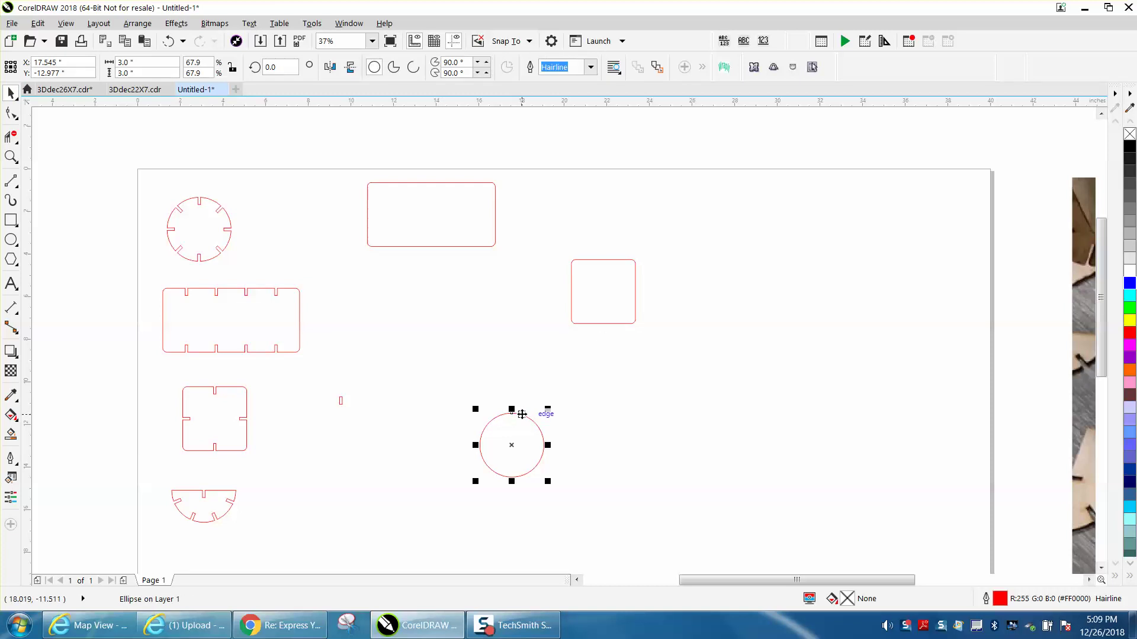
pyautogui.hotkey('ctrl', 'z')
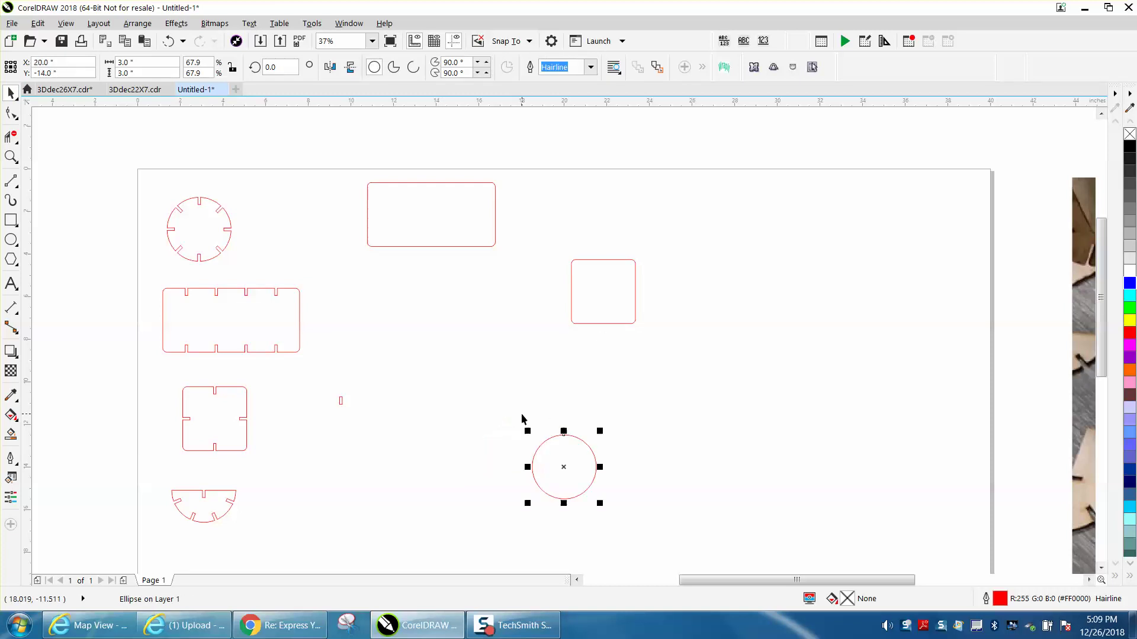
pyautogui.click(341, 402)
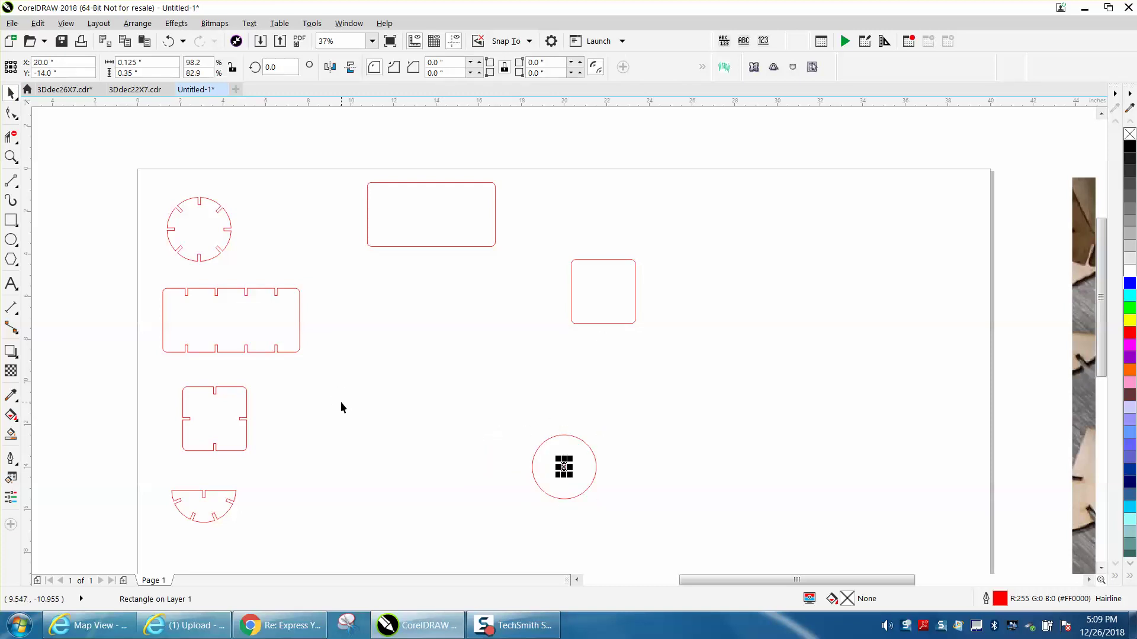
pyautogui.press('z')
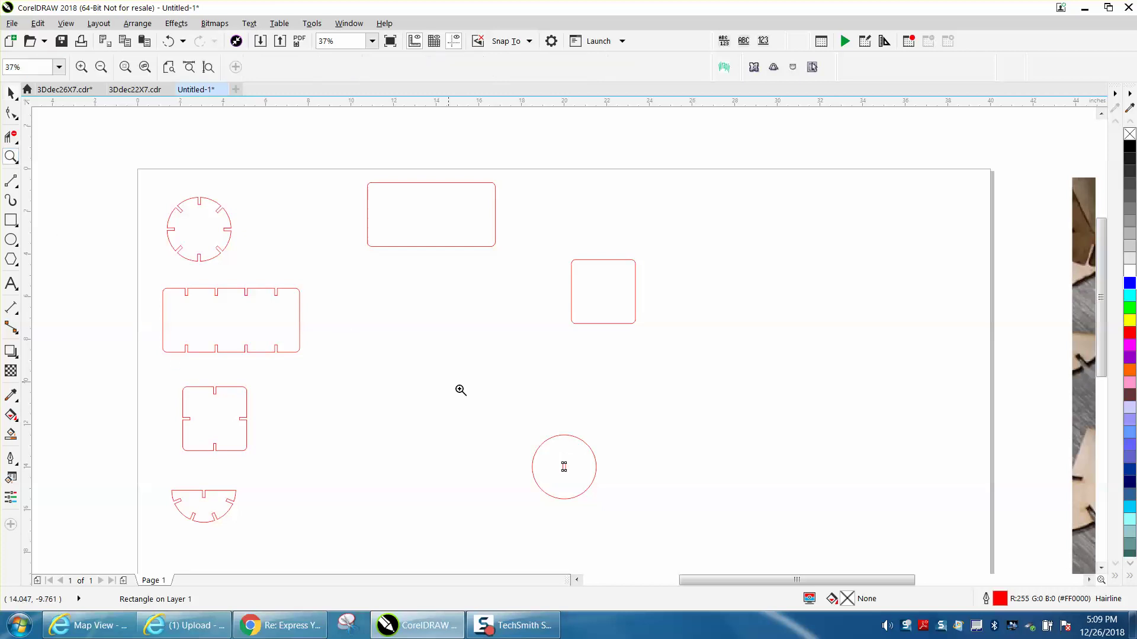
pyautogui.moveTo(510, 436); pyautogui.dragTo(627, 511)
pyautogui.scroll(-2, 201, 237)
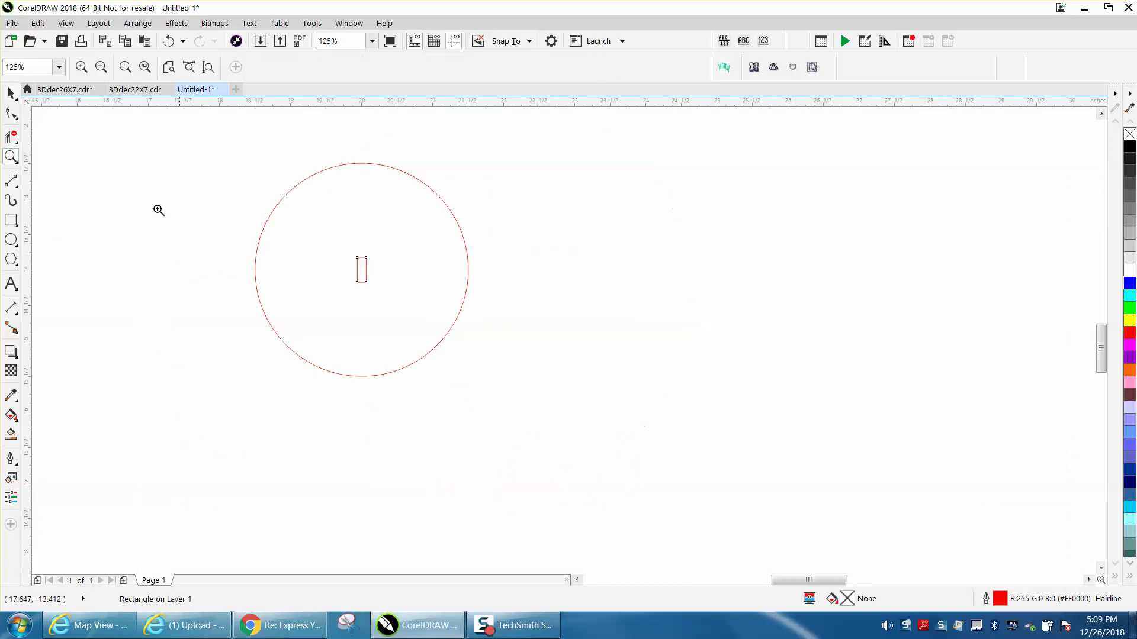
pyautogui.click(9, 91)
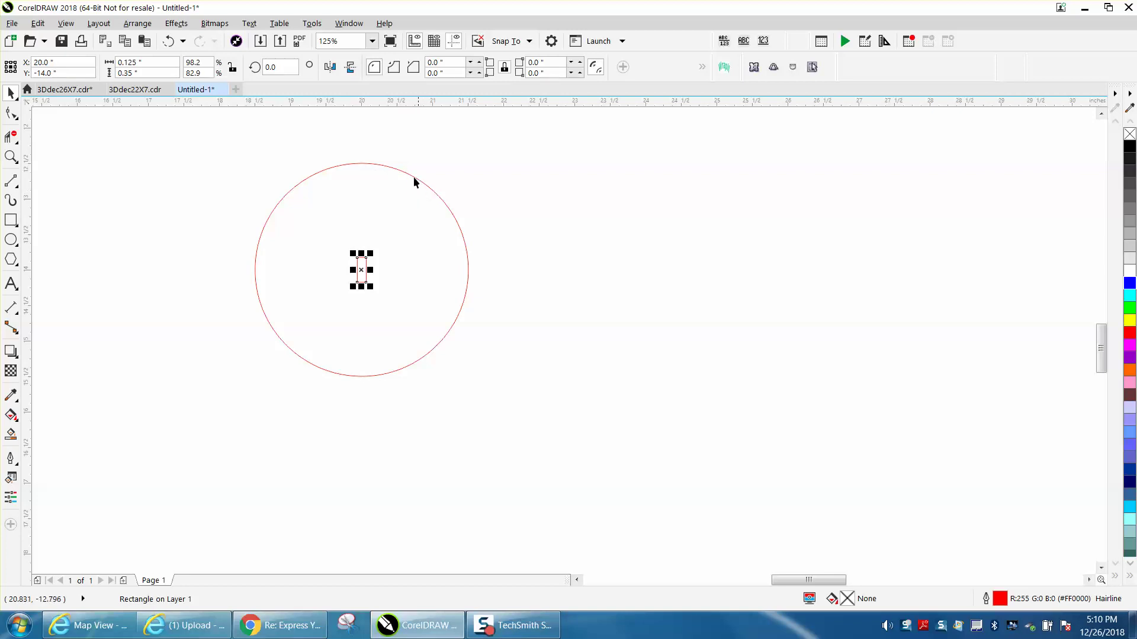
# - Move the circle clear of the slot rectangle and place a spare copy of the slot about 5.6 inches to its right
pyautogui.scroll(-4, 367, 188)
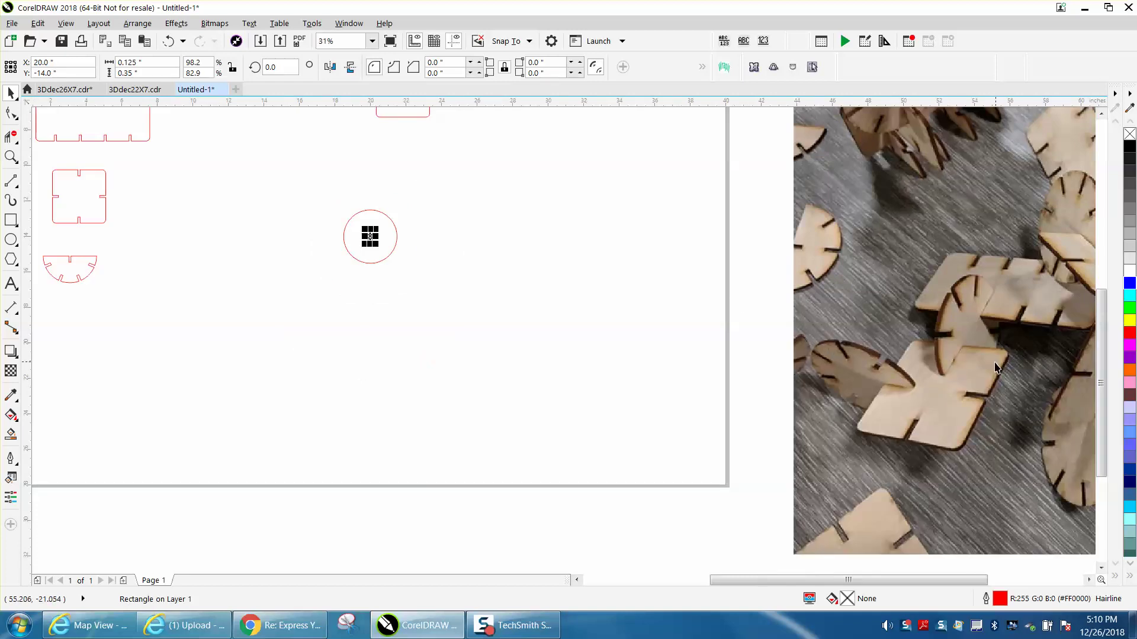
pyautogui.click(11, 157)
pyautogui.moveTo(287, 191); pyautogui.dragTo(481, 299)
pyautogui.click(11, 93)
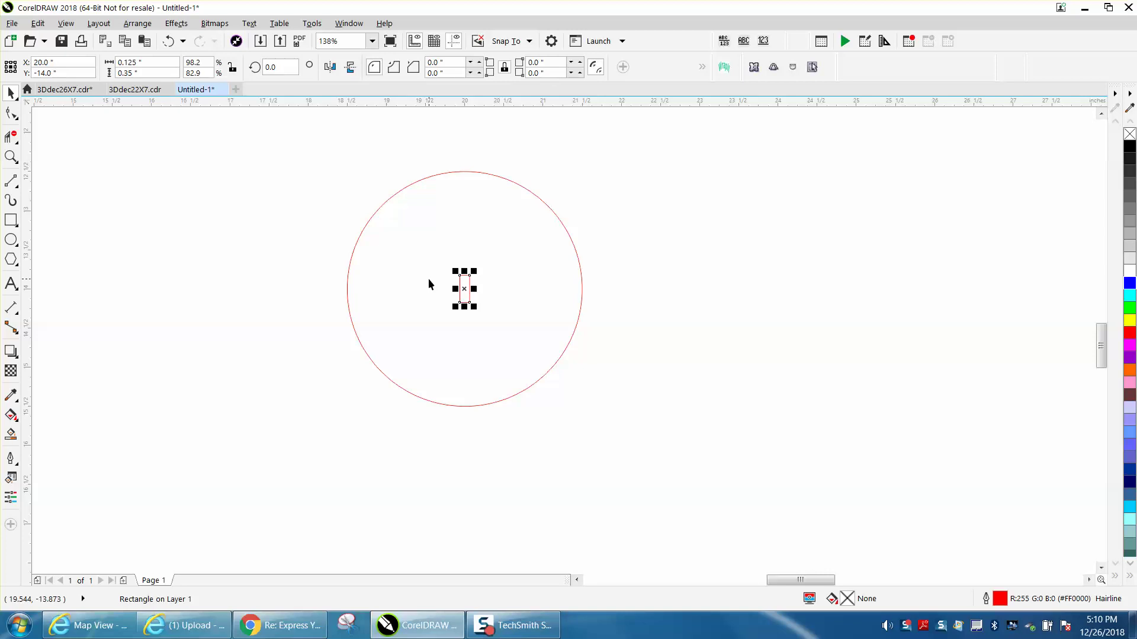
pyautogui.press('Tab')
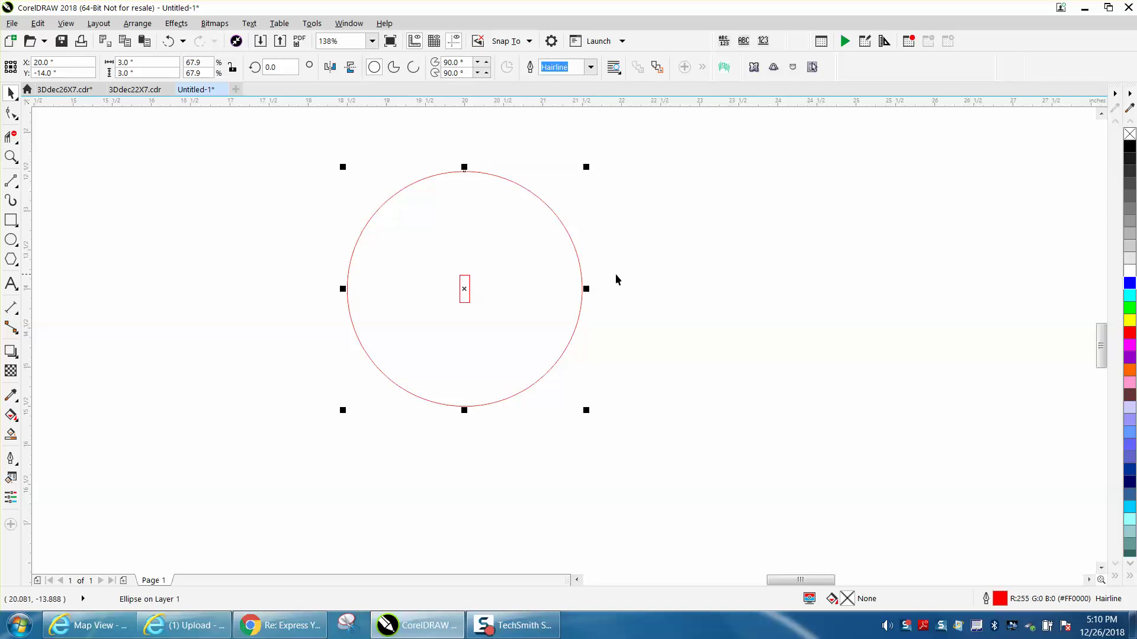
pyautogui.scroll(-2, 645, 287)
pyautogui.click(616, 300)
pyautogui.moveTo(549, 287); pyautogui.dragTo(324, 278)
pyautogui.moveTo(549, 285); pyautogui.dragTo(796, 265)
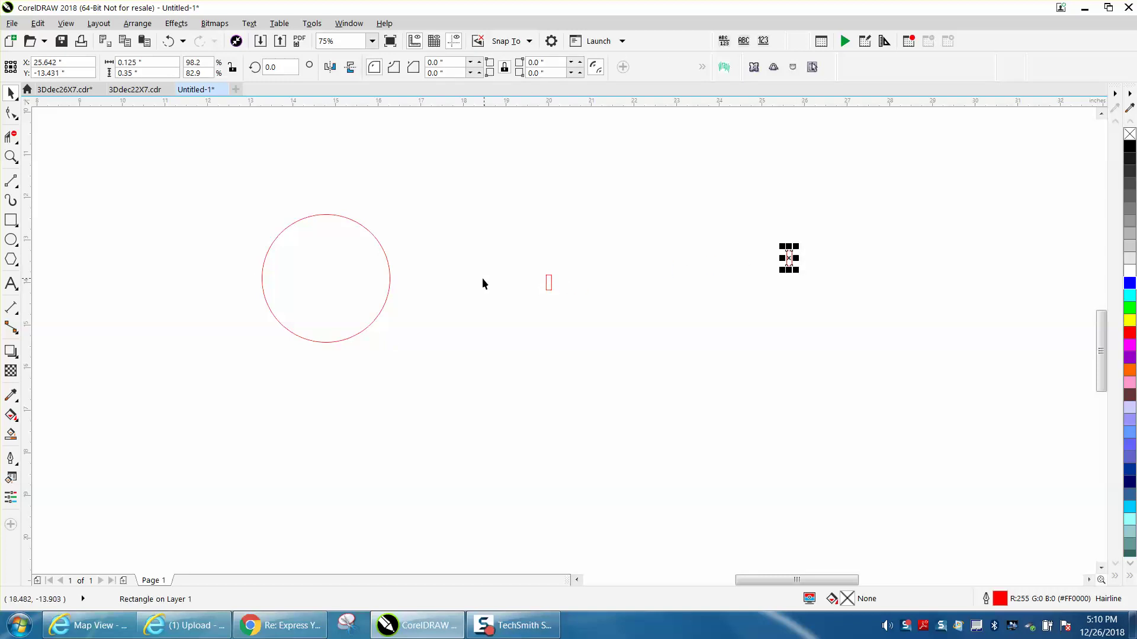
# - Center the circle on the page again so that it surrounds the original slot rectangle
pyautogui.click(329, 216)
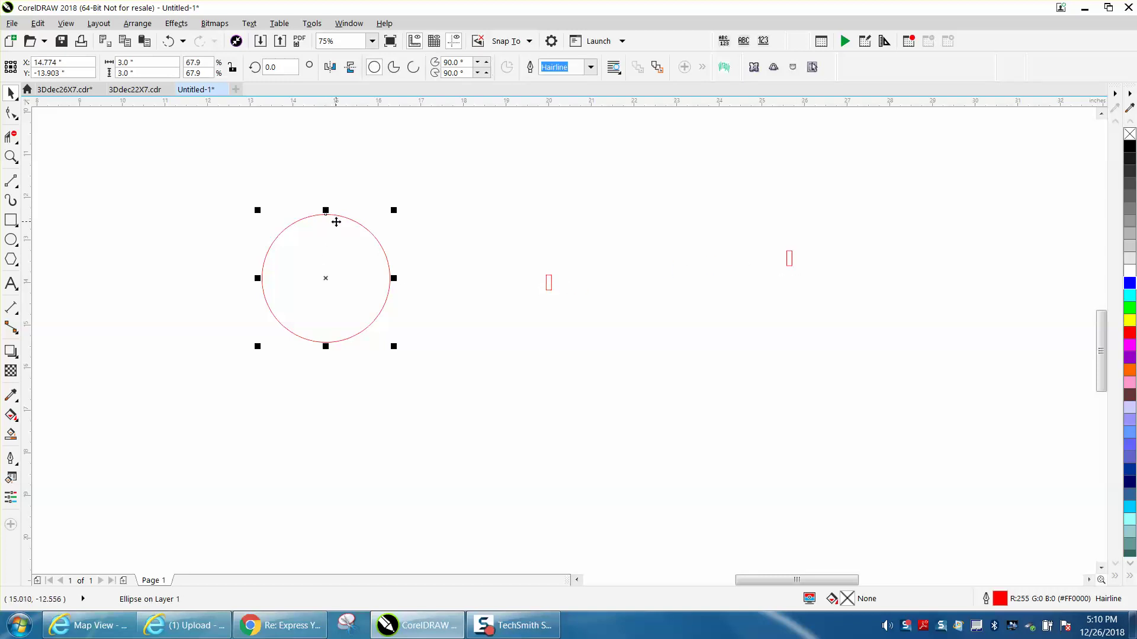
pyautogui.moveTo(340, 222); pyautogui.dragTo(570, 307)
pyautogui.click(364, 282)
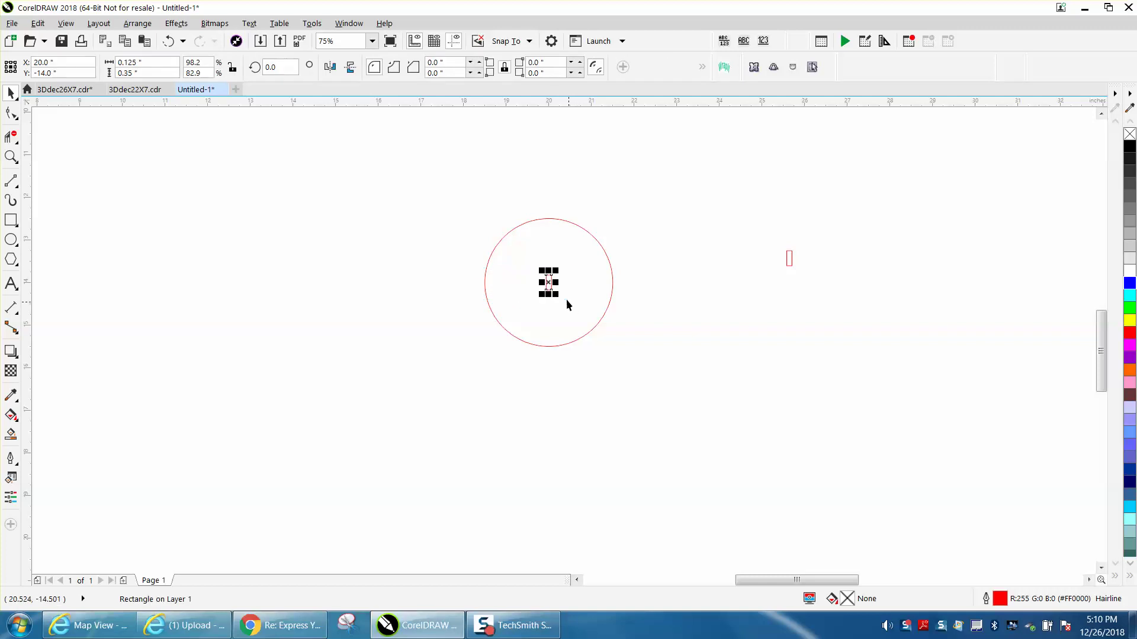
# - Align the top of the centered slot rectangle with the top of the circle
pyautogui.keyDown('shift'); pyautogui.click(517, 226); pyautogui.keyUp('shift')
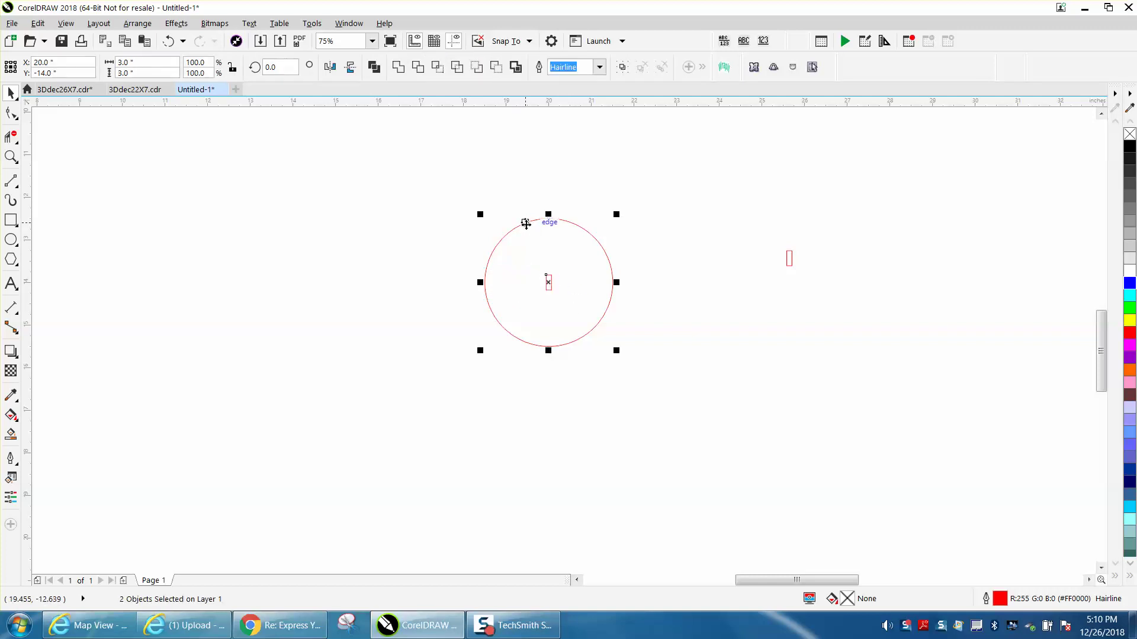
pyautogui.press('t')
pyautogui.click(10, 156)
pyautogui.moveTo(533, 214); pyautogui.dragTo(580, 250)
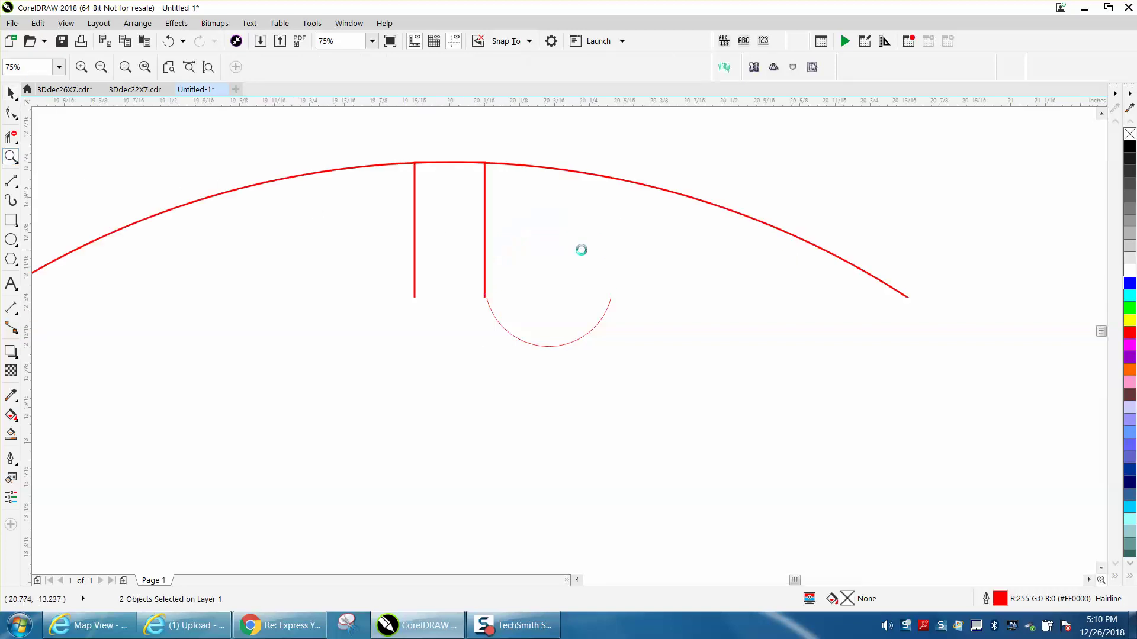
pyautogui.scroll(-5, 429, 236)
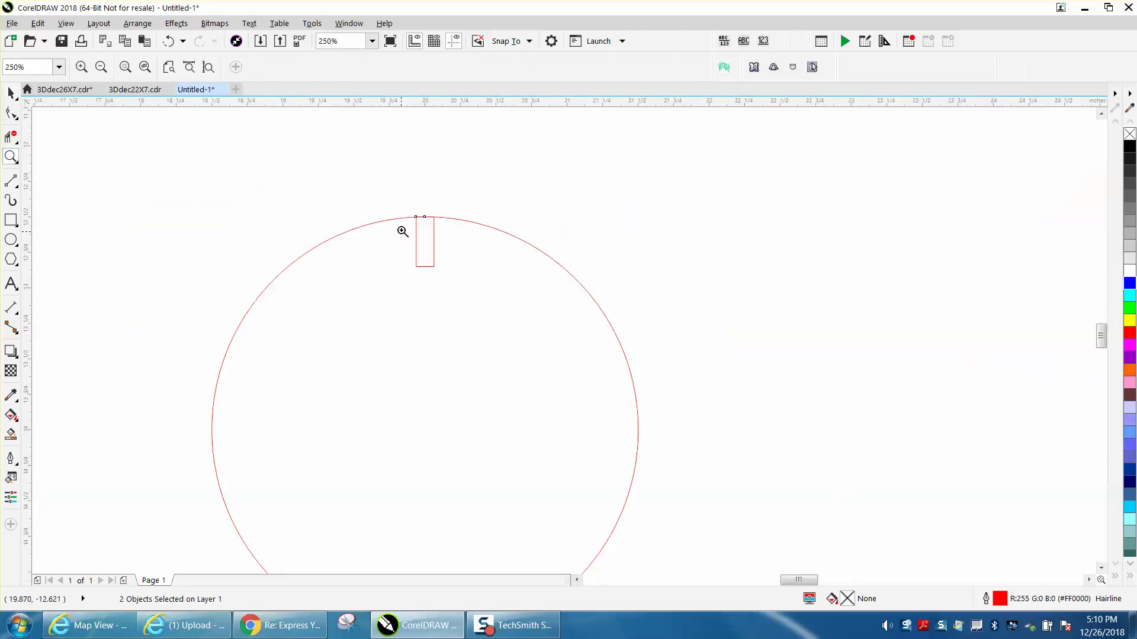
pyautogui.click(10, 93)
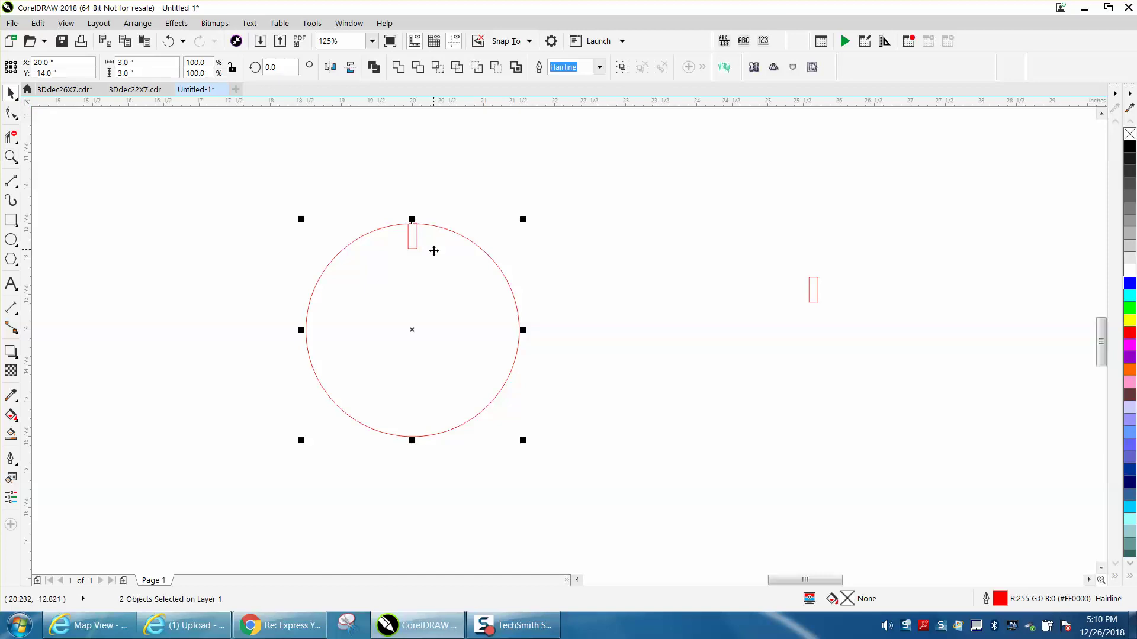
# - Set the slot's rotation center to the circle's center and create a copy of the slot rotated by 45 degrees
pyautogui.click(412, 248)
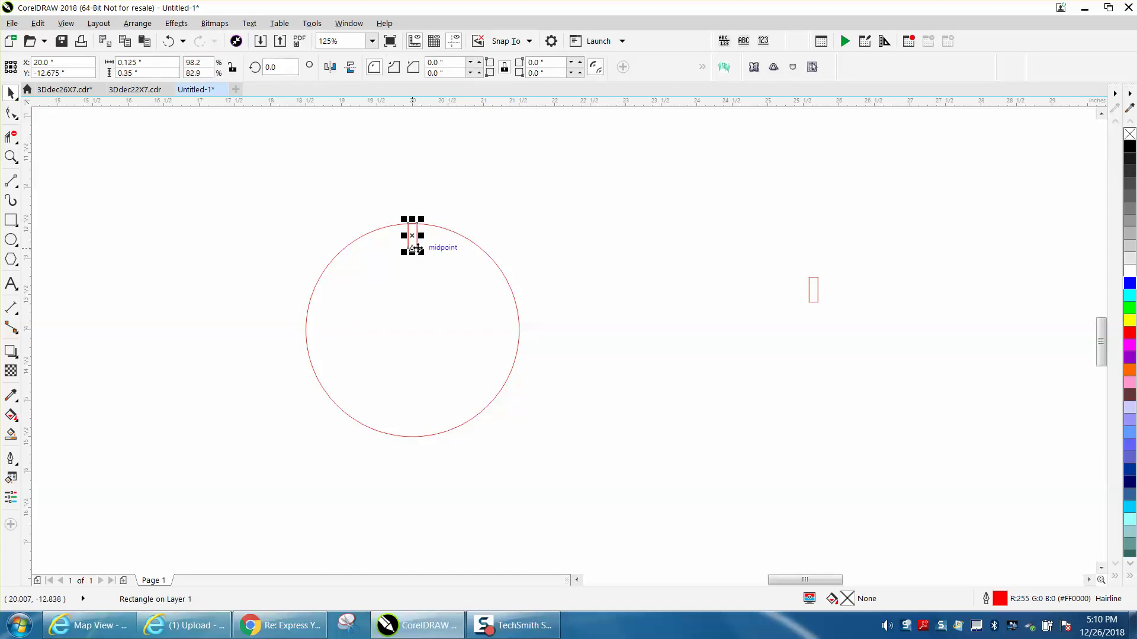
pyautogui.click(412, 234)
pyautogui.moveTo(411, 235); pyautogui.dragTo(410, 335)
pyautogui.click(273, 67)
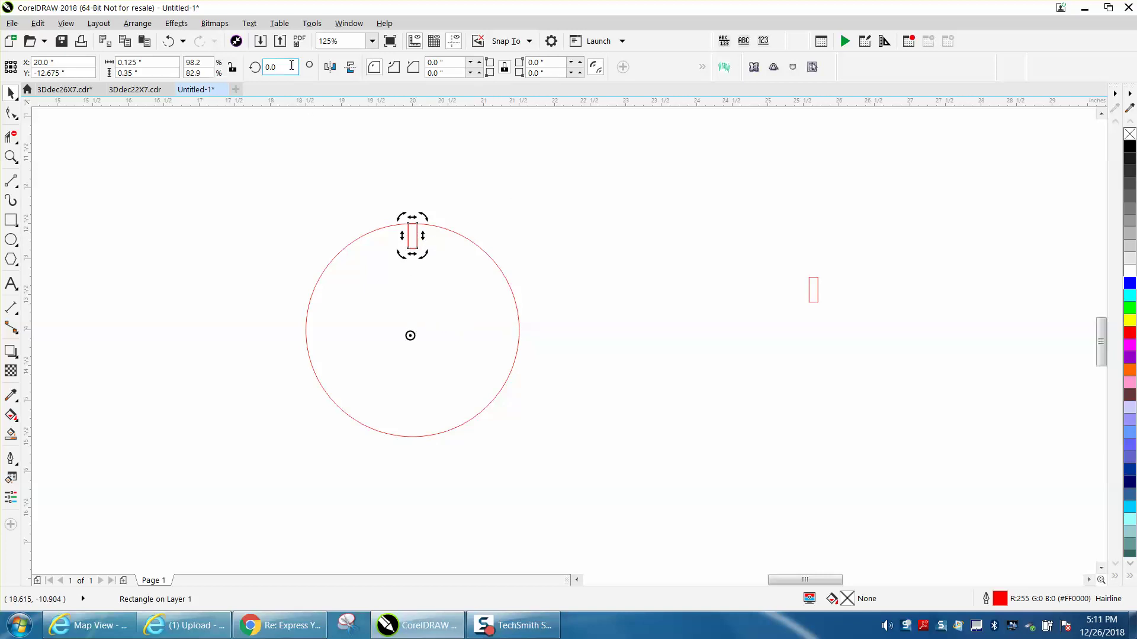
pyautogui.write('45')
pyautogui.press('Return')
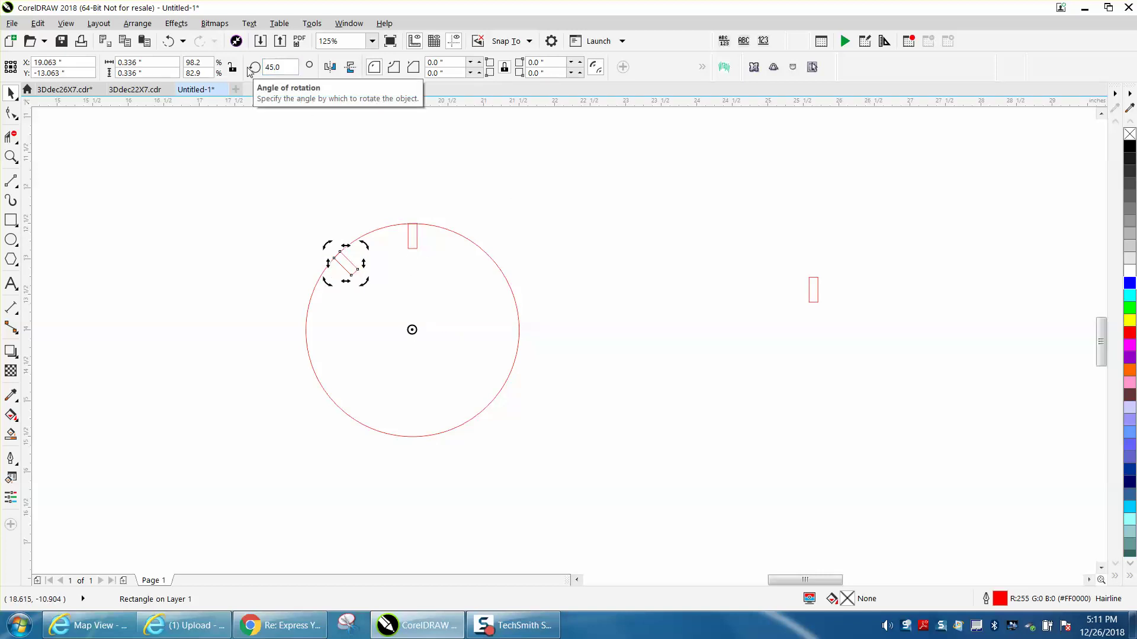
# - Repeat the 45-degree rotated slot copy around the circle until eight slots are evenly spaced, and clear the selection
pyautogui.hotkey('ctrl', 'r')
pyautogui.hotkey('ctrl', 'r')
pyautogui.hotkey('ctrl', 'r')
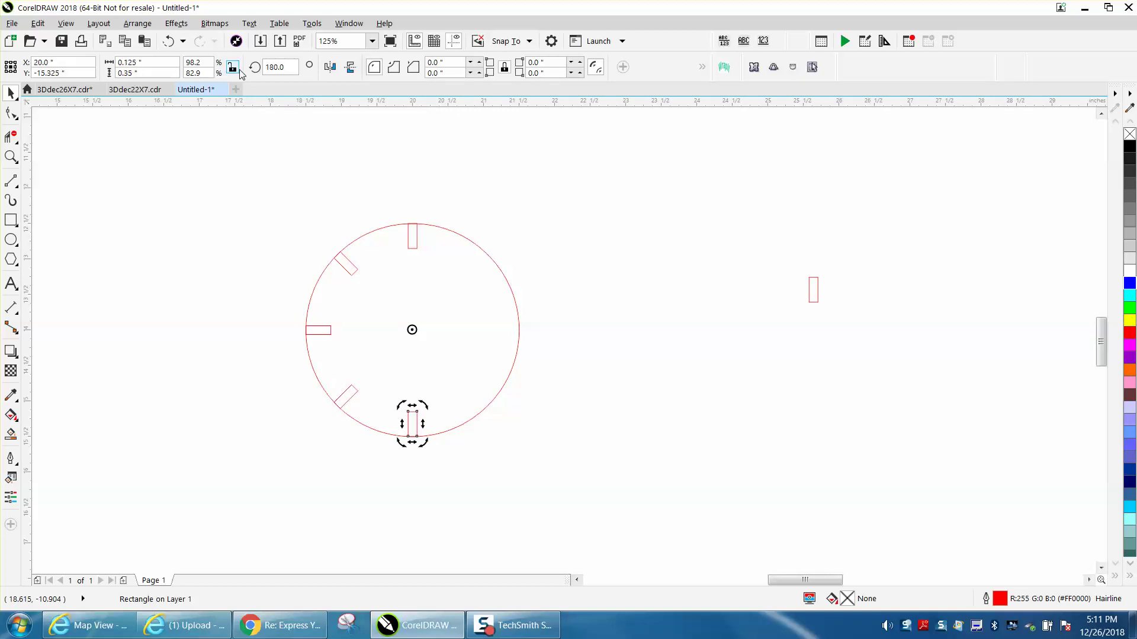
pyautogui.hotkey('ctrl', 'r')
pyautogui.hotkey('ctrl', 'r')
pyautogui.hotkey('ctrl', 'r')
pyautogui.rightClick(240, 70)
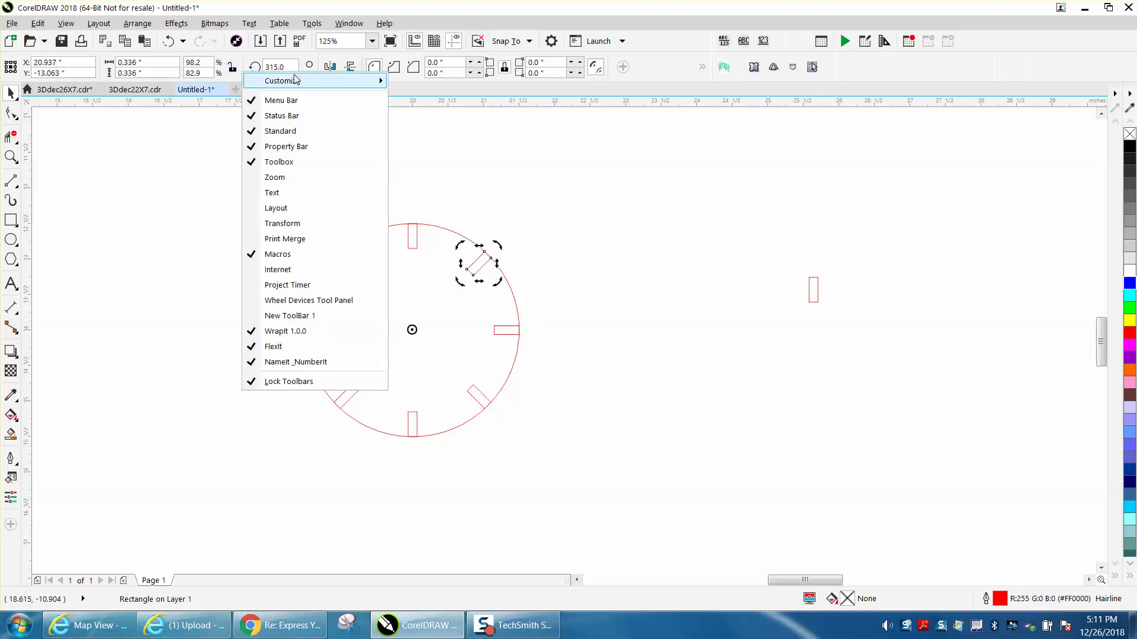
pyautogui.click(519, 155)
pyautogui.click(793, 309)
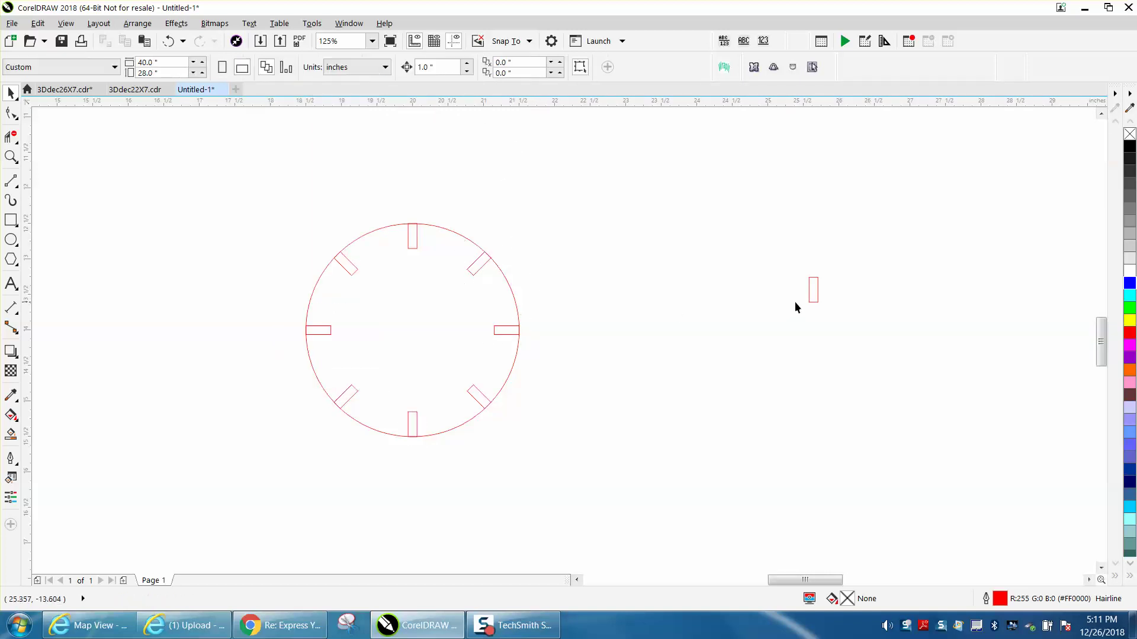
# - Cut the eight slots out of the circle by applying Front minus back to the circle and all slot rectangles
pyautogui.moveTo(266, 188); pyautogui.dragTo(572, 485)
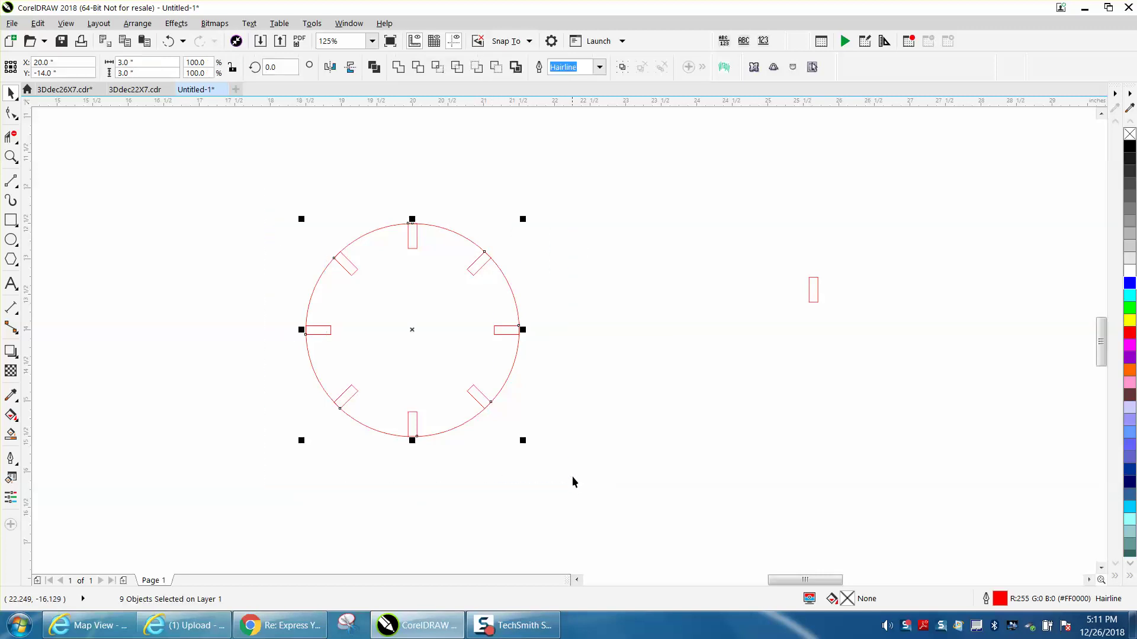
pyautogui.click(497, 67)
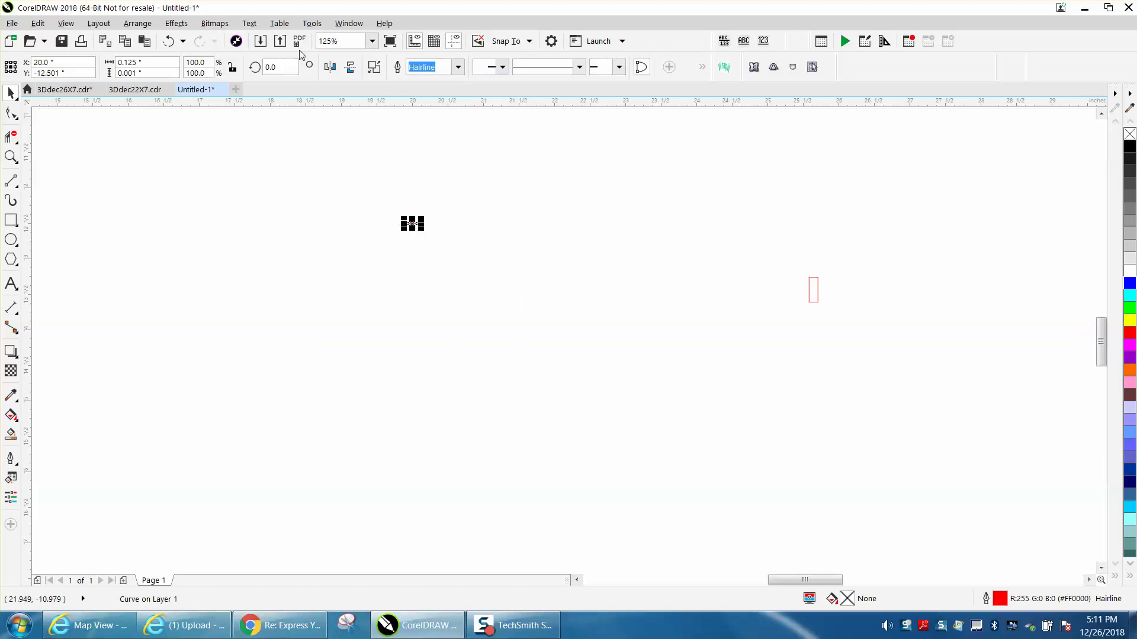
pyautogui.click(169, 41)
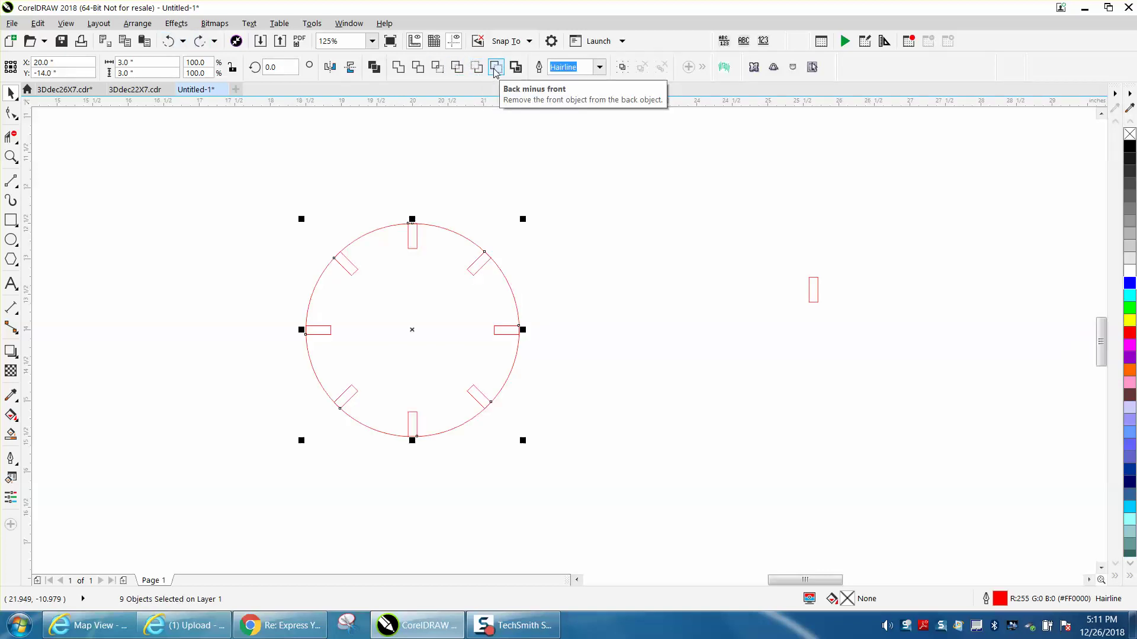
pyautogui.click(477, 68)
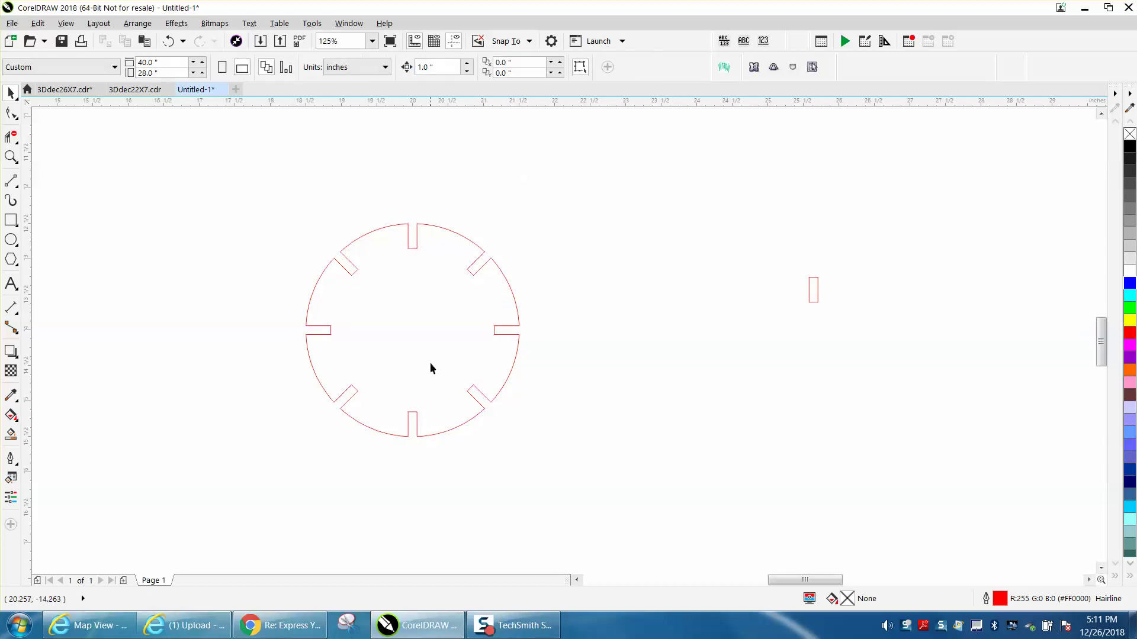
# - Move the slotted circle away from the page center to about X 13.0 and Y -12.2 inches
pyautogui.moveTo(413, 418); pyautogui.dragTo(436, 373)
pyautogui.scroll(-2, 450, 296)
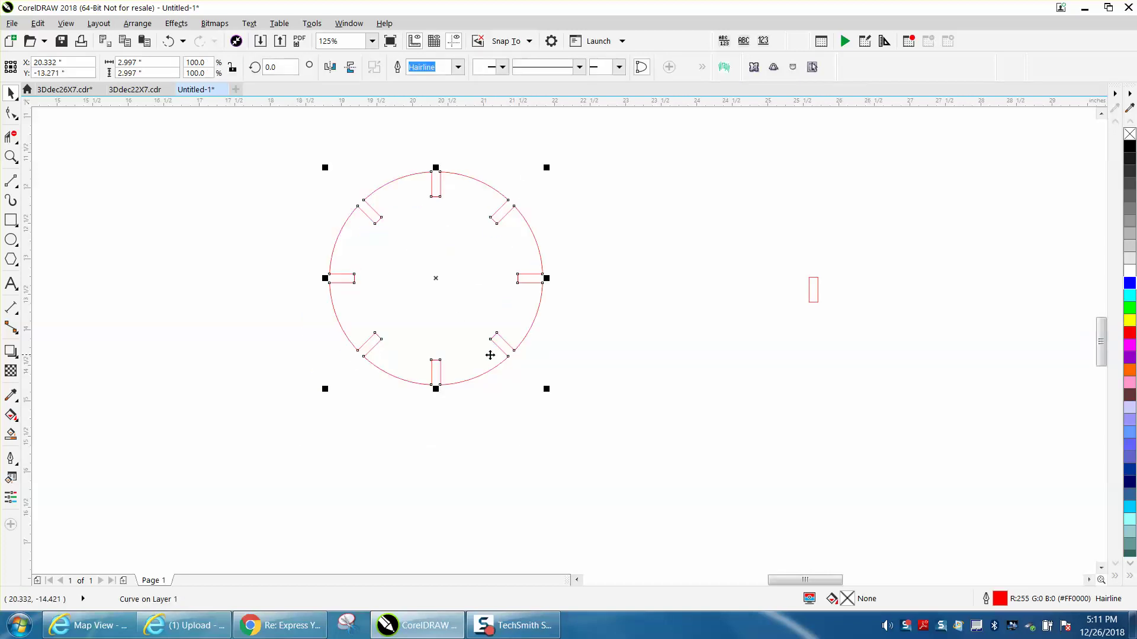
pyautogui.moveTo(444, 295); pyautogui.dragTo(184, 257)
# - Create a Smart Fill copy of the slotted circle about 4 inches below it, with no fill and a red outline
pyautogui.click(10, 434)
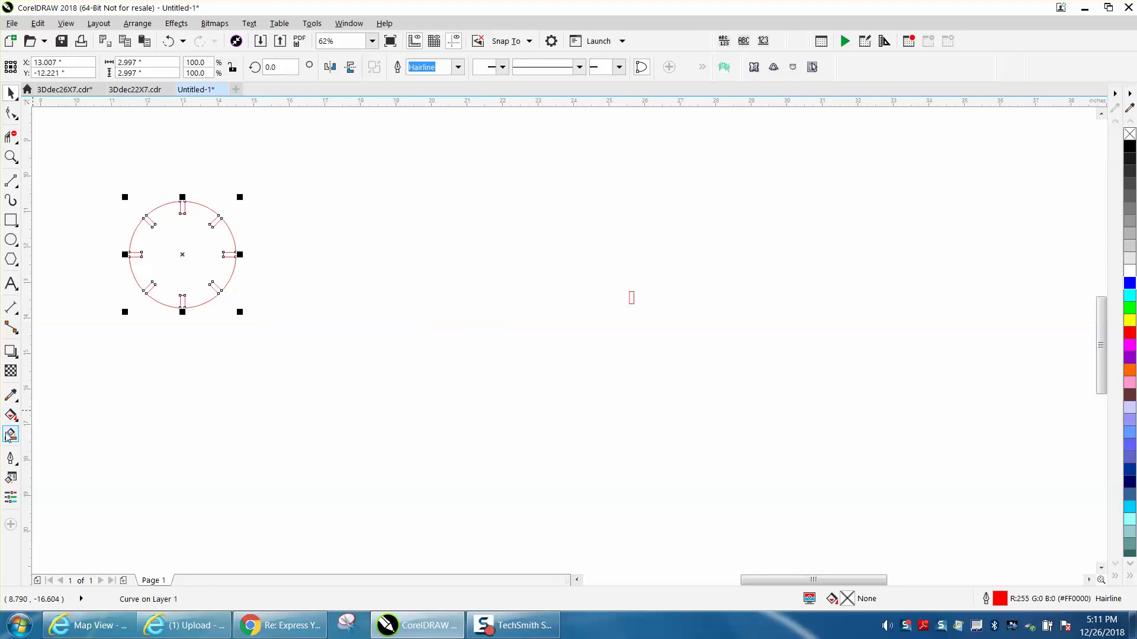
pyautogui.click(180, 291)
pyautogui.click(11, 93)
pyautogui.moveTo(184, 255); pyautogui.dragTo(180, 398)
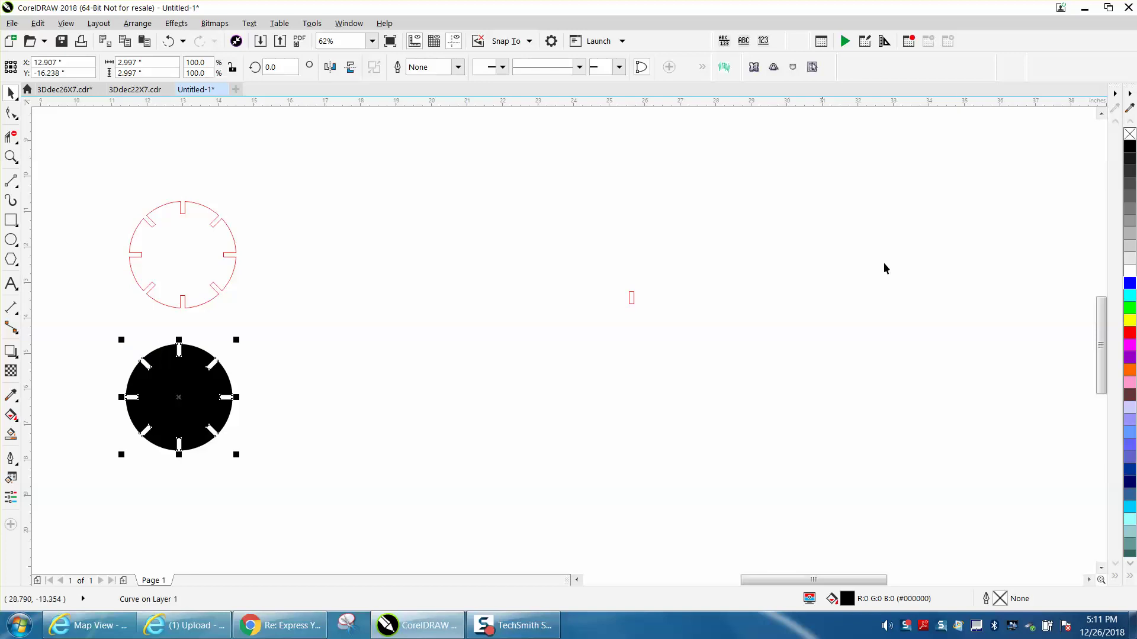
pyautogui.click(1129, 134)
pyautogui.rightClick(1130, 333)
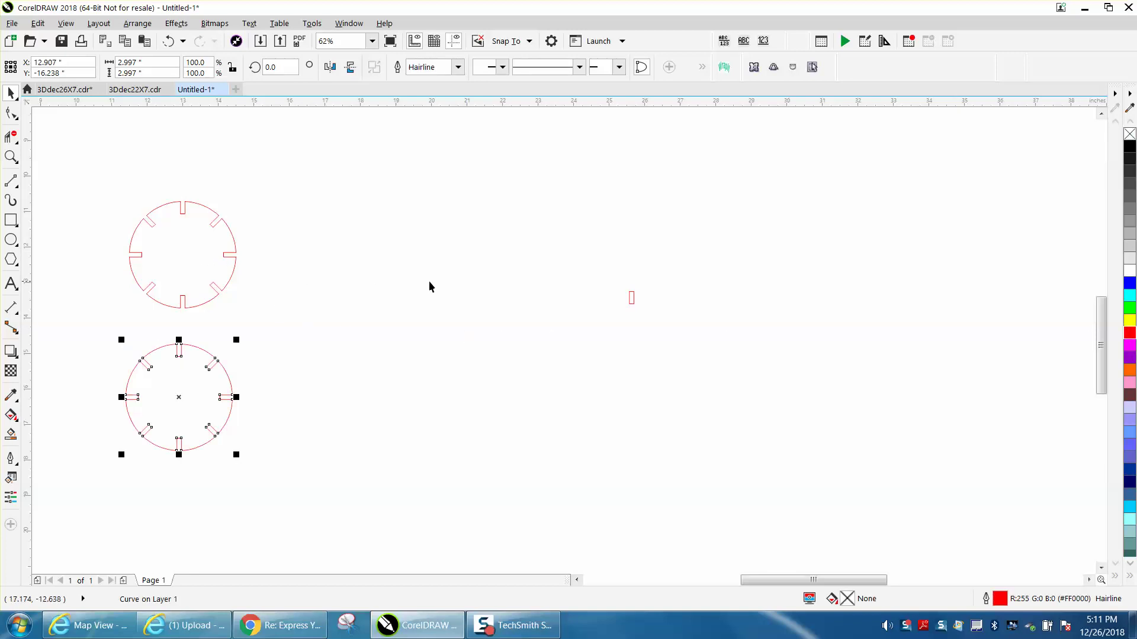
# - Center the 3-inch rounded square and the spare slot rectangle on the page
pyautogui.scroll(-2, 391, 274)
pyautogui.click(443, 176)
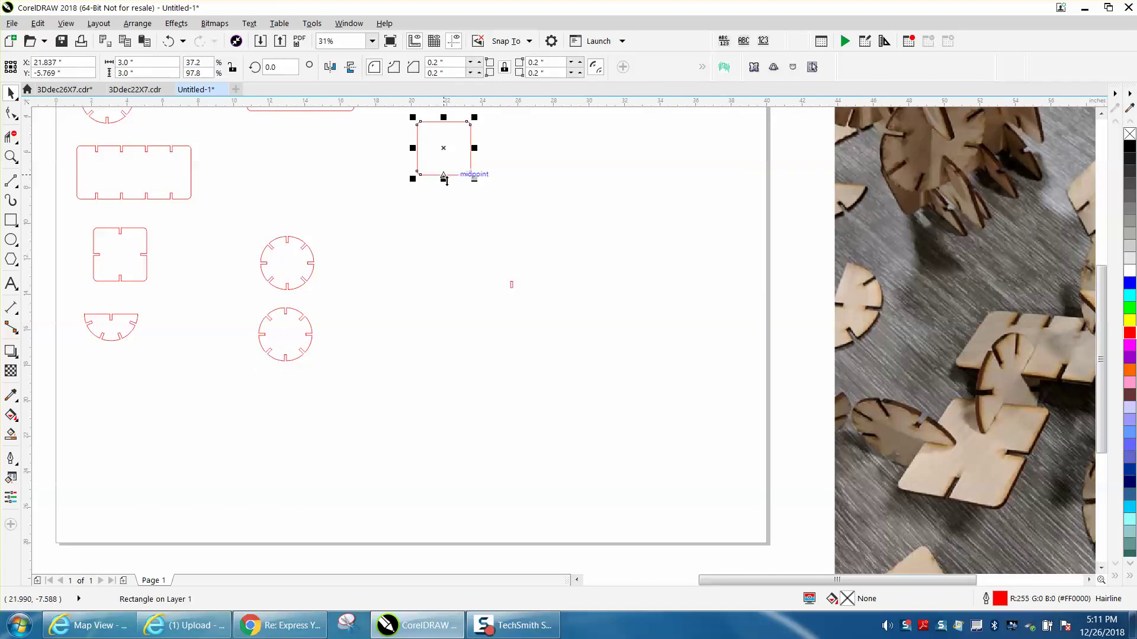
pyautogui.press('p')
pyautogui.click(512, 285)
pyautogui.press('p')
# - Align the top of the centered slot rectangle with the top edge of the rounded square
pyautogui.click(11, 157)
pyautogui.moveTo(370, 250); pyautogui.dragTo(438, 335)
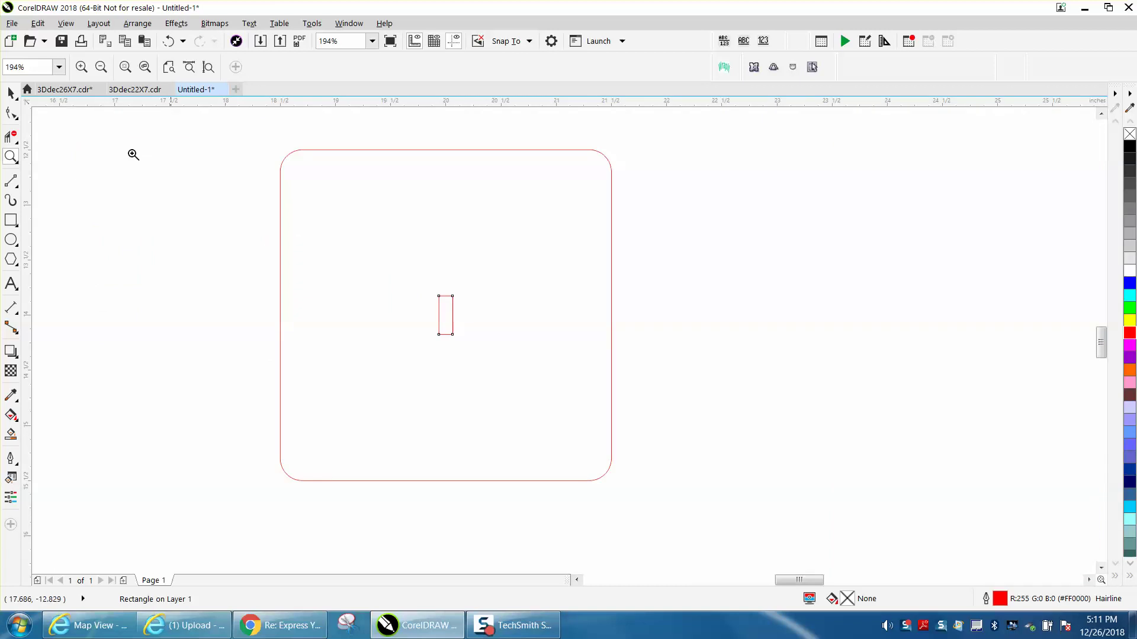
pyautogui.click(10, 91)
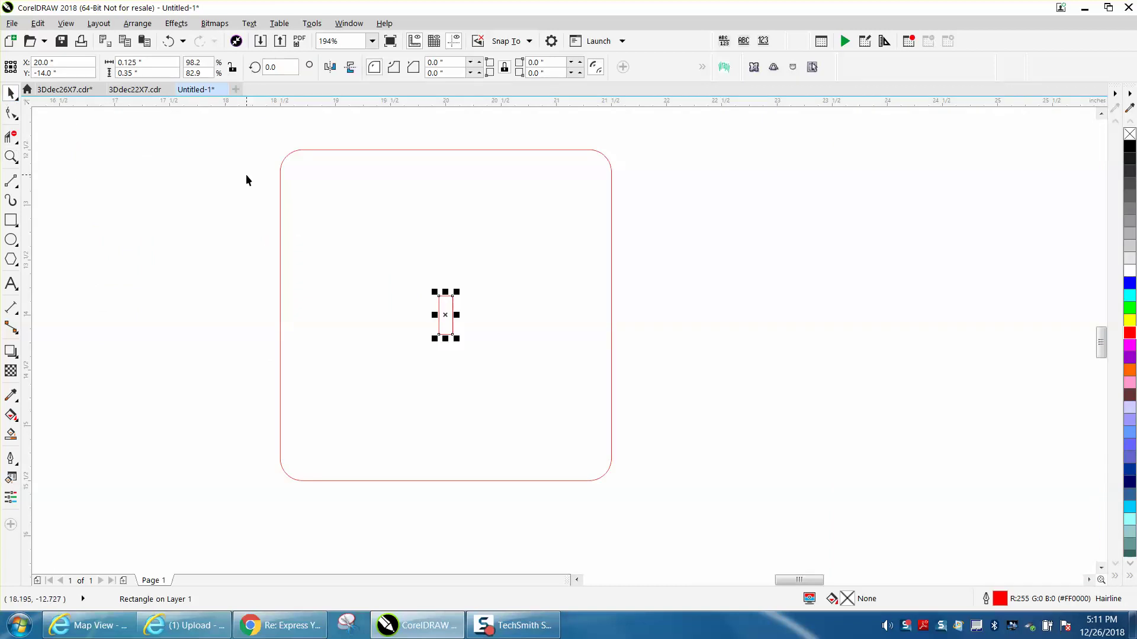
pyautogui.keyDown('shift'); pyautogui.click(371, 151); pyautogui.keyUp('shift')
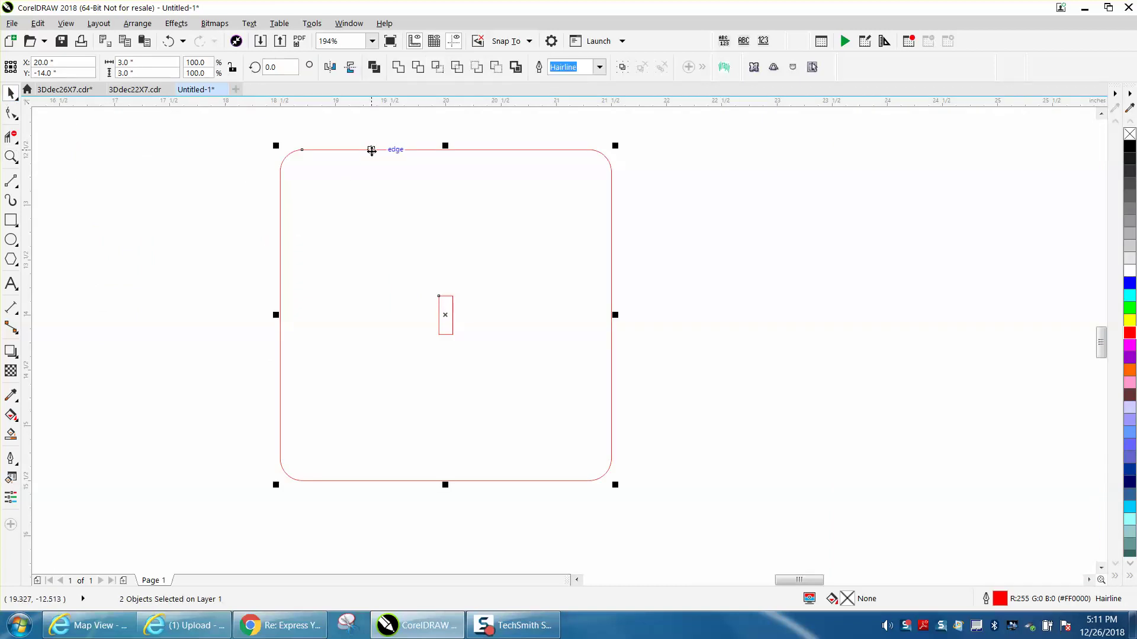
pyautogui.press('t')
# - Create a copy of the rounded square together with its slot, rotated by 45 degrees
pyautogui.moveTo(250, 120); pyautogui.dragTo(706, 515)
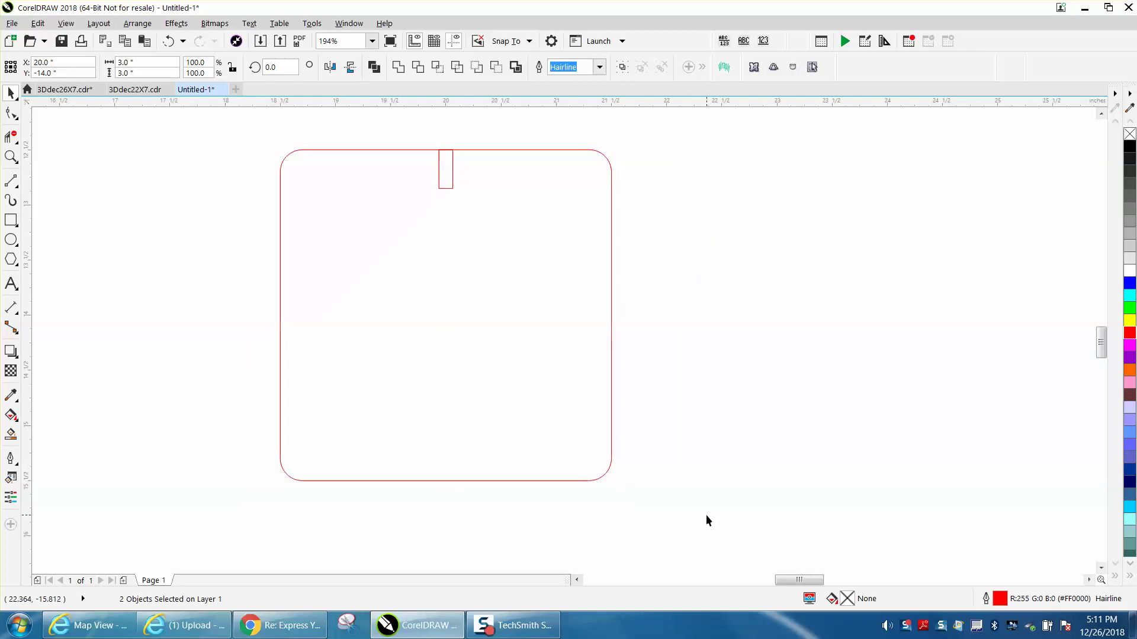
pyautogui.click(279, 67)
pyautogui.write('45')
pyautogui.press('Return')
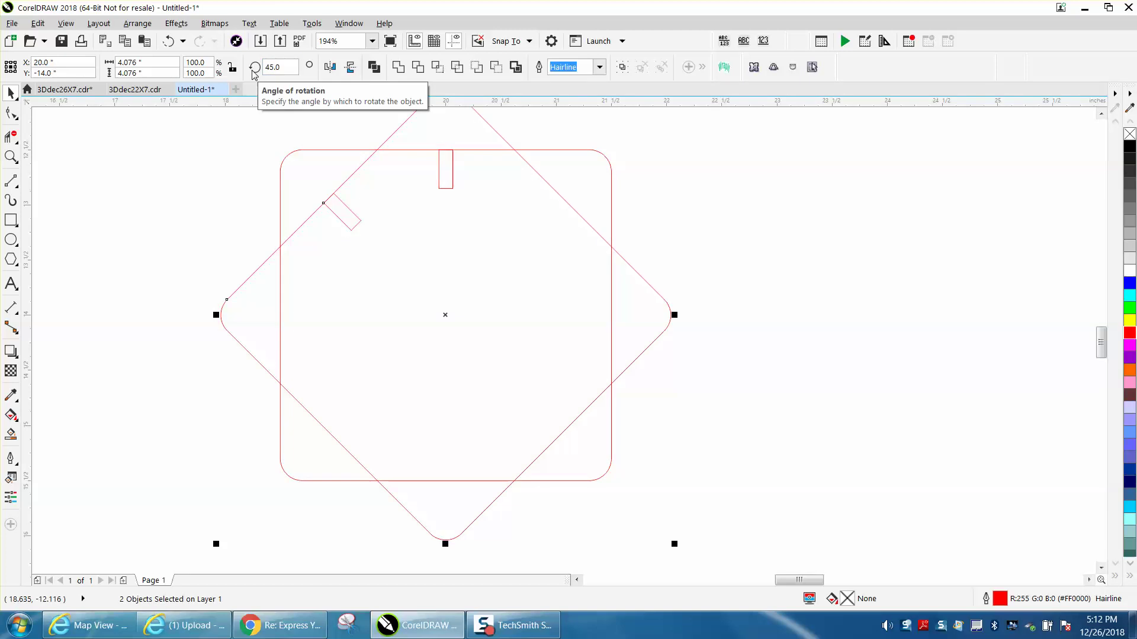
# - Set the rotated copy's angle to 90 degrees and add further copies at 180 and 270 degrees
pyautogui.click(274, 67)
pyautogui.write('9')
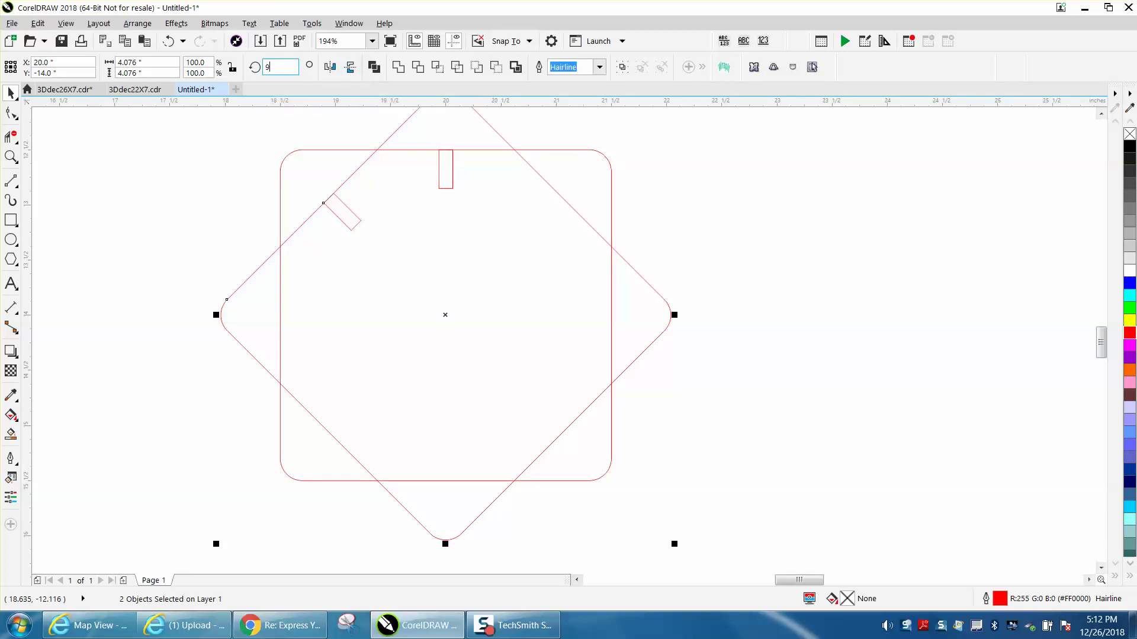
pyautogui.write('0')
pyautogui.press('Return')
pyautogui.press('Return')
# - Create a Smart Fill outline of the four-slotted square about 3.7 inches to its right, with no fill and a red outline
pyautogui.press('F2')
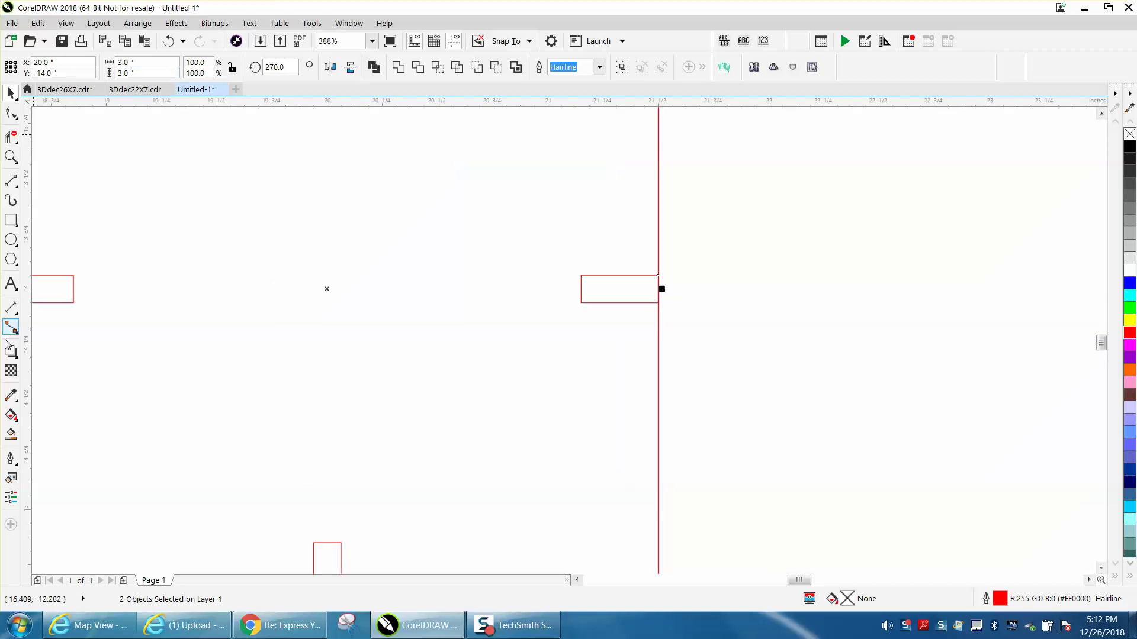
pyautogui.click(10, 435)
pyautogui.scroll(-5, 190, 363)
pyautogui.click(234, 337)
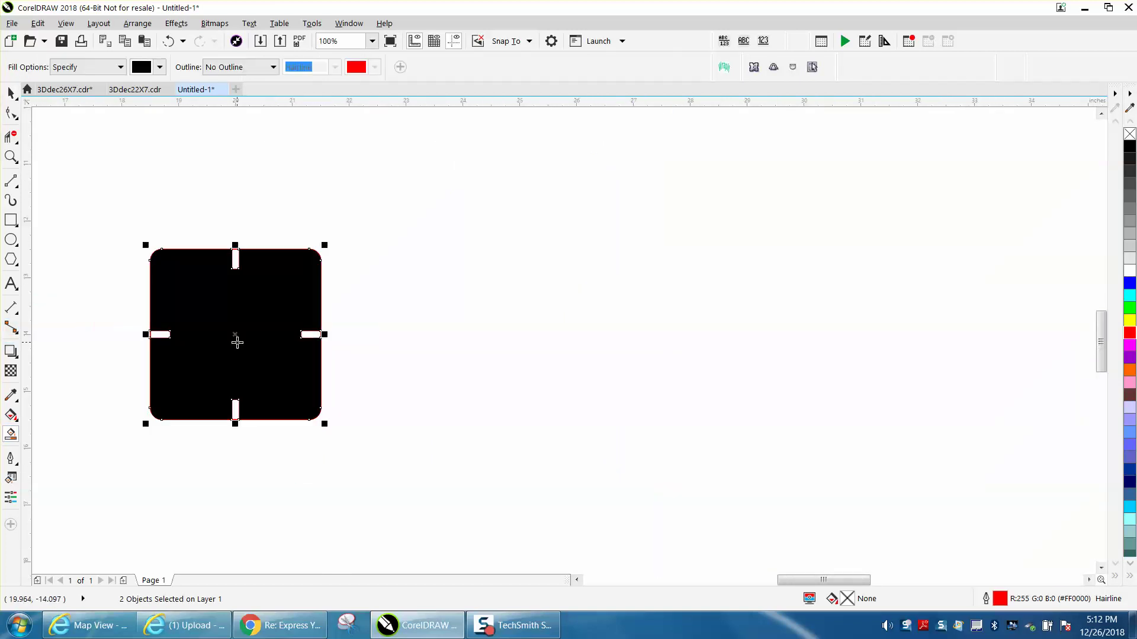
pyautogui.click(11, 93)
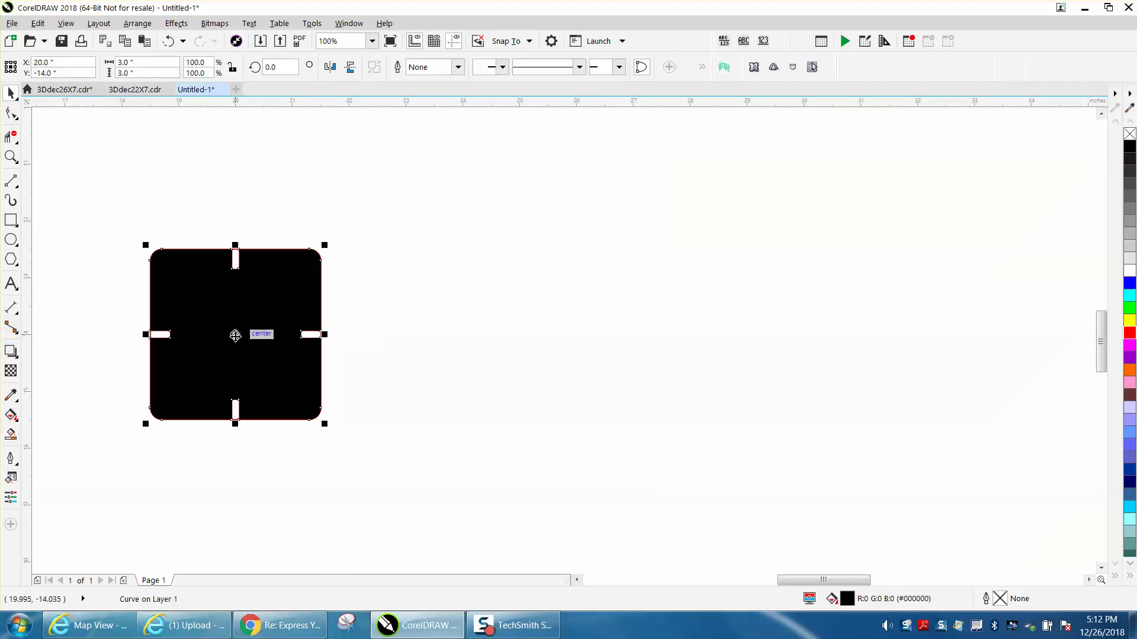
pyautogui.moveTo(235, 336); pyautogui.dragTo(443, 342)
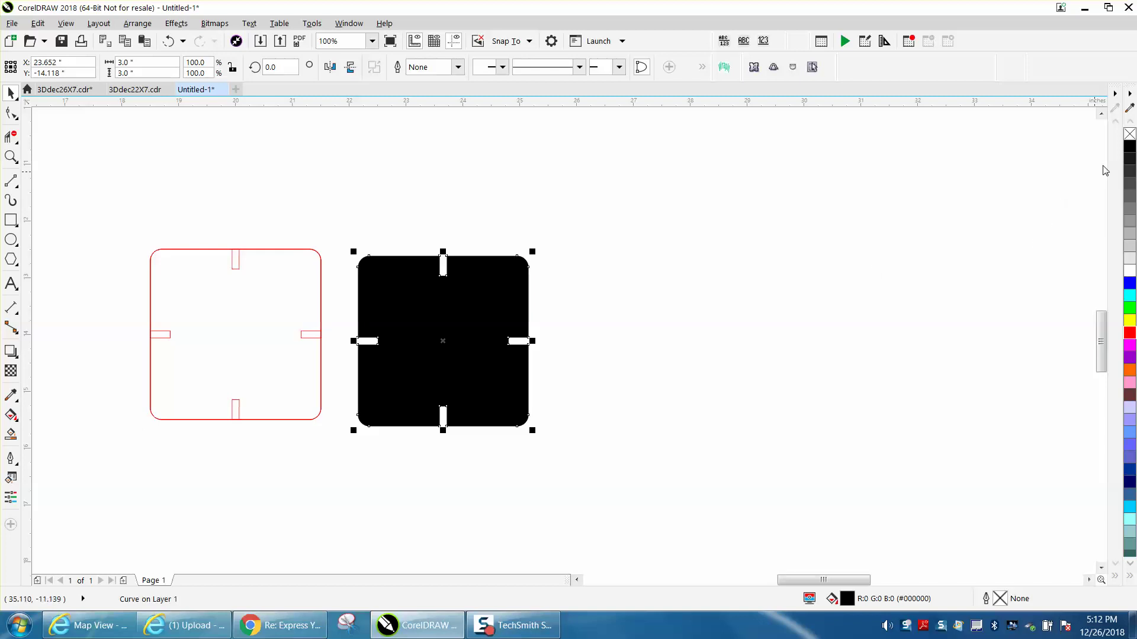
pyautogui.click(1130, 136)
pyautogui.rightClick(1129, 333)
# - Place the new slotted square beside the existing slotted square and delete the leftover stacked squares and slots
pyautogui.scroll(-2, 797, 312)
pyautogui.moveTo(694, 323); pyautogui.dragTo(475, 290)
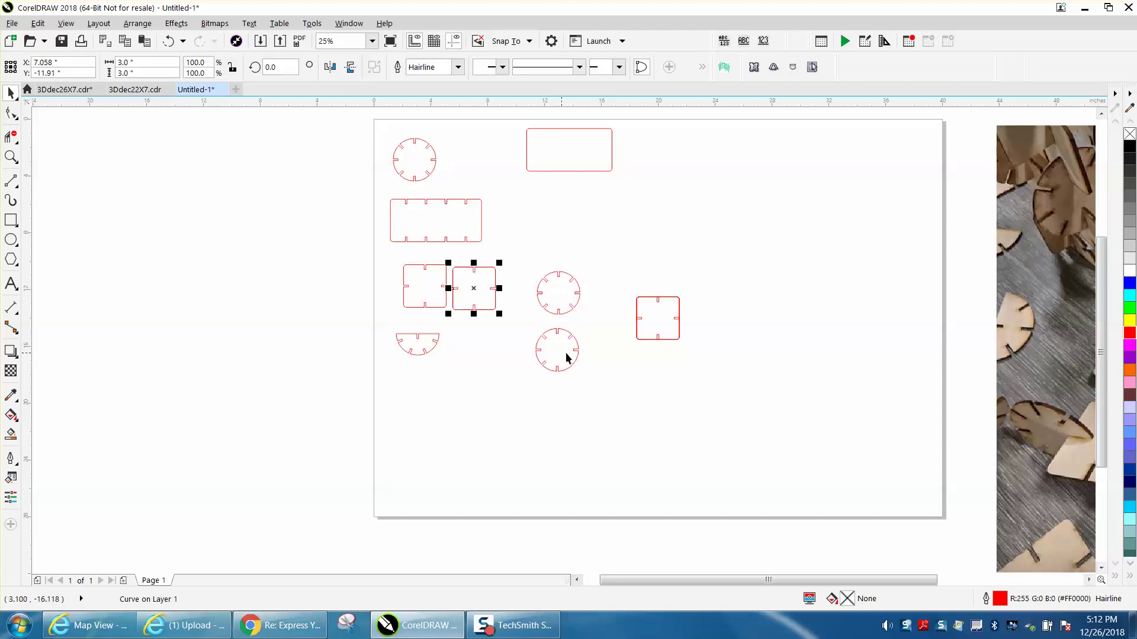
pyautogui.moveTo(619, 287); pyautogui.dragTo(738, 363)
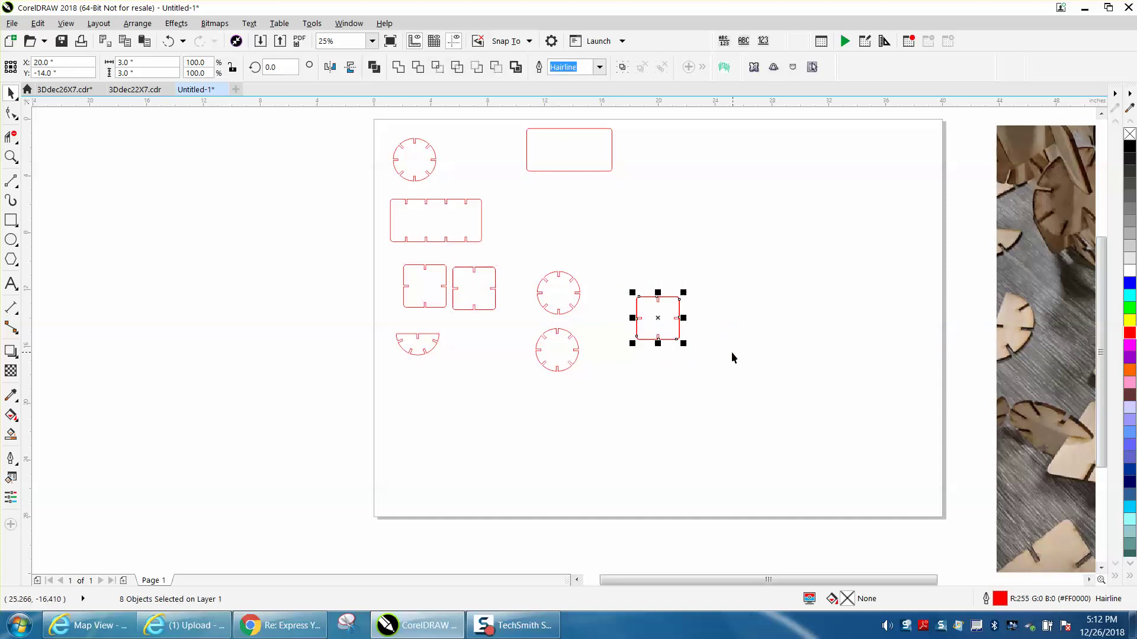
pyautogui.press('Delete')
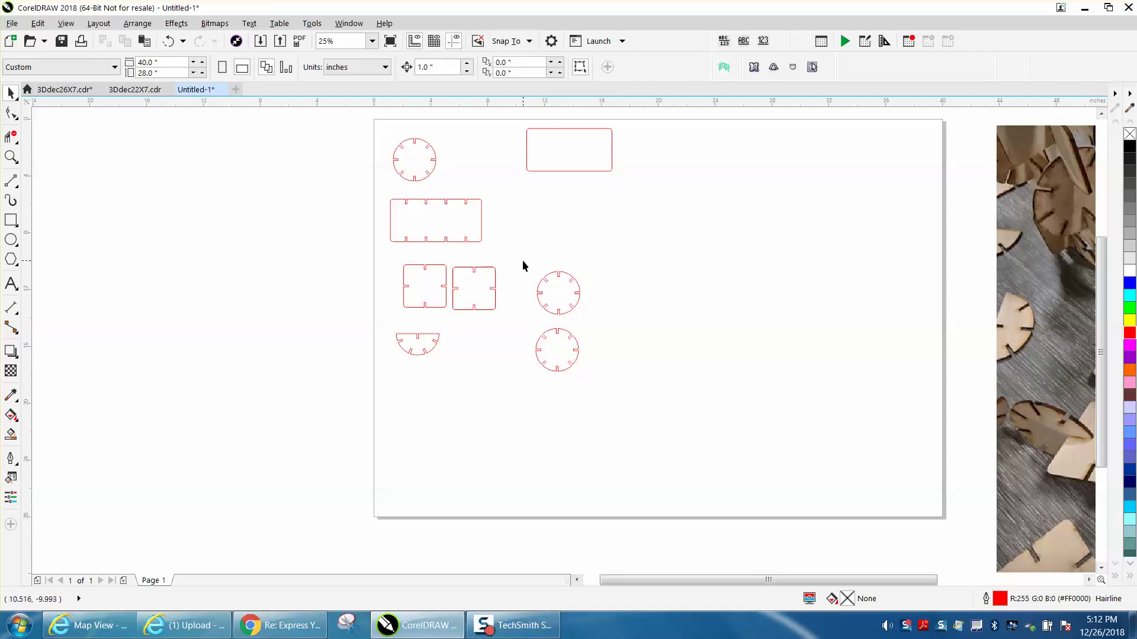
# - Examine the slotted half circle and compare it with the pieces in the reference photo
pyautogui.click(10, 157)
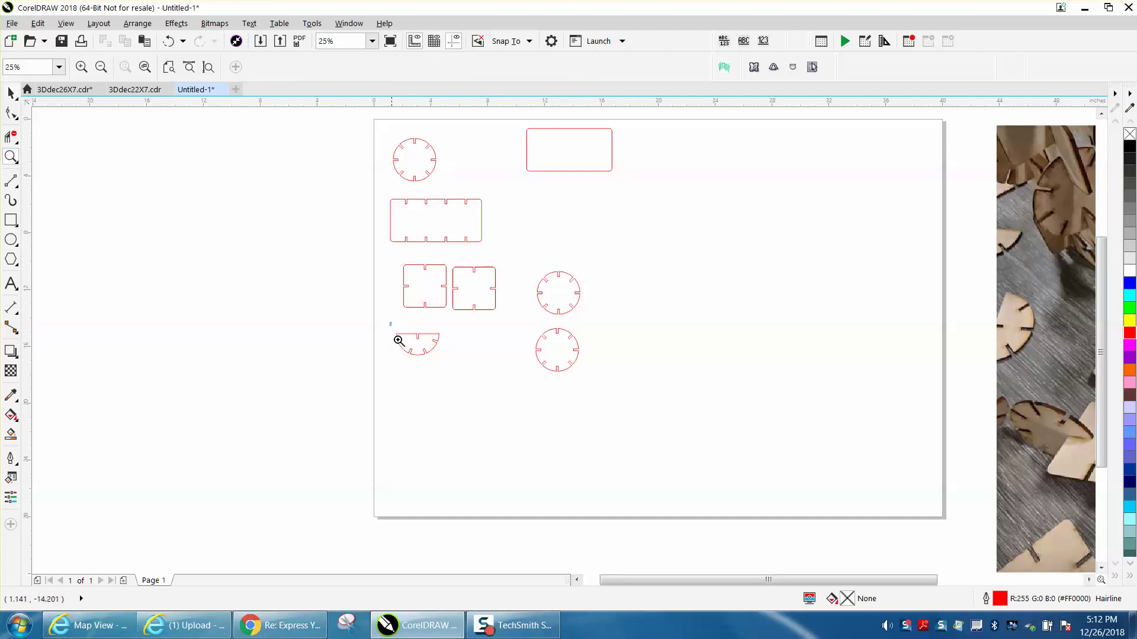
pyautogui.moveTo(398, 340); pyautogui.dragTo(497, 377)
pyautogui.scroll(-4, 381, 339)
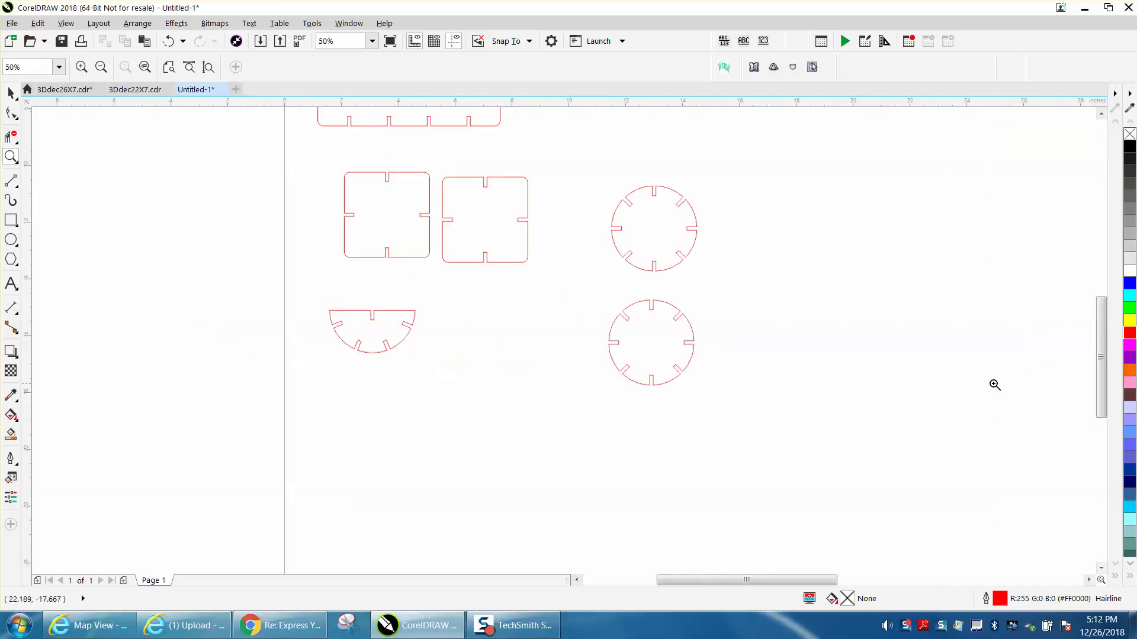
pyautogui.scroll(-2, 1001, 384)
pyautogui.scroll(-3, 1042, 379)
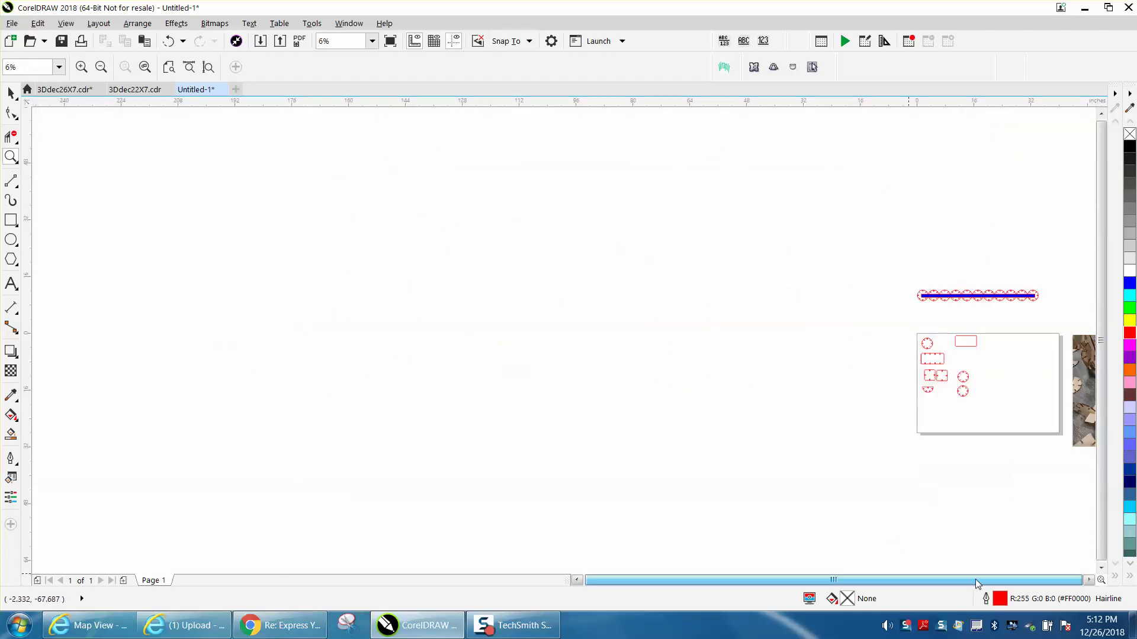
pyautogui.click(1088, 580)
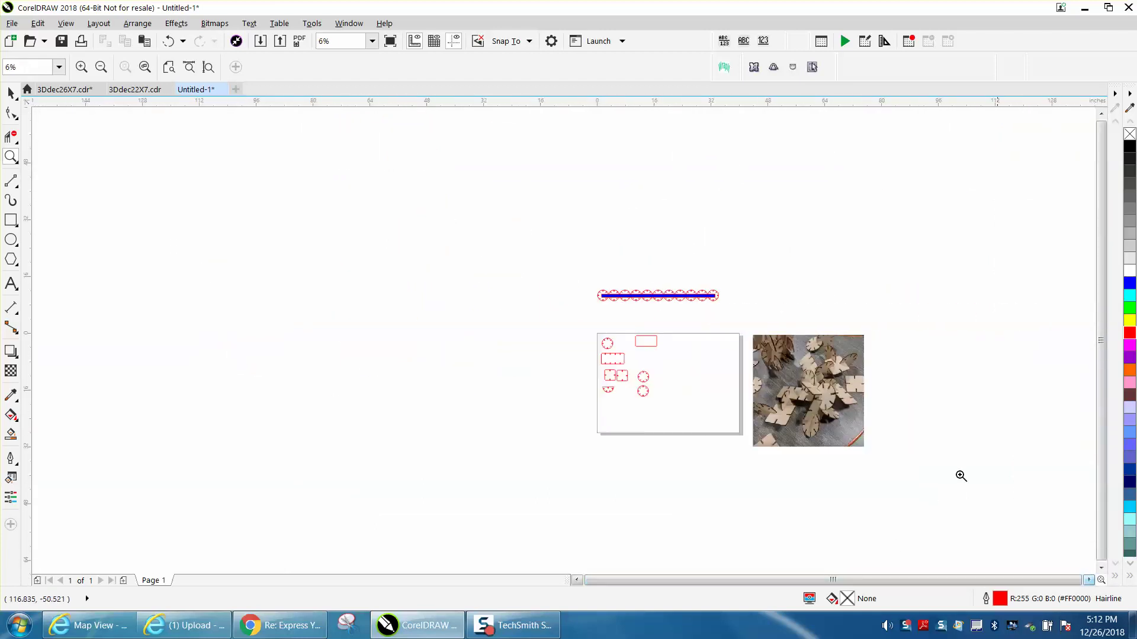
pyautogui.moveTo(768, 363); pyautogui.dragTo(881, 451)
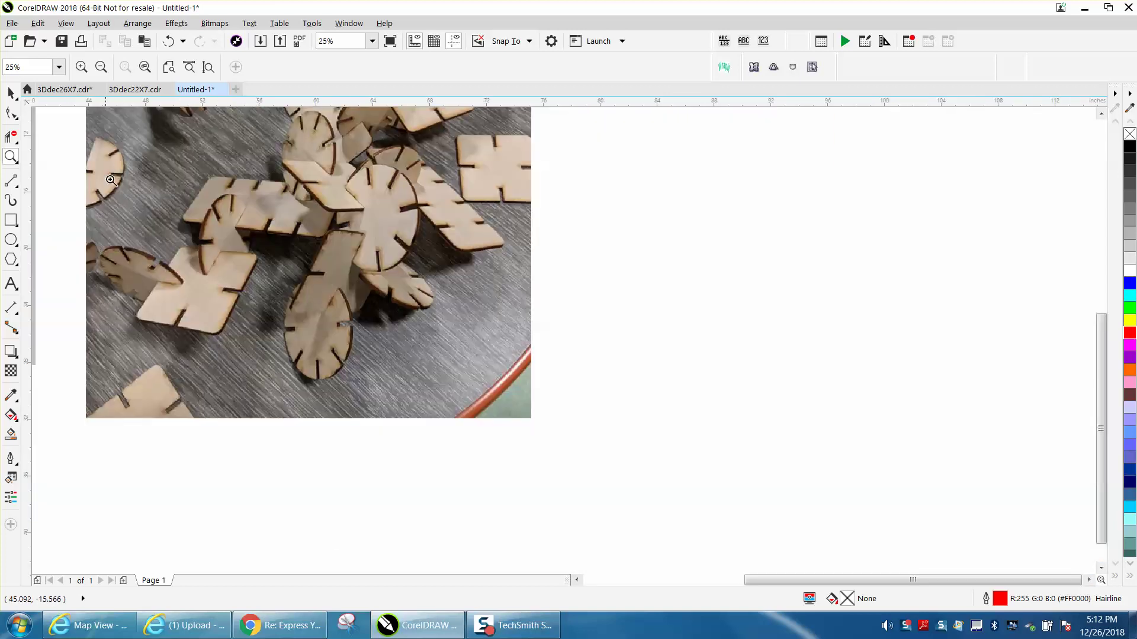
pyautogui.scroll(-3, 142, 176)
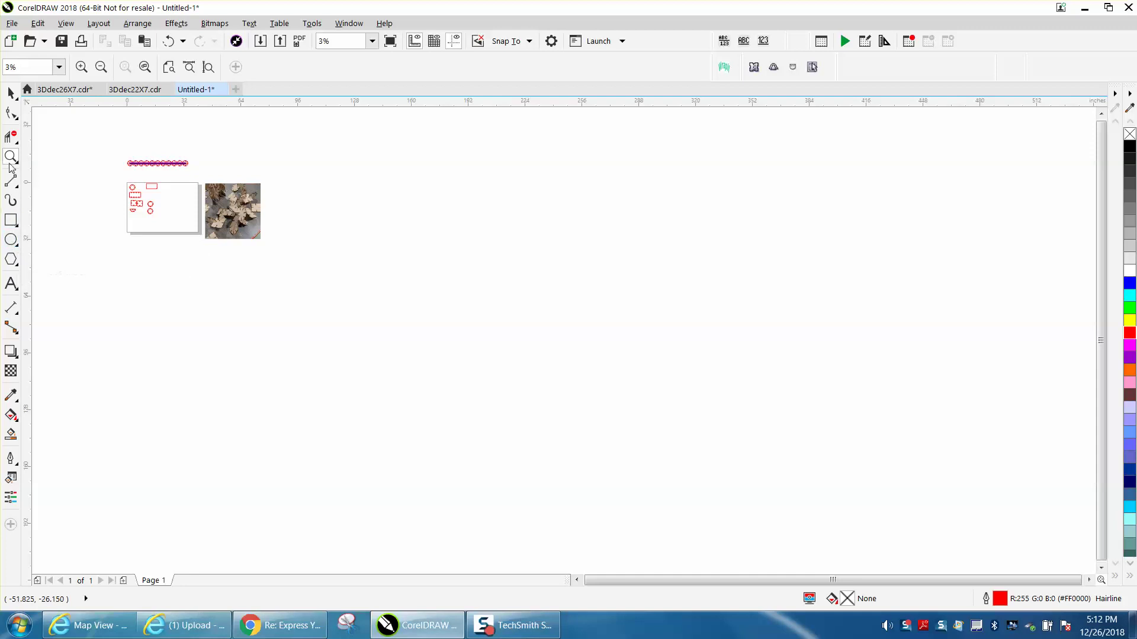
pyautogui.moveTo(116, 182); pyautogui.dragTo(282, 265)
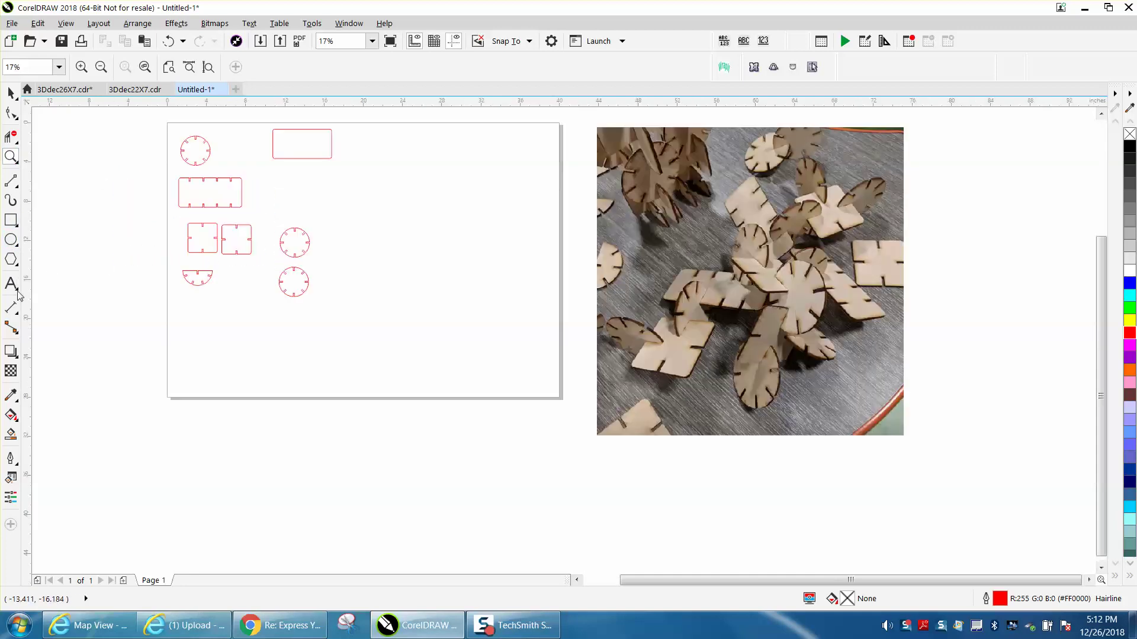
pyautogui.moveTo(169, 276); pyautogui.dragTo(231, 305)
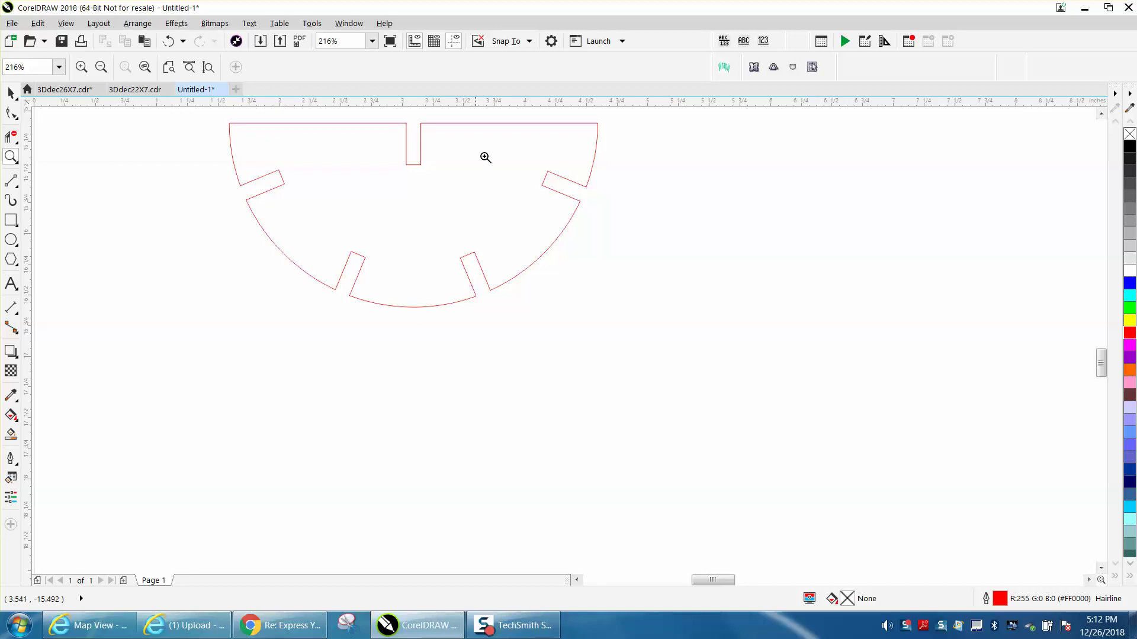
pyautogui.scroll(-4, 284, 302)
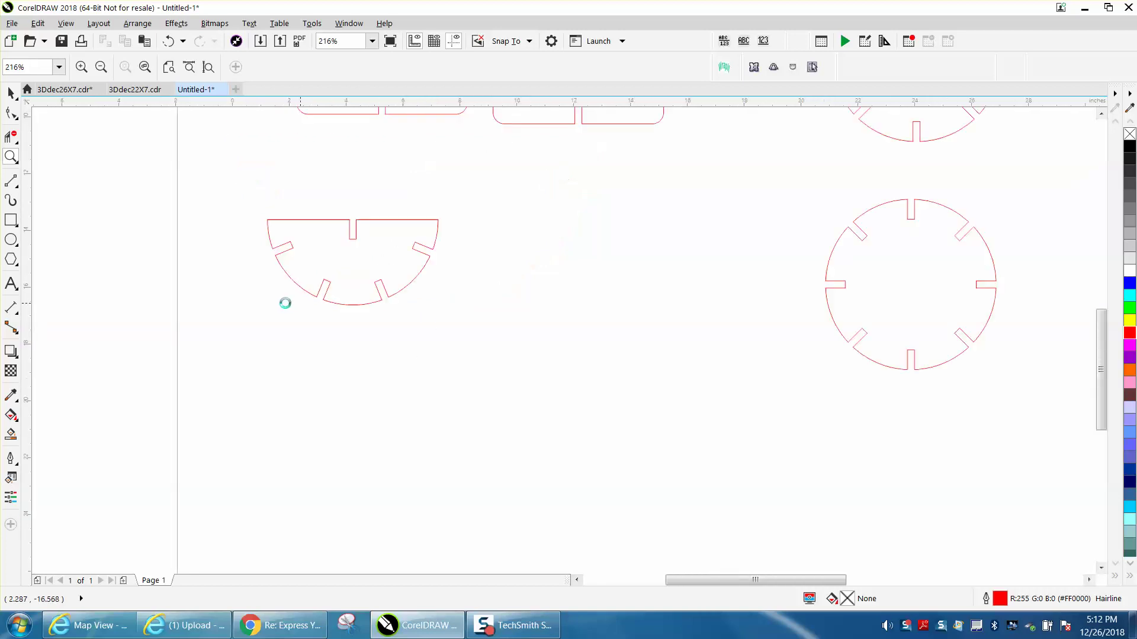
pyautogui.scroll(-2, 249, 302)
pyautogui.scroll(-2, 248, 304)
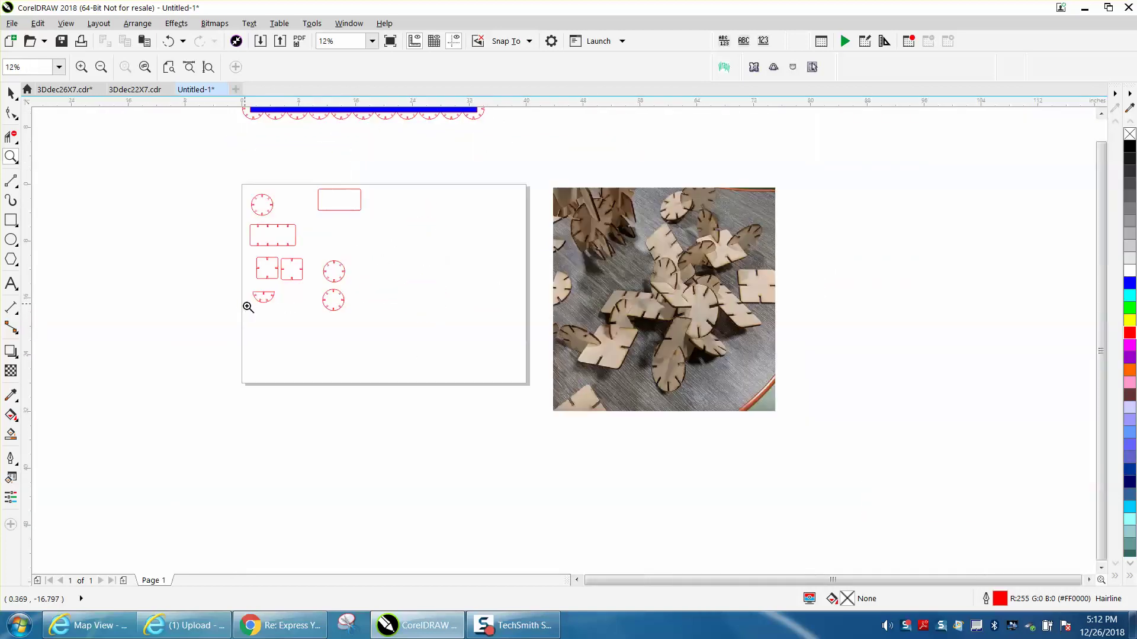
# - Undo the deletion of the stacked square and slots, then move its upper slot clear and delete the other stacked objects
pyautogui.moveTo(295, 240); pyautogui.dragTo(433, 348)
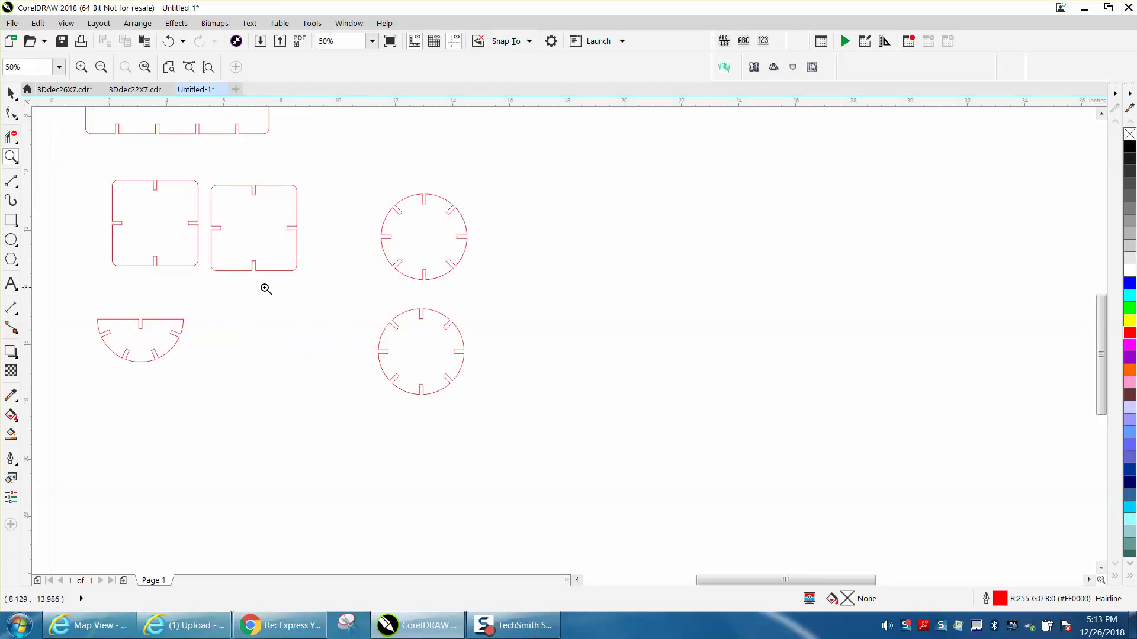
pyautogui.click(169, 42)
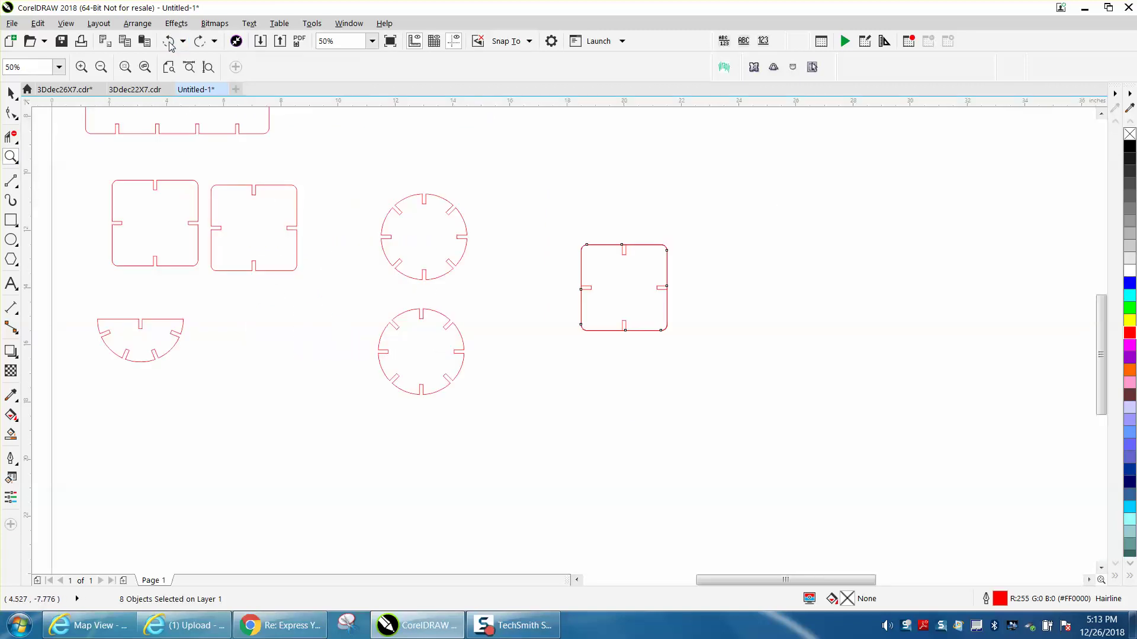
pyautogui.click(11, 93)
pyautogui.click(560, 204)
pyautogui.click(627, 254)
pyautogui.moveTo(627, 254); pyautogui.dragTo(635, 203)
pyautogui.click(635, 330)
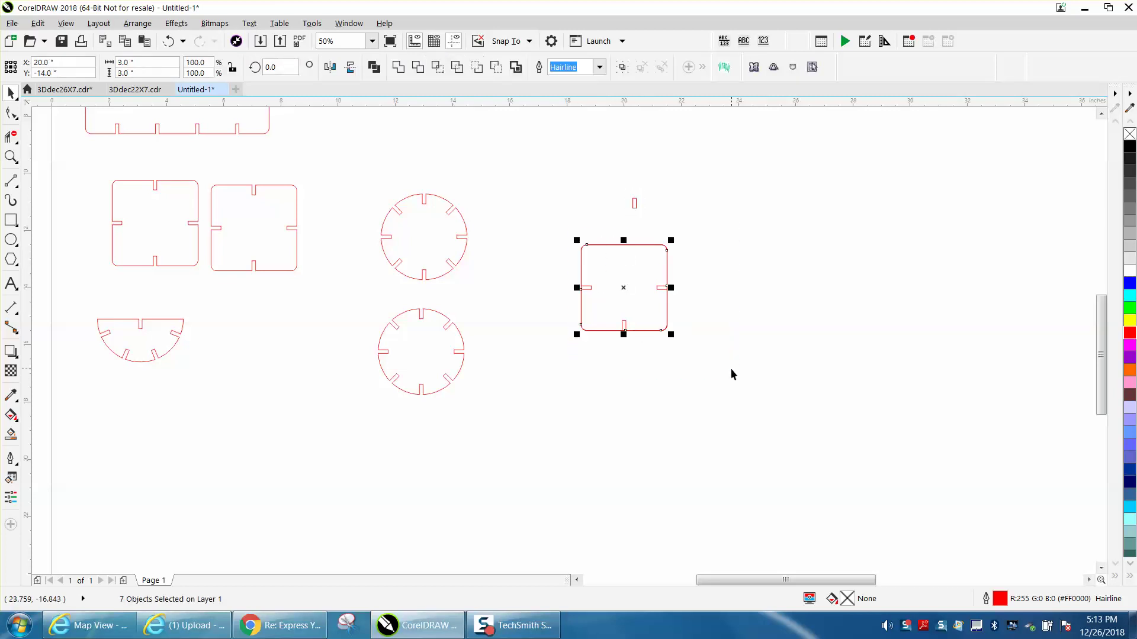
pyautogui.press('Delete')
# - Duplicate the slot into a row of four spaced about 1.2 inches apart and move the row about 4.9 inches right
pyautogui.click(634, 203)
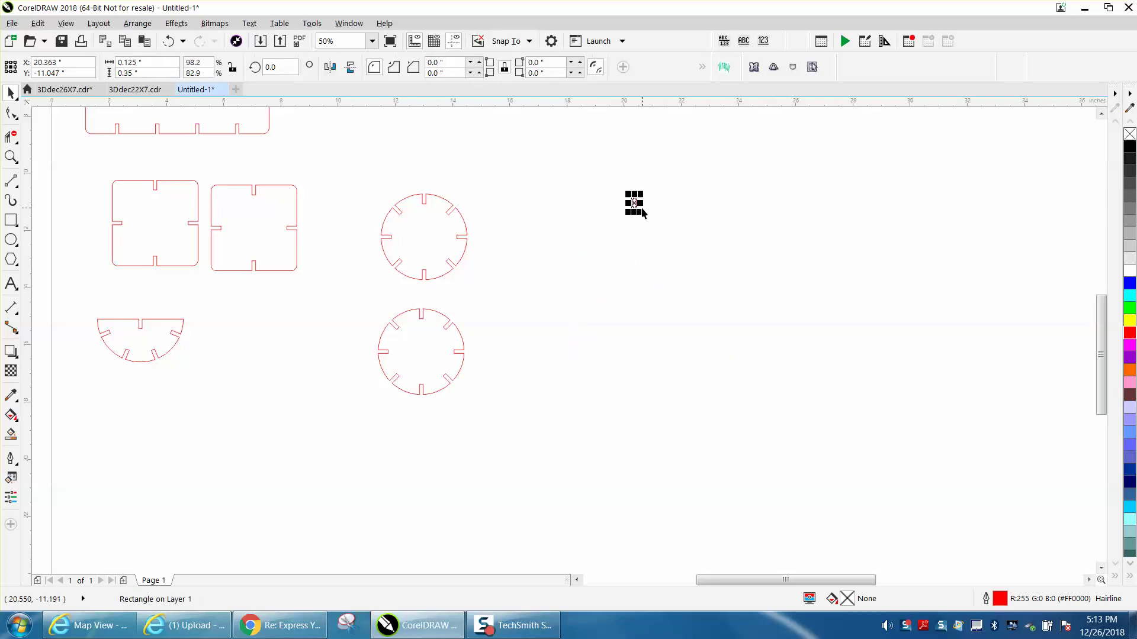
pyautogui.moveTo(634, 204); pyautogui.dragTo(666, 201)
pyautogui.hotkey('ctrl', 'r')
pyautogui.hotkey('ctrl', 'r')
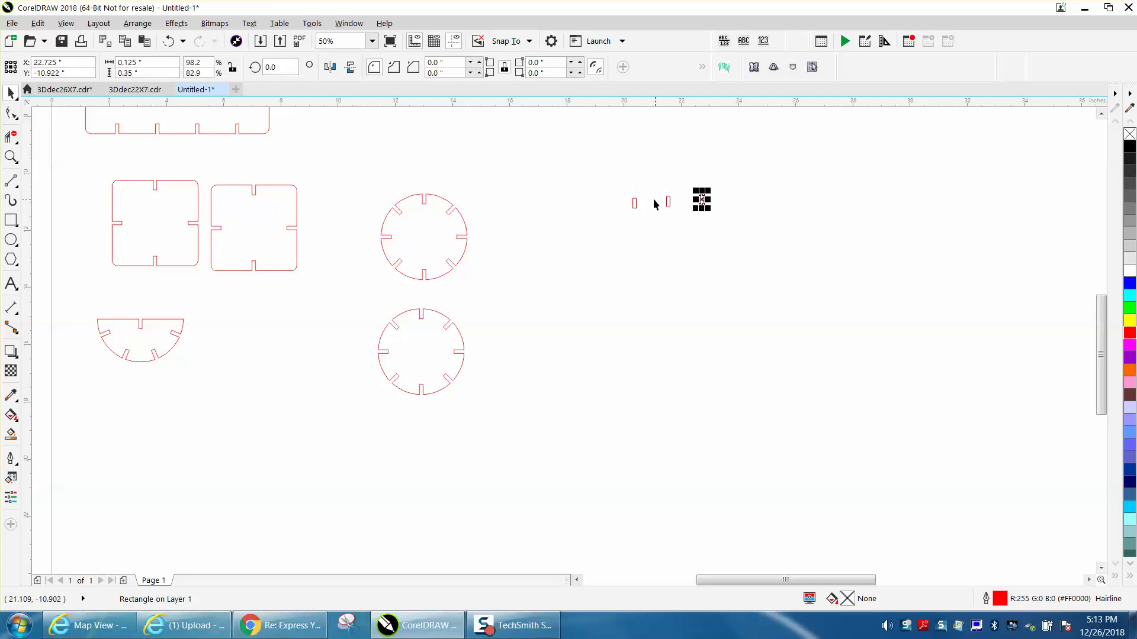
pyautogui.moveTo(617, 177); pyautogui.dragTo(790, 237)
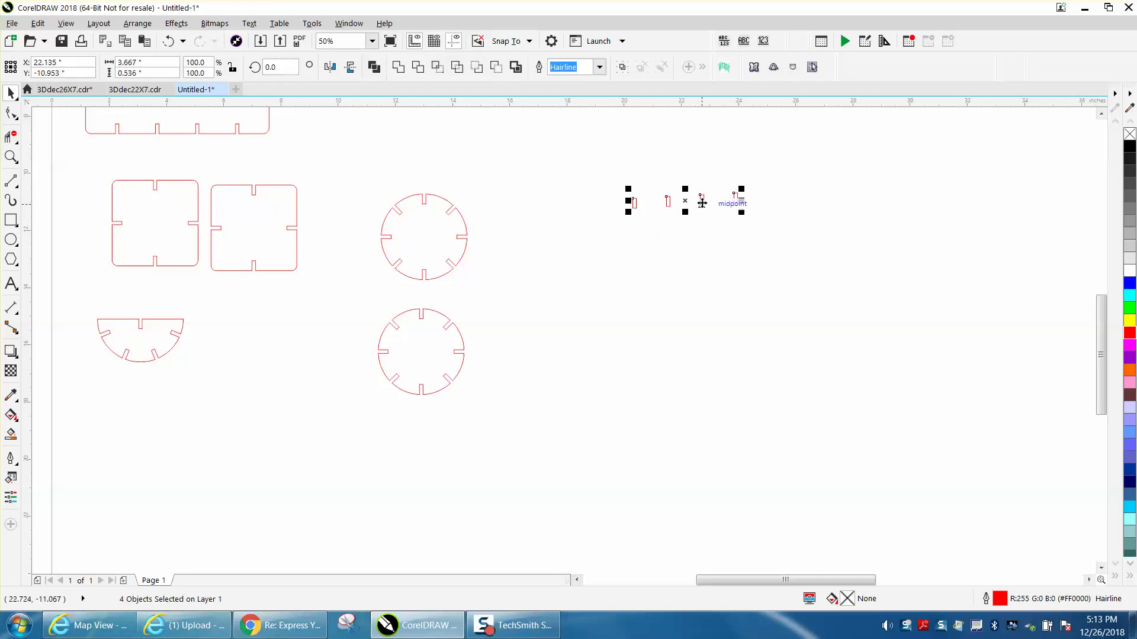
pyautogui.press('Escape')
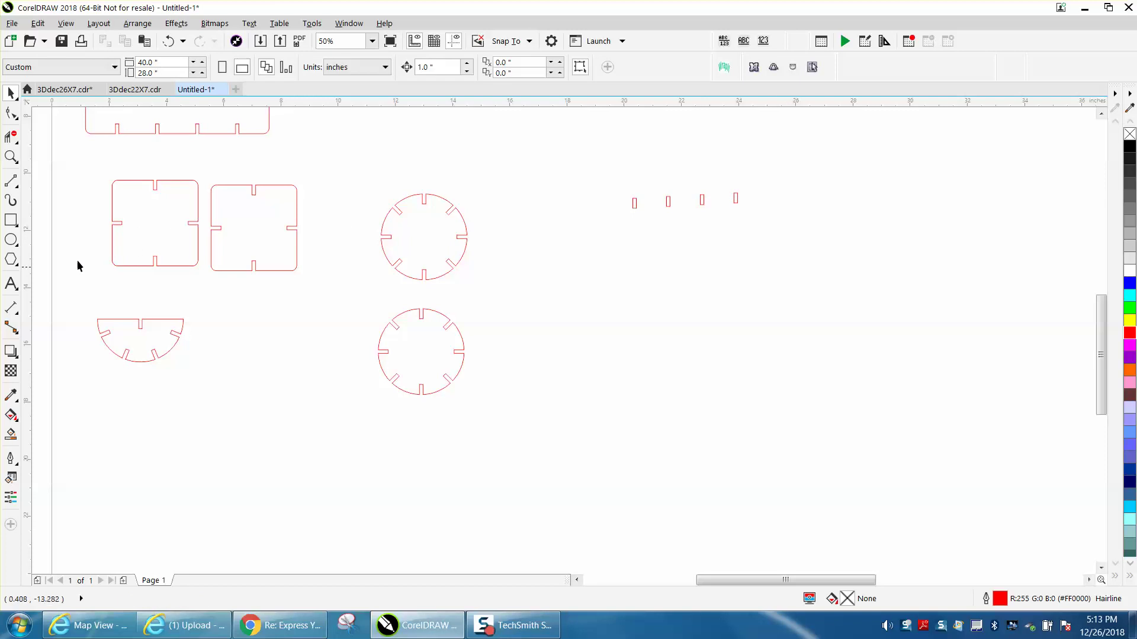
pyautogui.moveTo(546, 167); pyautogui.dragTo(777, 251)
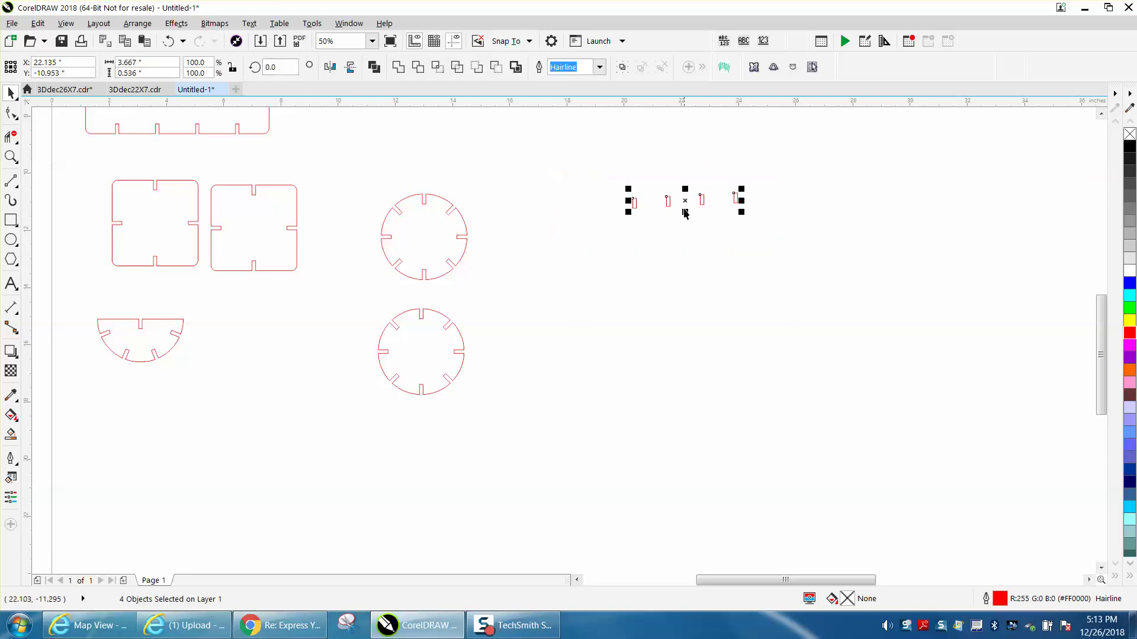
pyautogui.moveTo(680, 198); pyautogui.dragTo(816, 202)
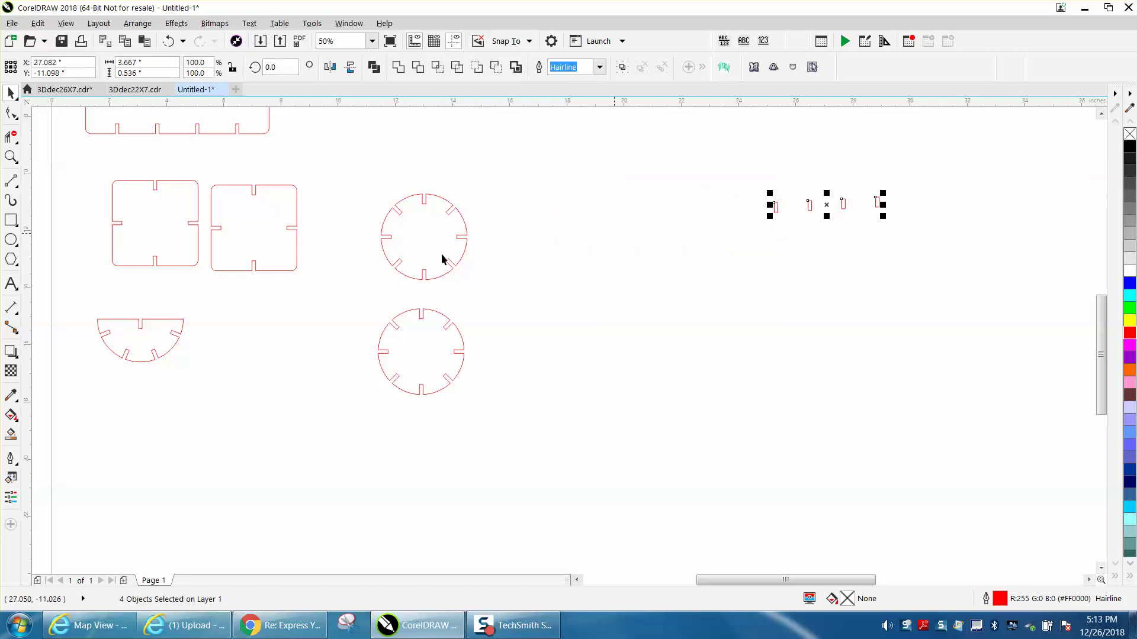
# - Draw a circle beside the slotted circles and set its diameter to 3 inches
pyautogui.click(11, 239)
pyautogui.moveTo(663, 276); pyautogui.dragTo(555, 377)
pyautogui.click(135, 62)
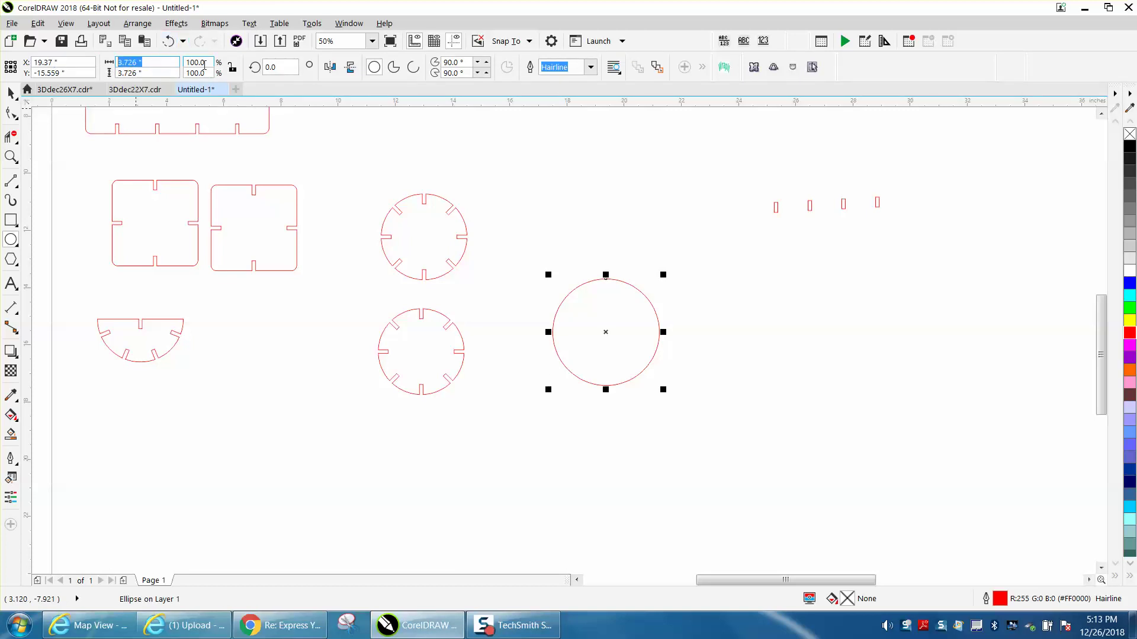
pyautogui.click(154, 63)
pyautogui.doubleClick(154, 62)
pyautogui.write('3')
pyautogui.press('Return')
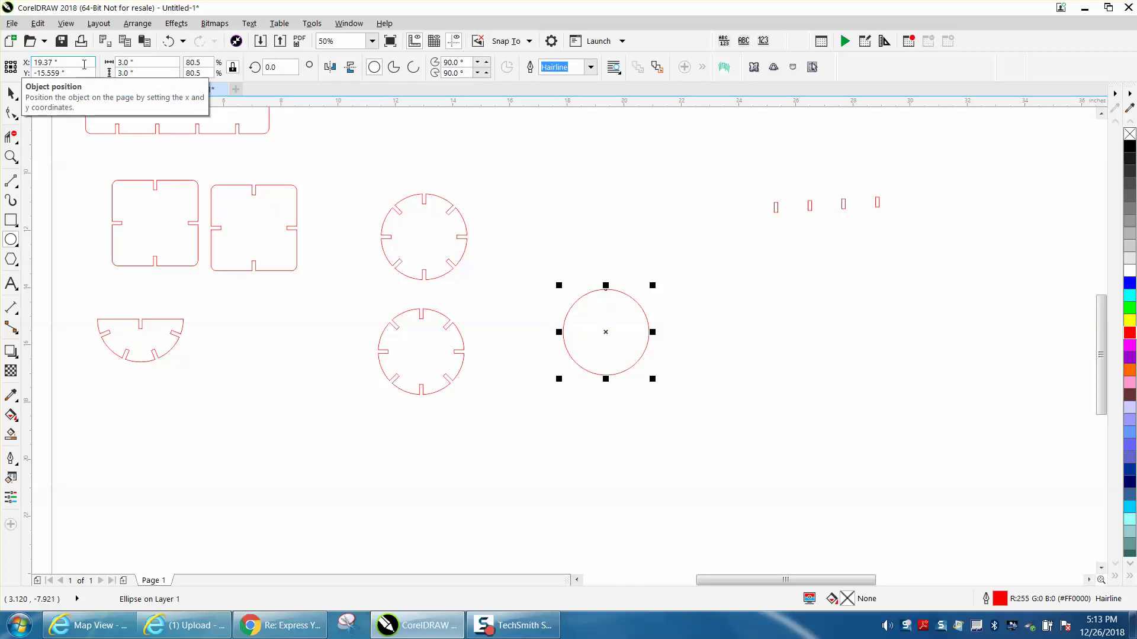
# - Position the new circle's centre at X 20 and Y -14 inches
pyautogui.doubleClick(84, 64)
pyautogui.write('20')
pyautogui.press('Tab')
pyautogui.write('-14')
pyautogui.press('Return')
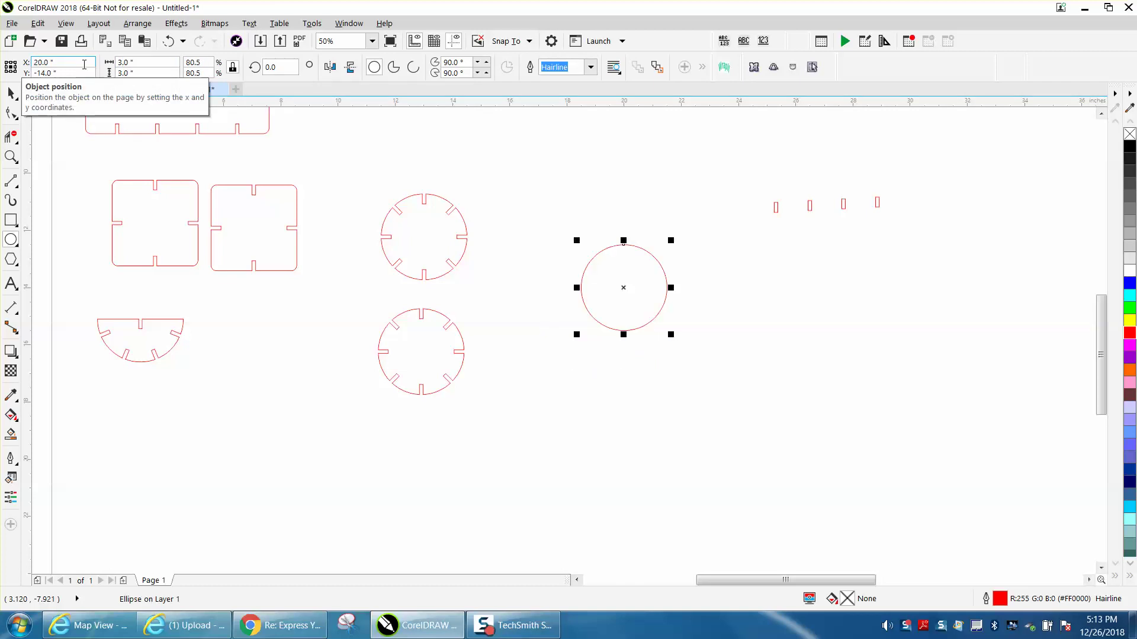
# - Draw a horizontal line about 4.9 inches long through the circle's centre and Smart Fill the upper half
pyautogui.click(13, 184)
pyautogui.moveTo(524, 229); pyautogui.dragTo(666, 241)
pyautogui.press('Return')
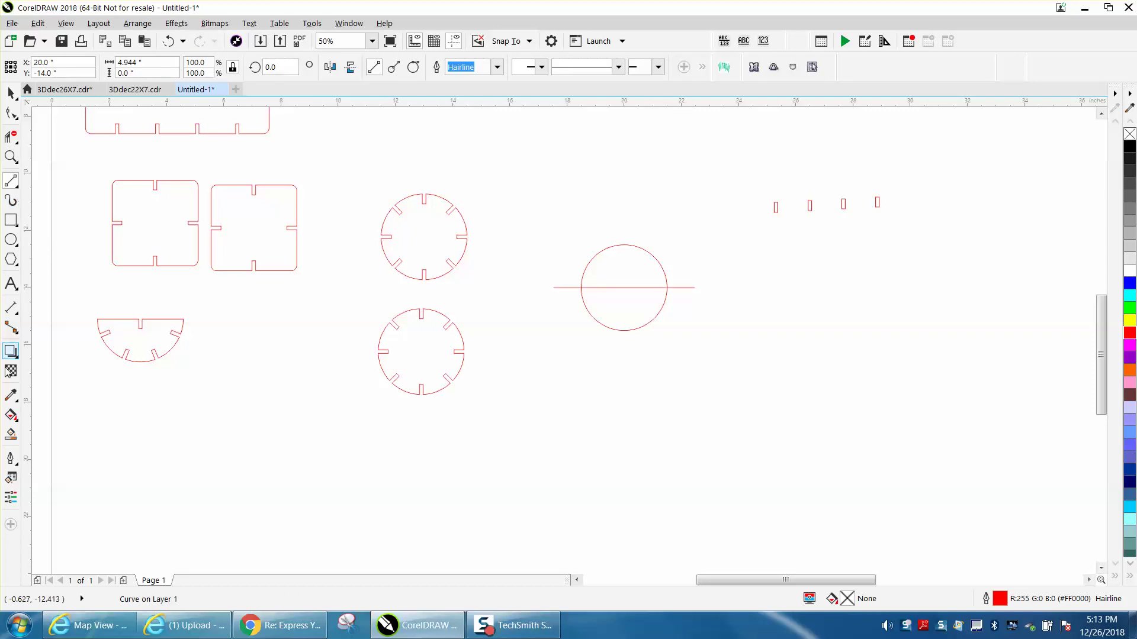
pyautogui.click(10, 434)
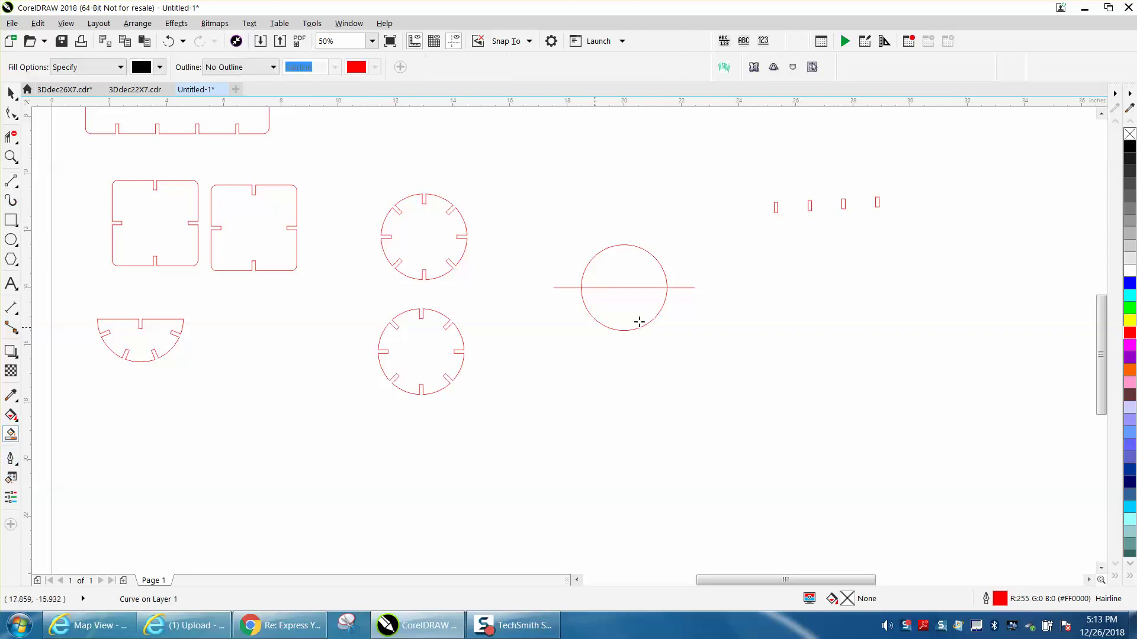
pyautogui.click(641, 274)
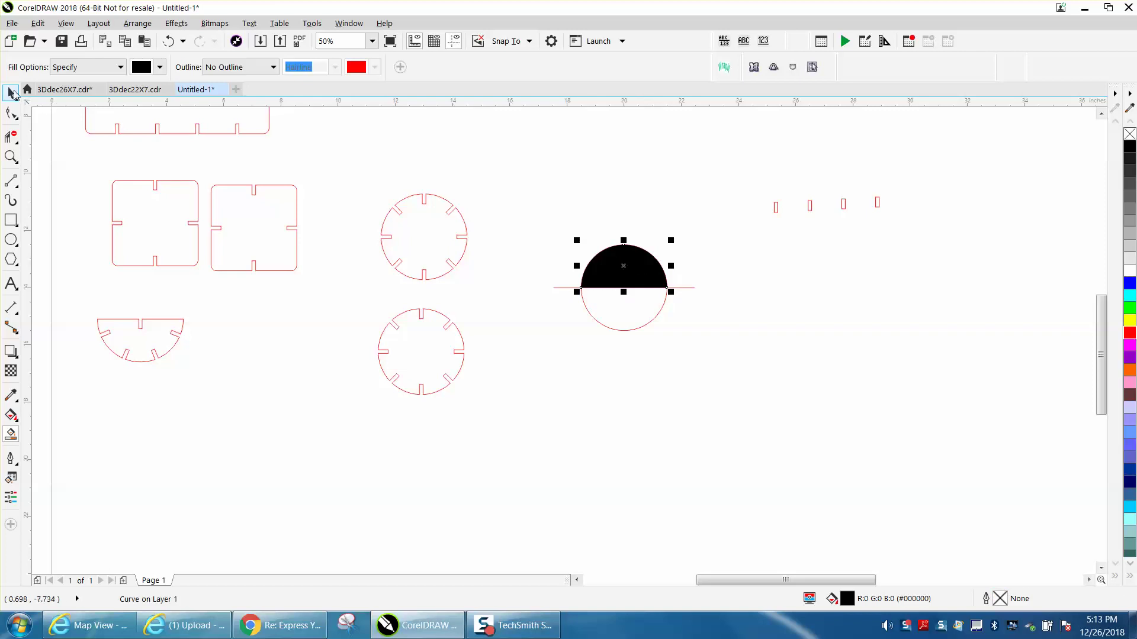
# - Move the filled half circle above the circle and give it no fill and a red outline
pyautogui.click(12, 92)
pyautogui.moveTo(622, 261); pyautogui.dragTo(619, 214)
pyautogui.moveTo(553, 248); pyautogui.dragTo(741, 350)
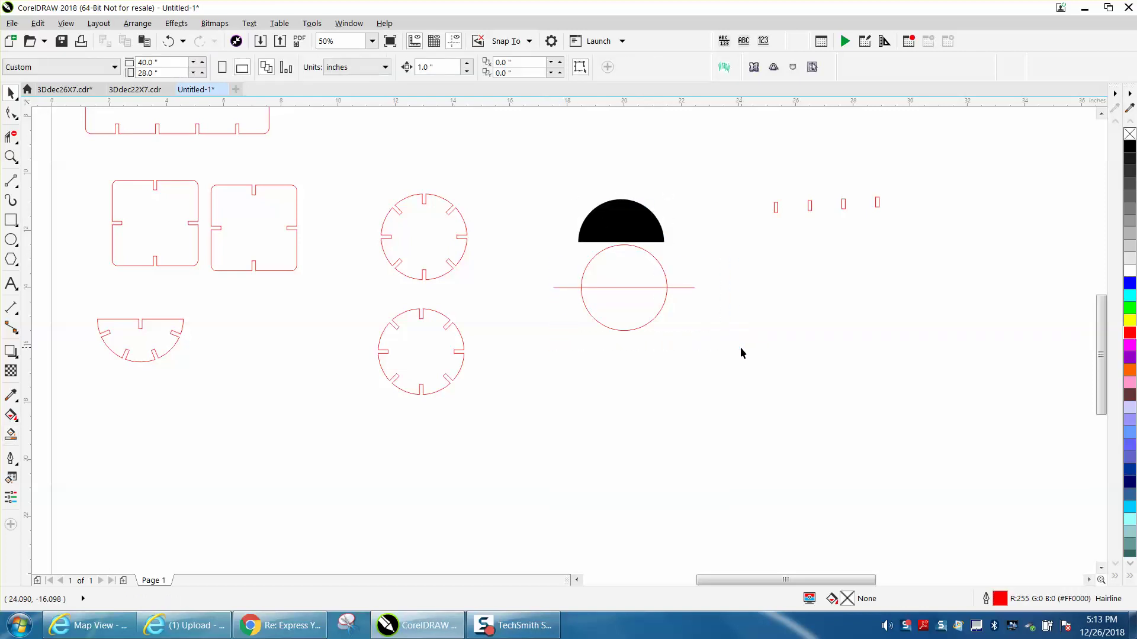
pyautogui.click(662, 232)
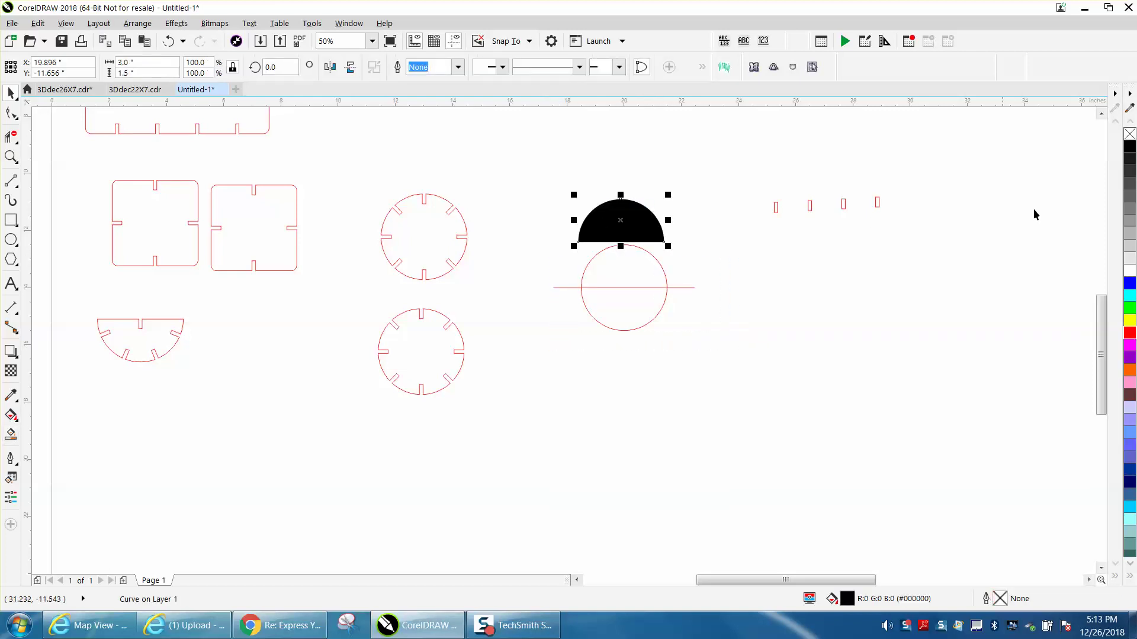
pyautogui.click(1129, 134)
pyautogui.rightClick(1130, 333)
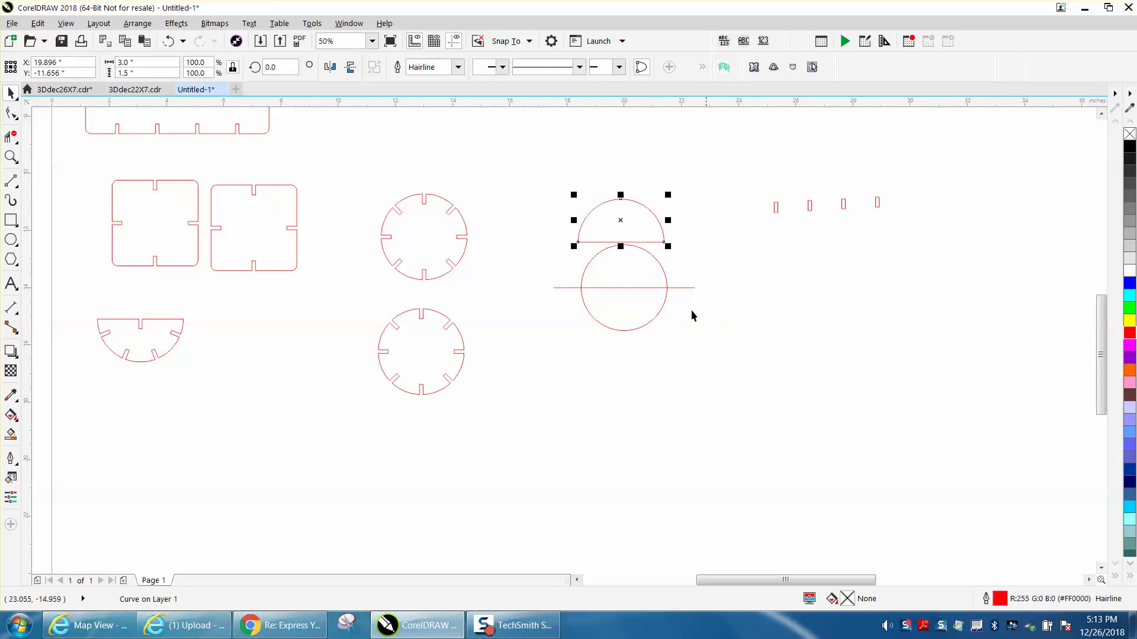
# - Delete the leftover circle and dividing line, and centre the half circle on the page
pyautogui.click(661, 294)
pyautogui.press('Delete')
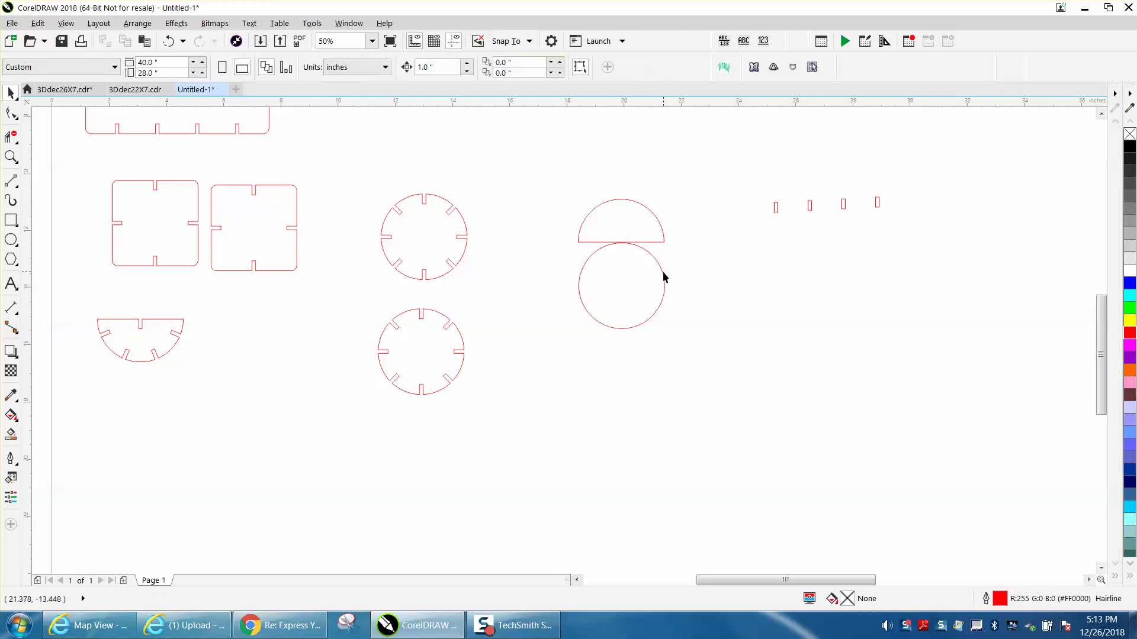
pyautogui.click(633, 242)
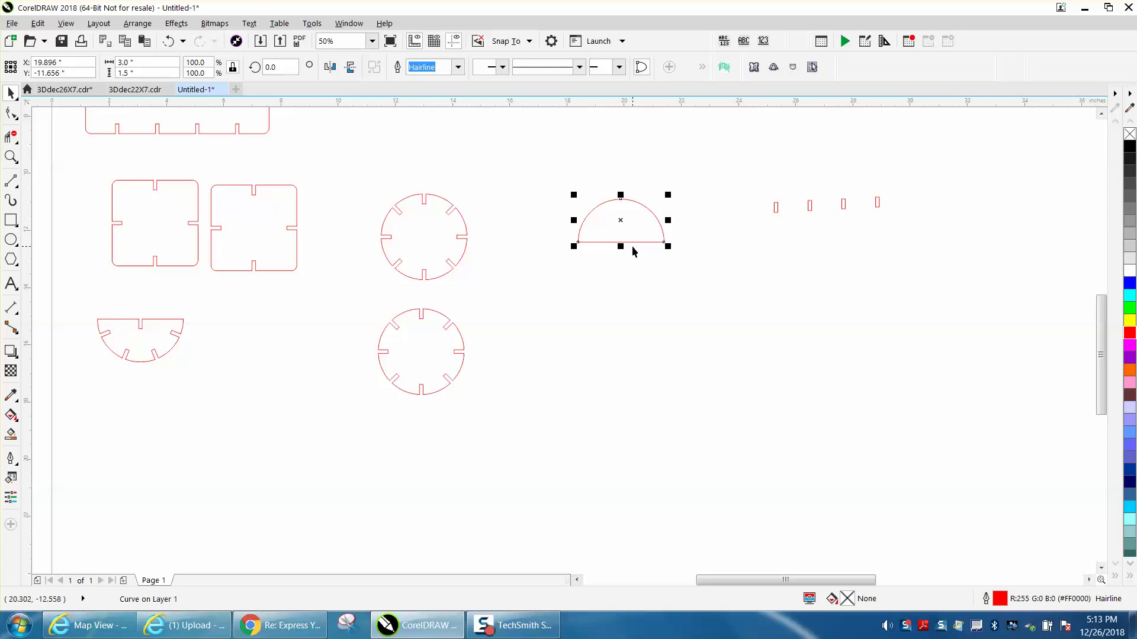
pyautogui.press('p')
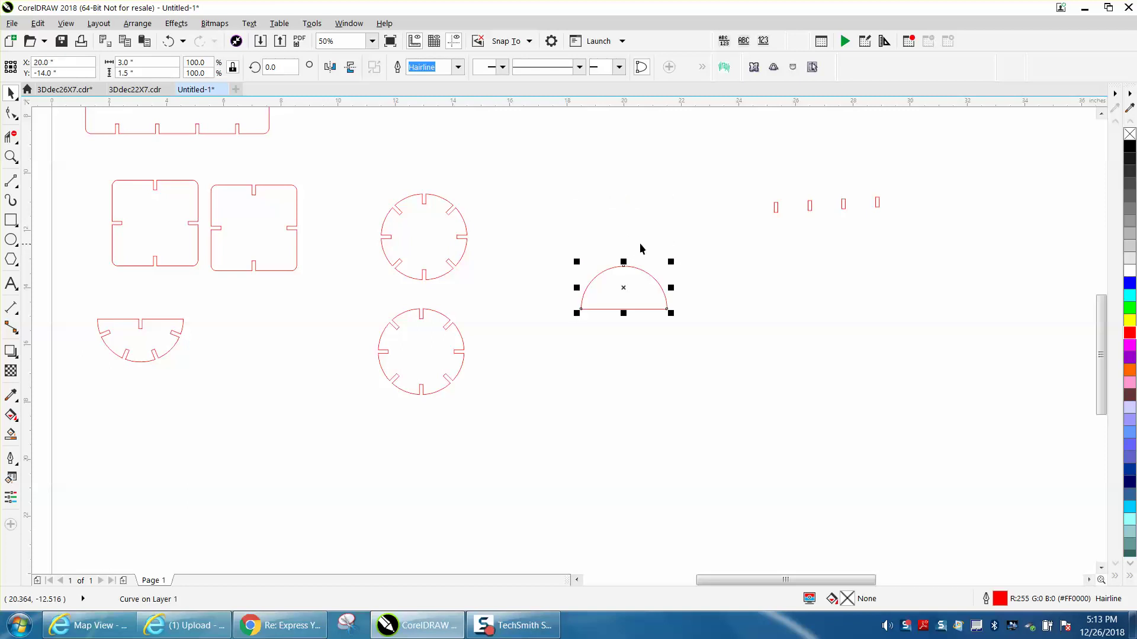
# - Centre one spare slot on the page and move another to just above the half circle
pyautogui.click(810, 207)
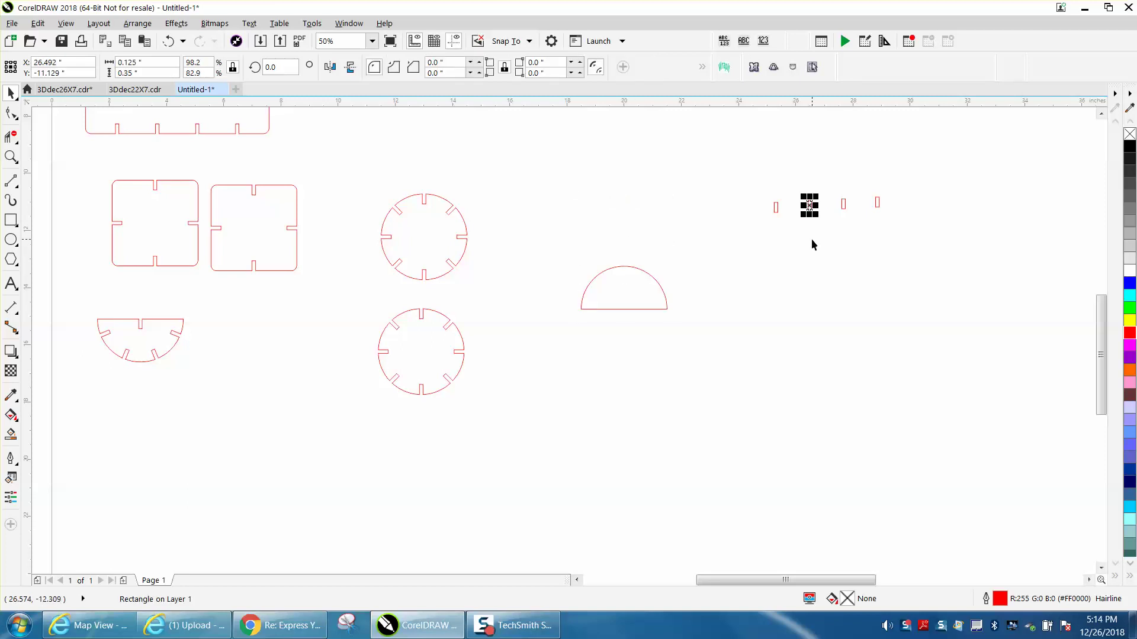
pyautogui.press('p')
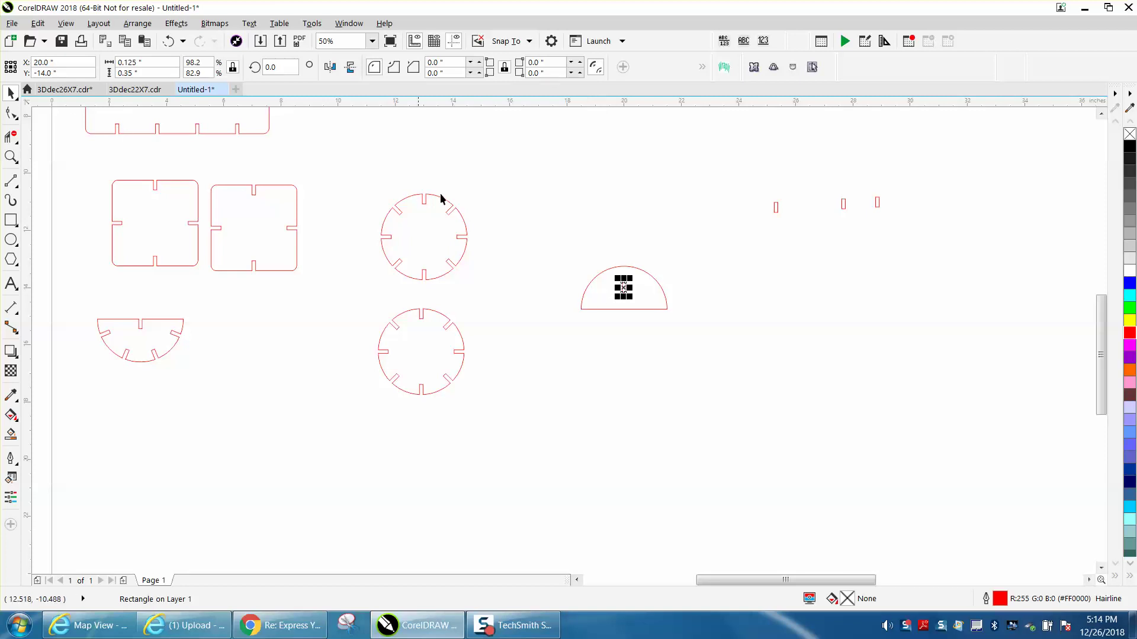
pyautogui.moveTo(776, 209); pyautogui.dragTo(645, 231)
# - Align the centred slot with the half circle's flat bottom edge
pyautogui.click(11, 157)
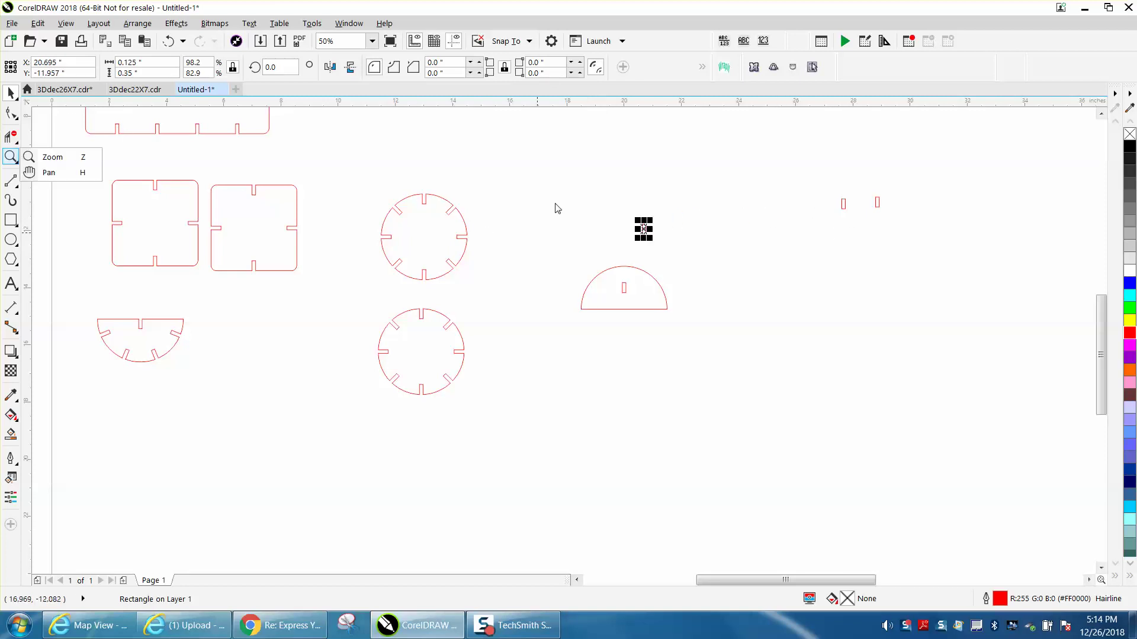
pyautogui.click(52, 156)
pyautogui.moveTo(553, 205); pyautogui.dragTo(770, 377)
pyautogui.click(11, 93)
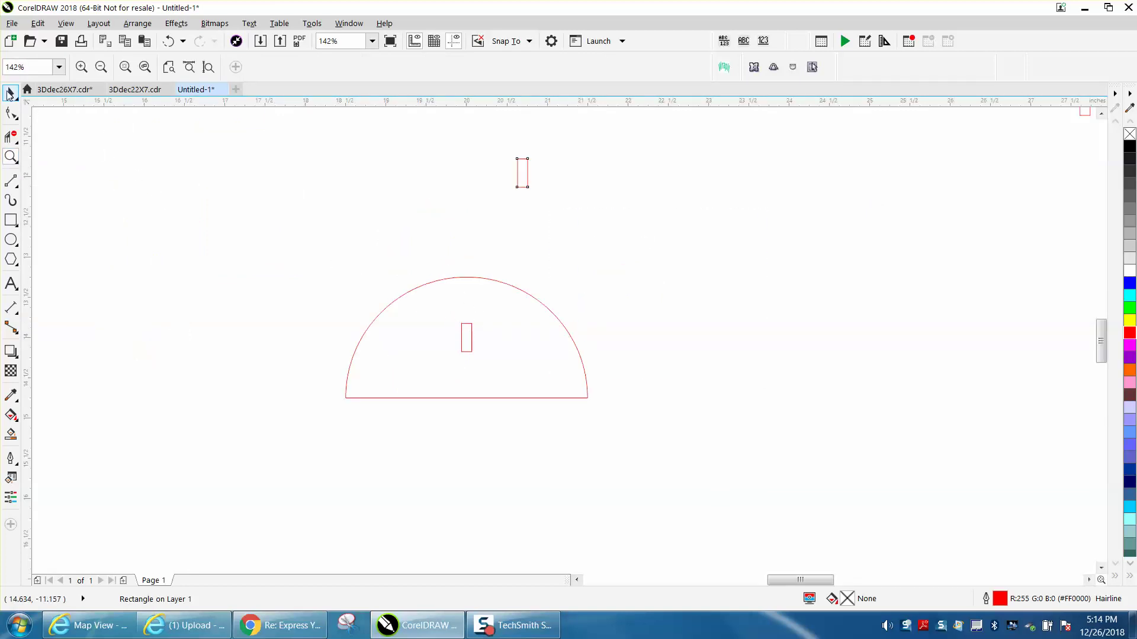
pyautogui.click(10, 93)
pyautogui.click(469, 325)
pyautogui.click(472, 324)
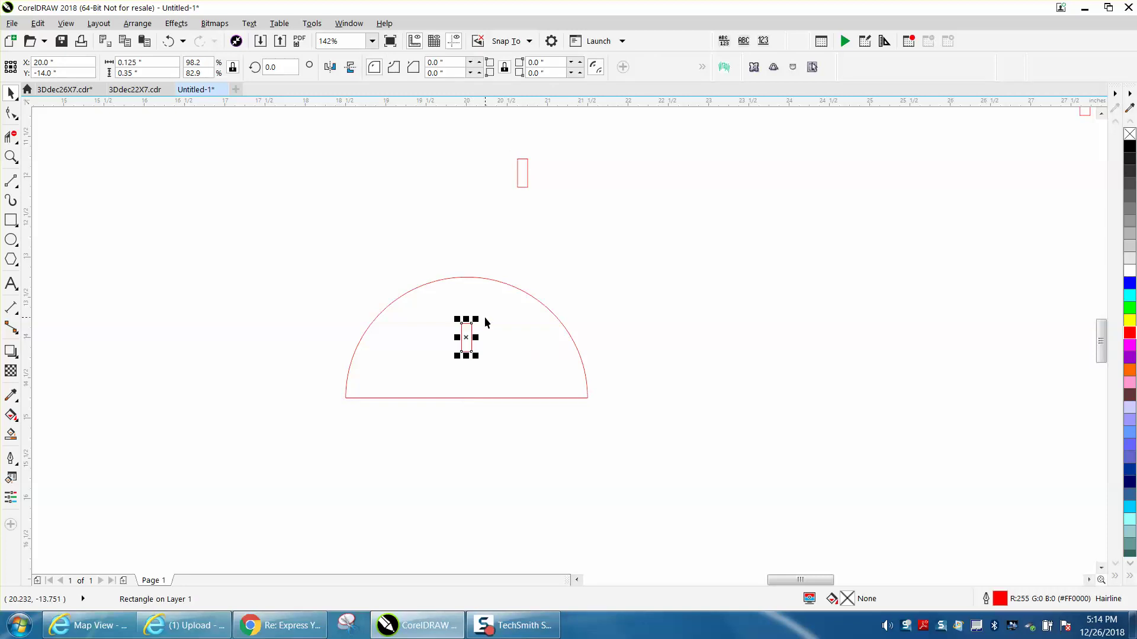
pyautogui.keyDown('shift'); pyautogui.click(531, 397); pyautogui.keyUp('shift')
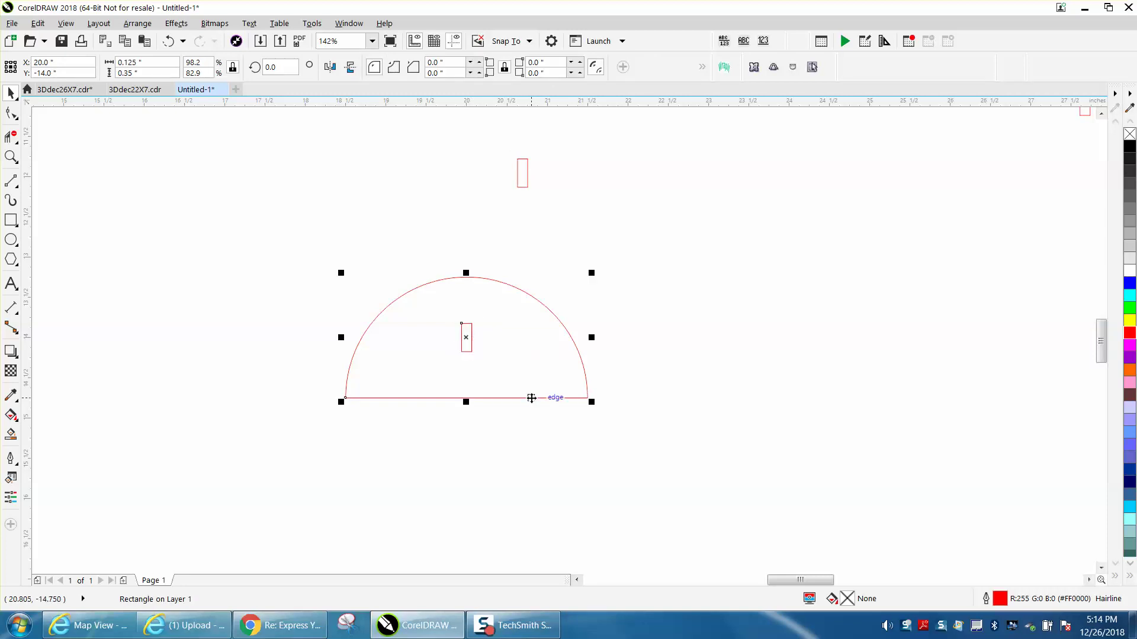
pyautogui.press('b')
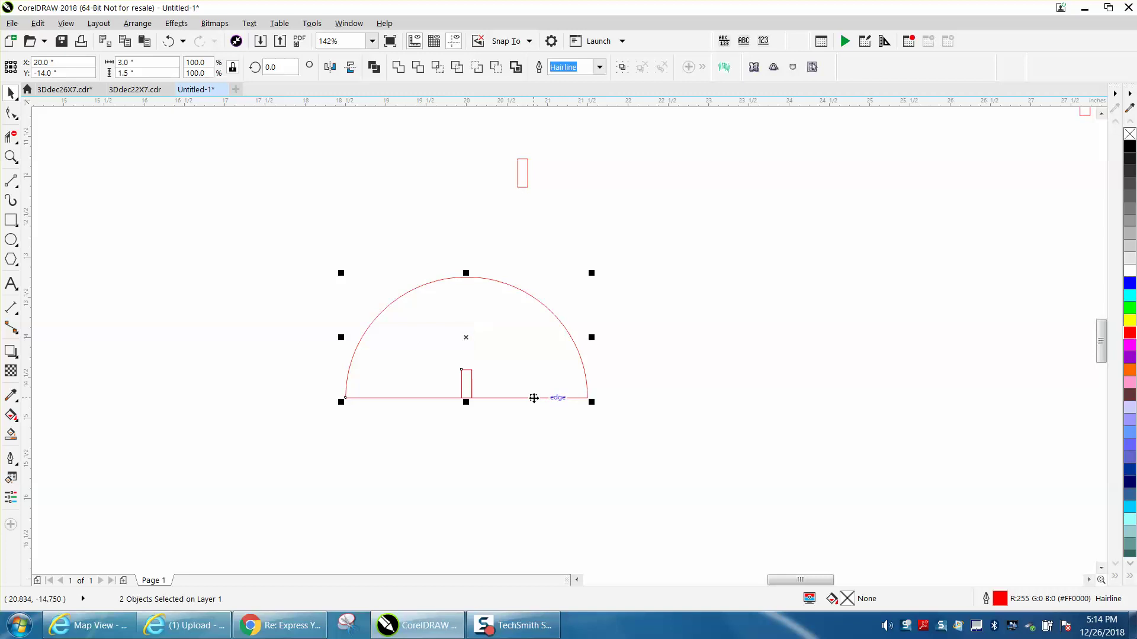
pyautogui.click(626, 310)
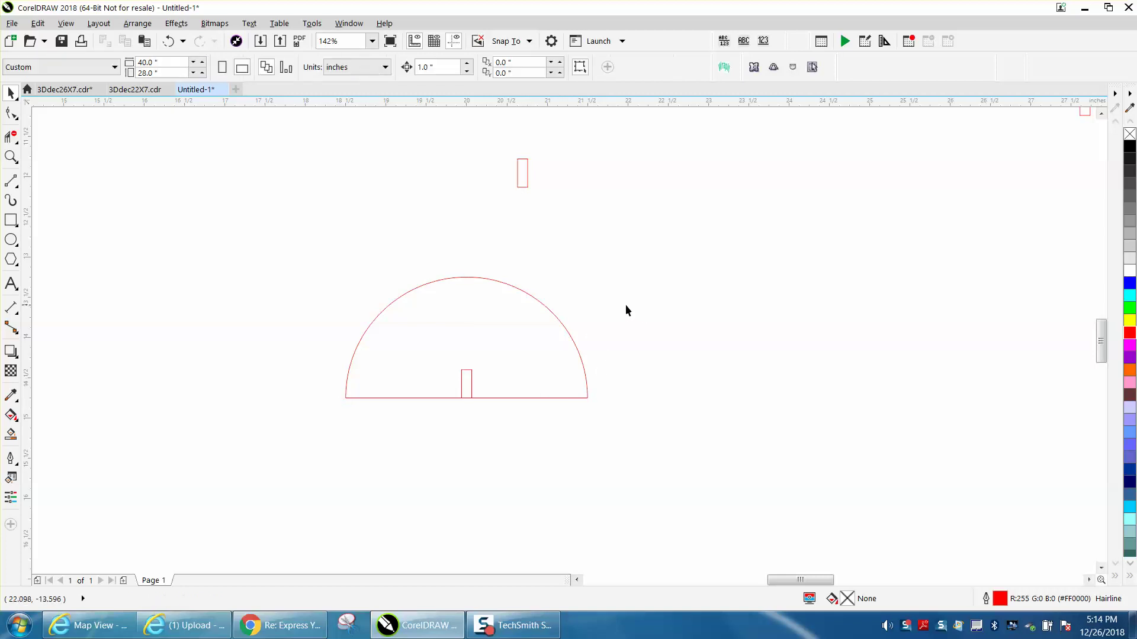
# - Centre the slot above the half circle on the page and align it with the top of the arc
pyautogui.click(525, 188)
pyautogui.press('p')
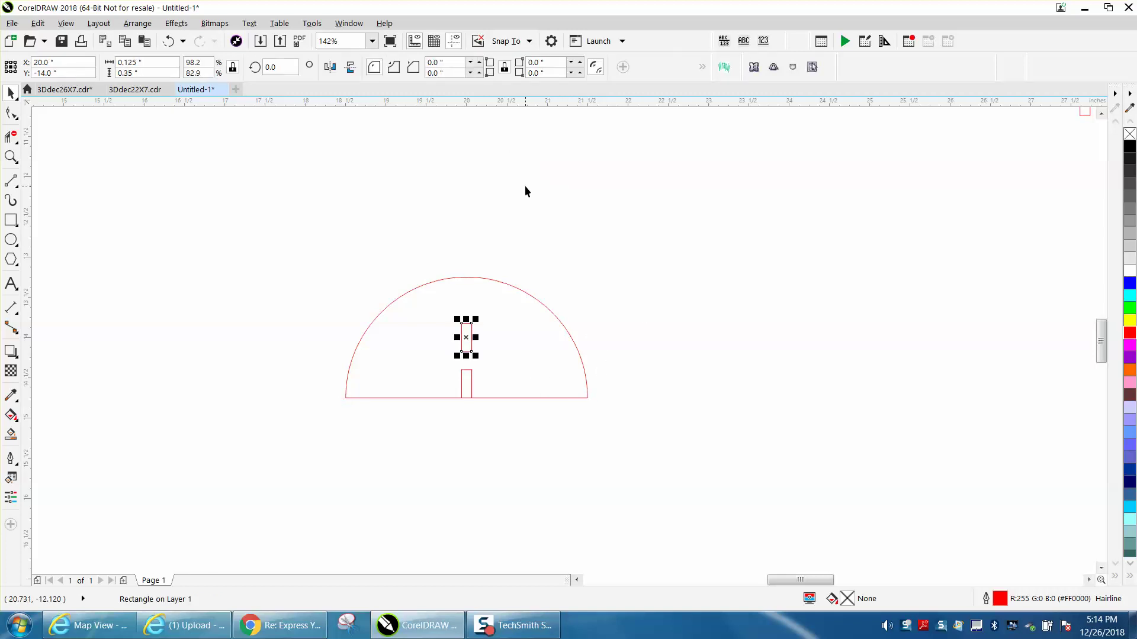
pyautogui.keyDown('shift'); pyautogui.click(528, 294); pyautogui.keyUp('shift')
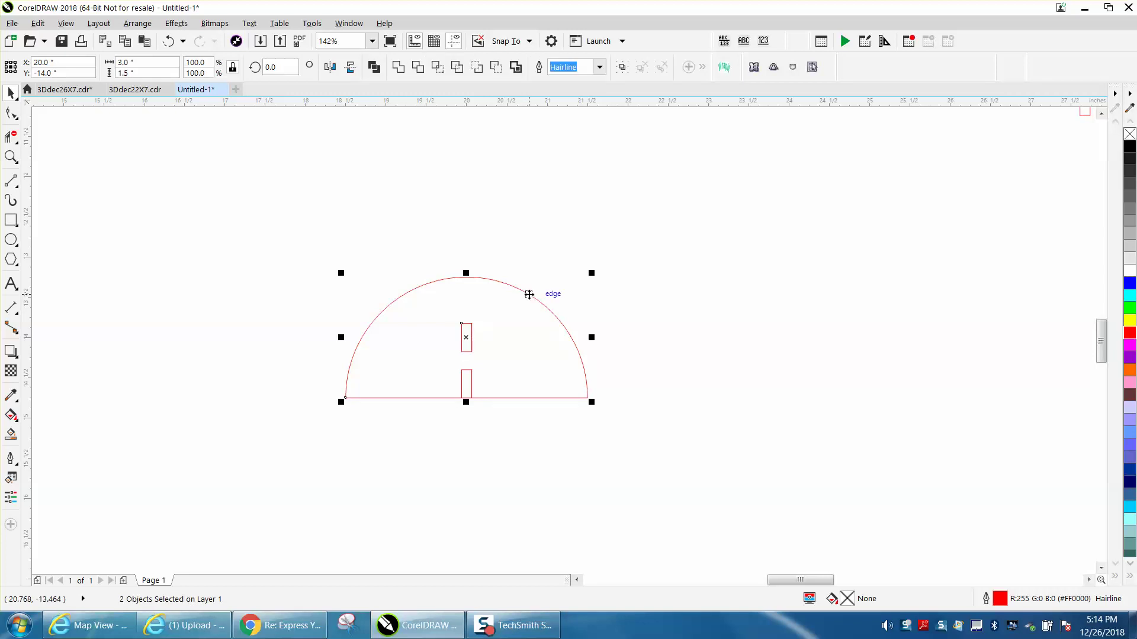
pyautogui.press('t')
# - Set the top slot's rotation centre at the middle of the flat edge and rotate a copy about 50 degrees counterclockwise along the arc
pyautogui.click(11, 157)
pyautogui.moveTo(277, 213); pyautogui.dragTo(690, 465)
pyautogui.click(10, 91)
pyautogui.click(520, 201)
pyautogui.click(537, 254)
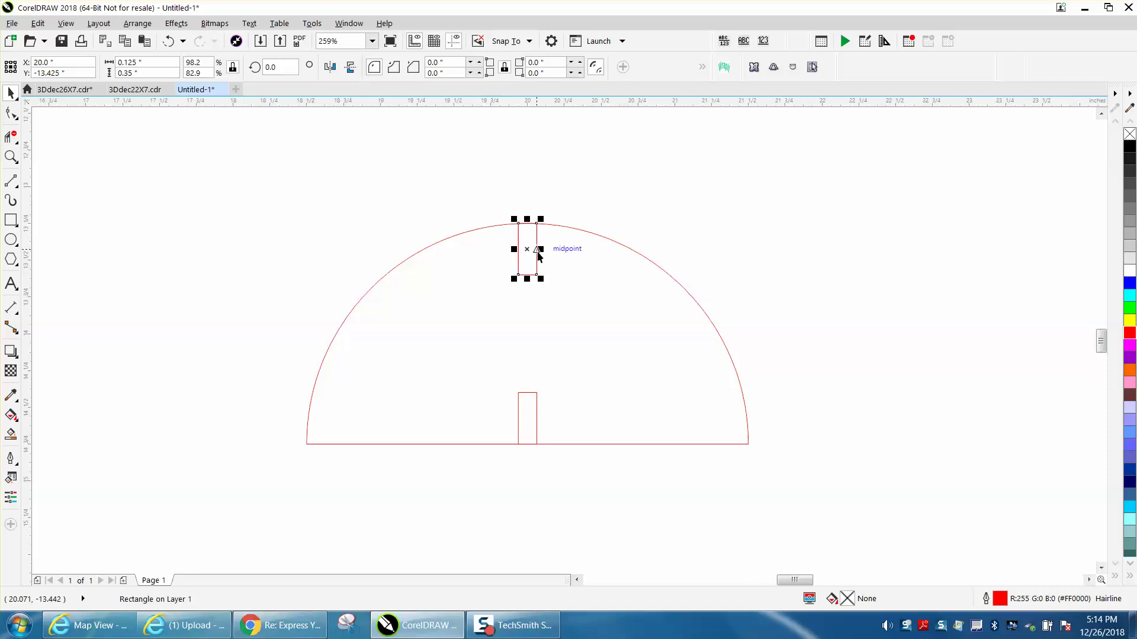
pyautogui.click(527, 250)
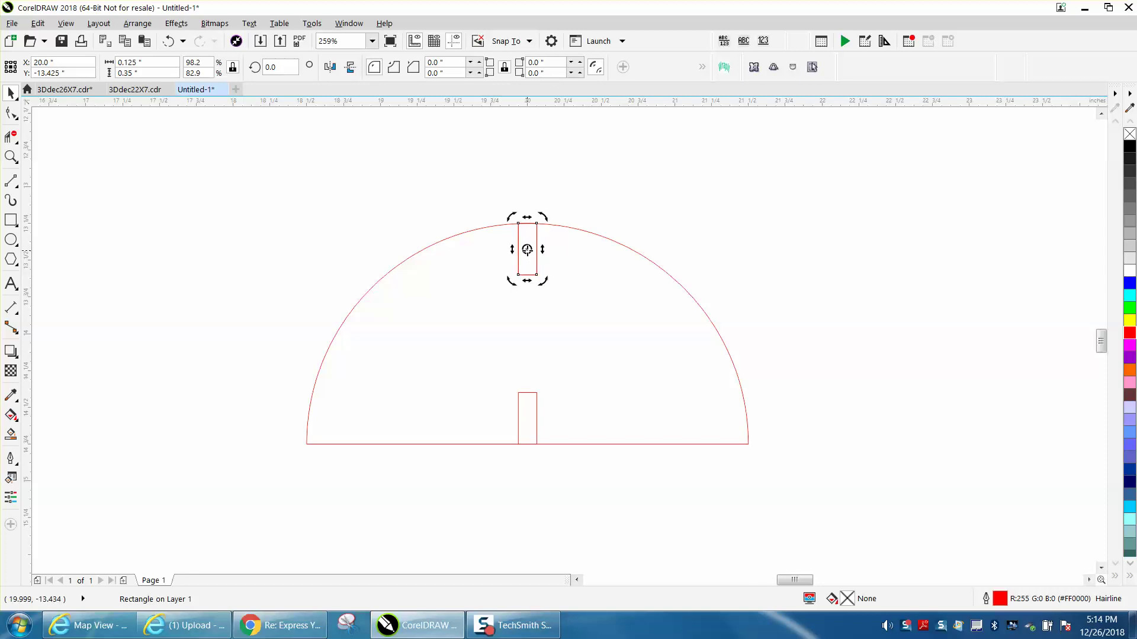
pyautogui.moveTo(527, 250); pyautogui.dragTo(527, 443)
pyautogui.moveTo(543, 221); pyautogui.dragTo(342, 424)
pyautogui.moveTo(341, 425)
pyautogui.mouseDown()
pyautogui.moveTo(396, 312)
pyautogui.moveTo(540, 255)
pyautogui.moveTo(355, 367)
pyautogui.moveTo(320, 444)
pyautogui.moveTo(321, 413)
pyautogui.moveTo(391, 311)
pyautogui.mouseUp()
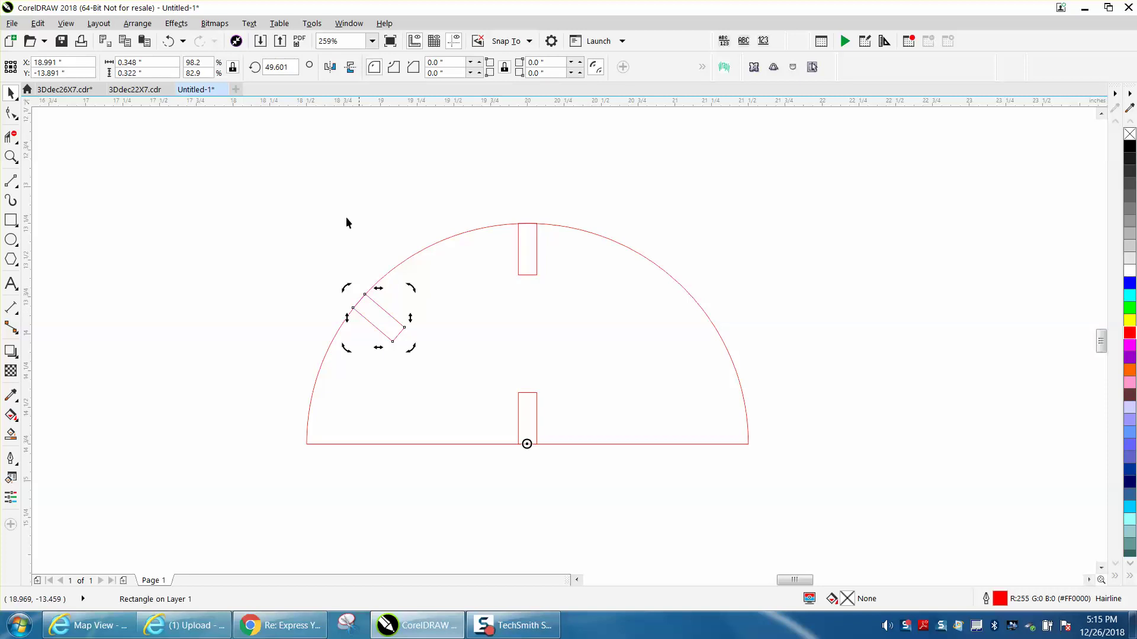
# - Set the rotation angle of the slot copy on the left side of the arc to 45 degrees
pyautogui.click(287, 67)
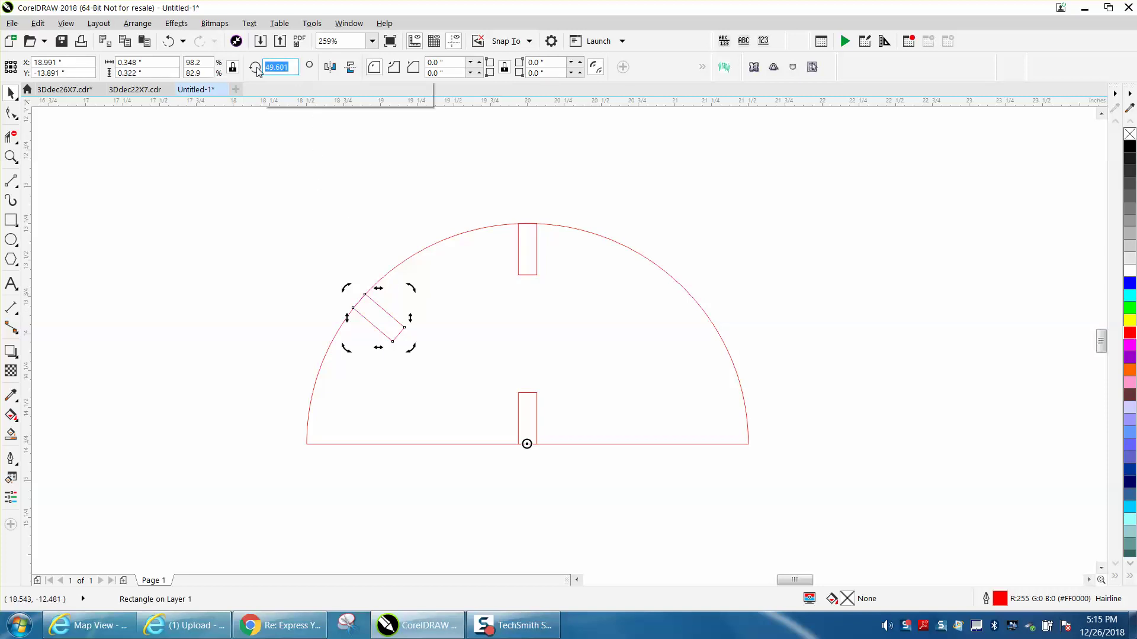
pyautogui.write('45')
pyautogui.press('Return')
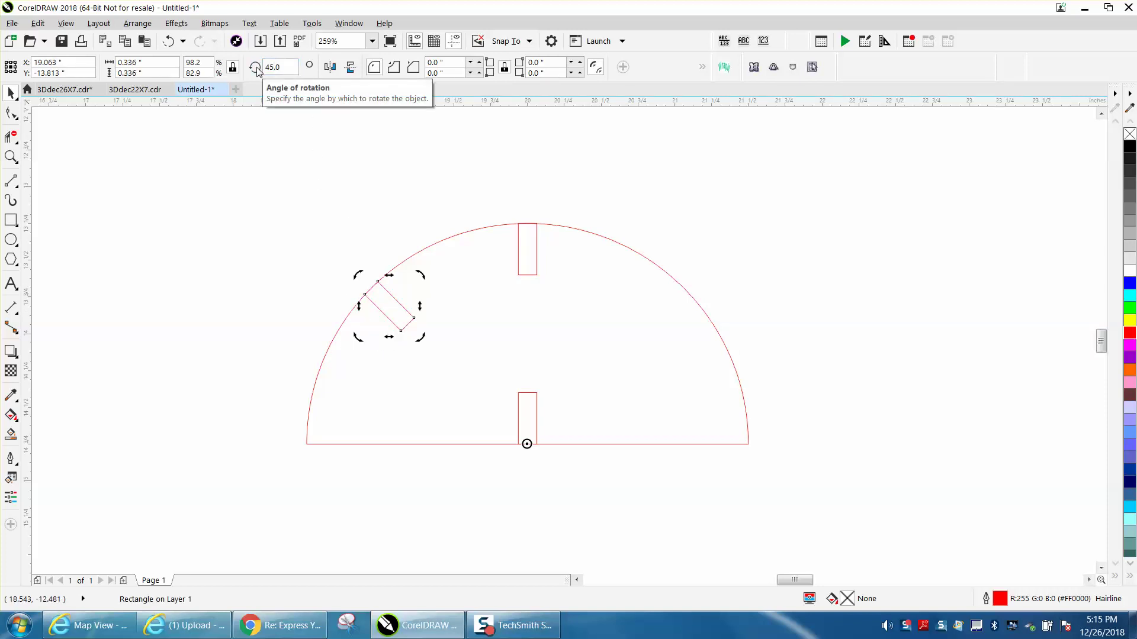
# - Duplicate the top slot in place and set the copy's rotation centre at the middle of the half circle's flat edge
pyautogui.click(537, 255)
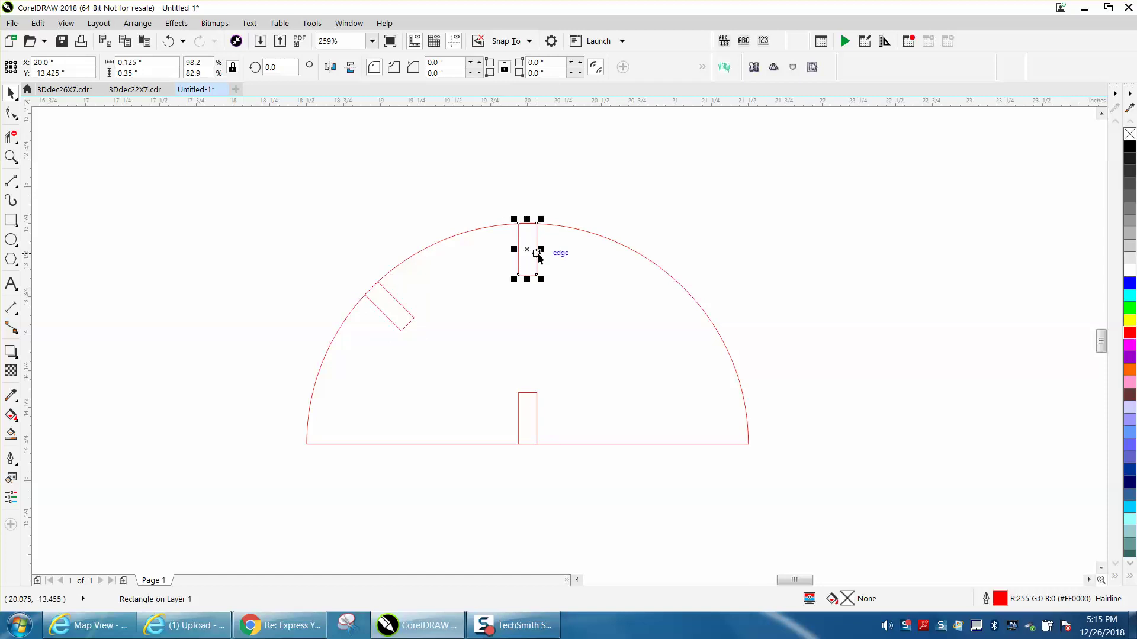
pyautogui.moveTo(533, 251); pyautogui.dragTo(648, 309)
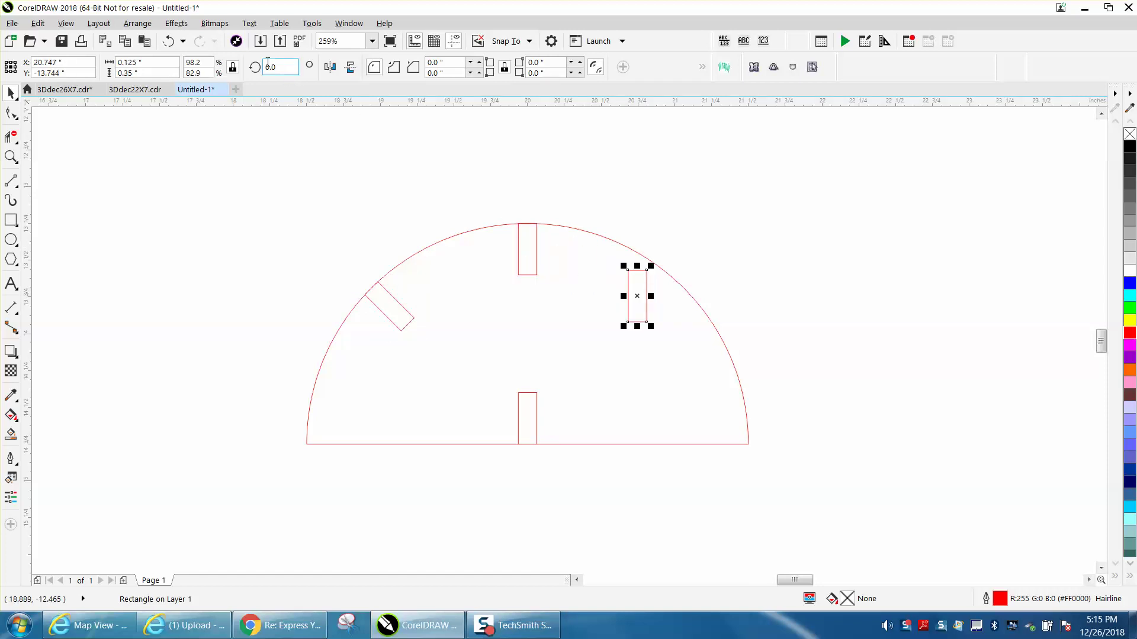
pyautogui.click(168, 41)
pyautogui.click(530, 249)
pyautogui.moveTo(527, 248)
pyautogui.mouseDown()
pyautogui.moveTo(537, 298)
pyautogui.moveTo(527, 444)
pyautogui.mouseUp()
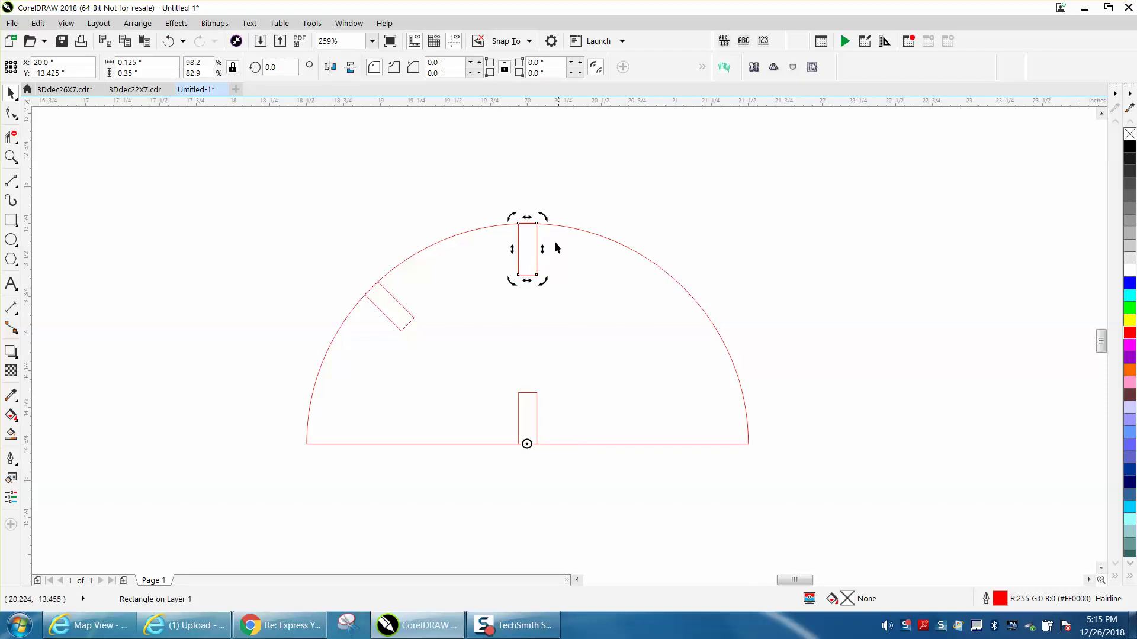
pyautogui.click(293, 65)
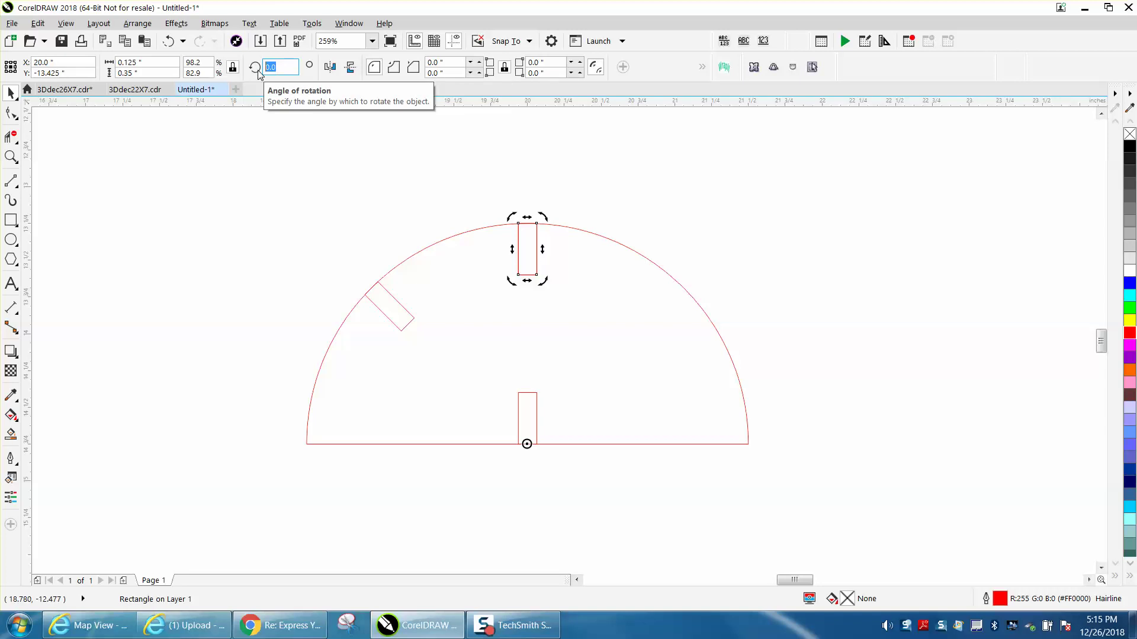
pyautogui.write('360-45')
pyautogui.press('Return')
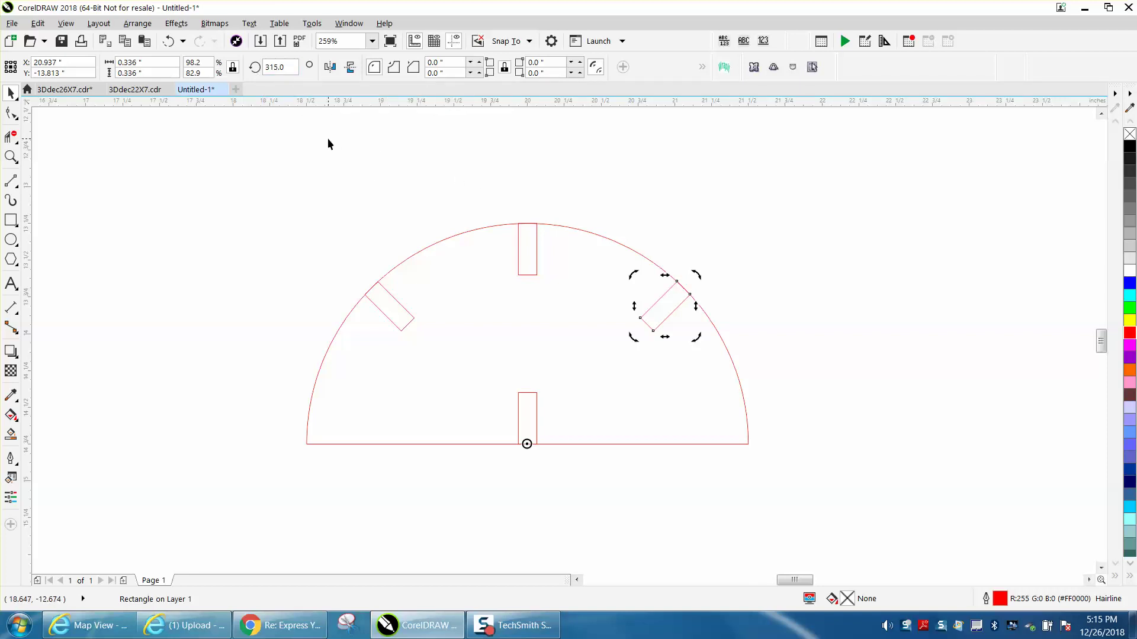
pyautogui.click(170, 40)
# - Rotate the top slot's copy clockwise along the arc by setting its rotation angle to 360-45 degrees
pyautogui.click(281, 67)
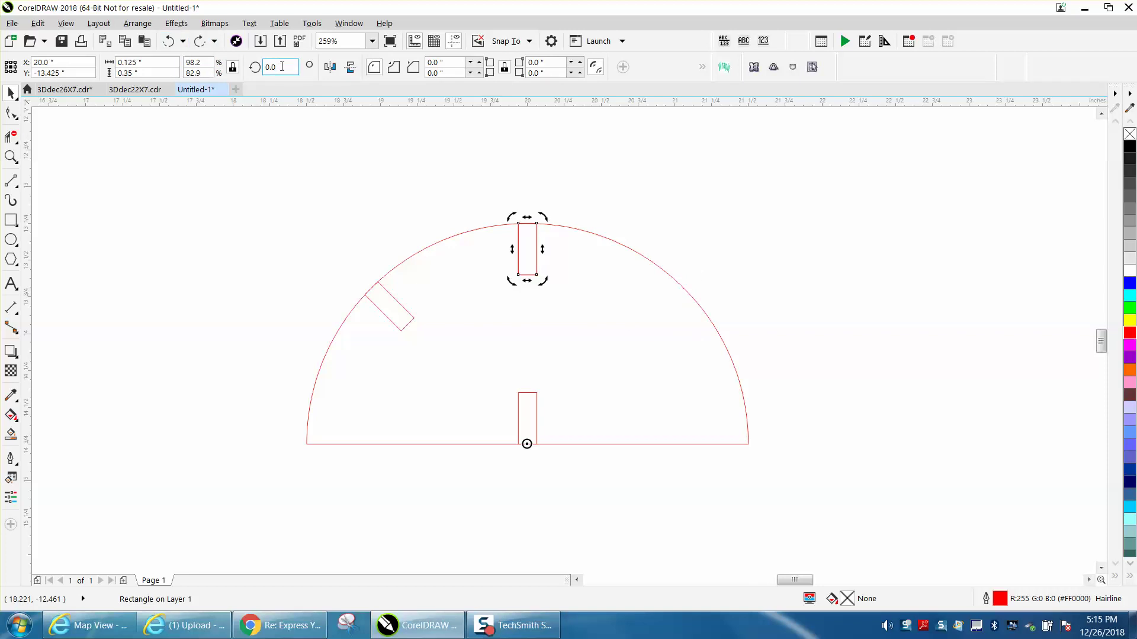
pyautogui.press('BackSpace')
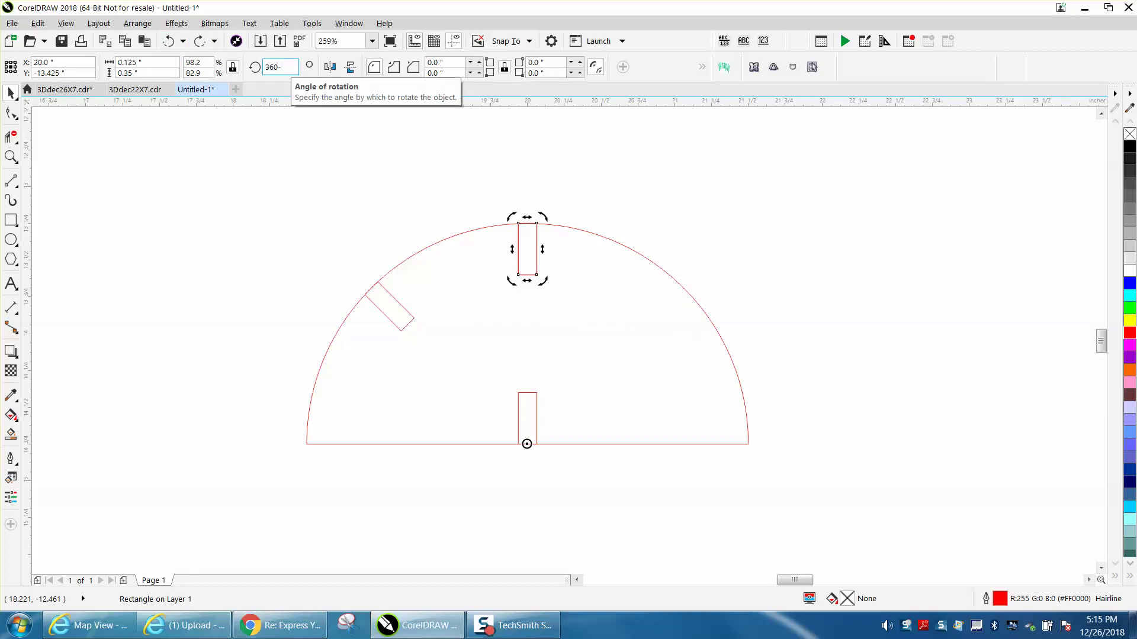
pyautogui.write('360-45')
pyautogui.press('Return')
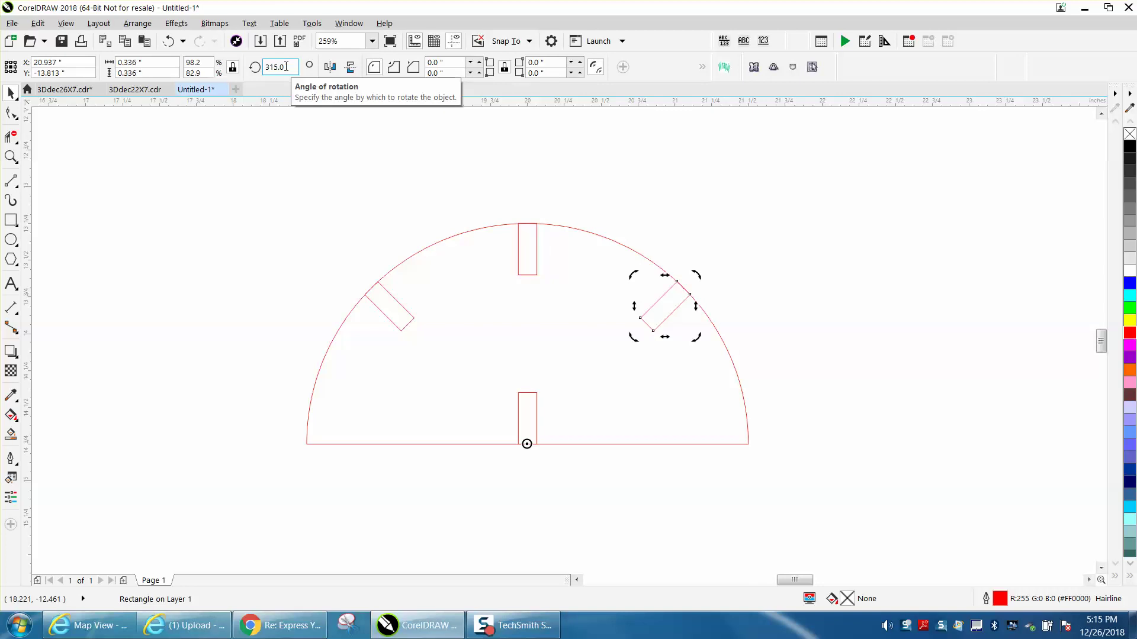
# - Subtract the four slots from the half circle so that they form a single notched outline
pyautogui.scroll(-3, 579, 171)
pyautogui.click(582, 198)
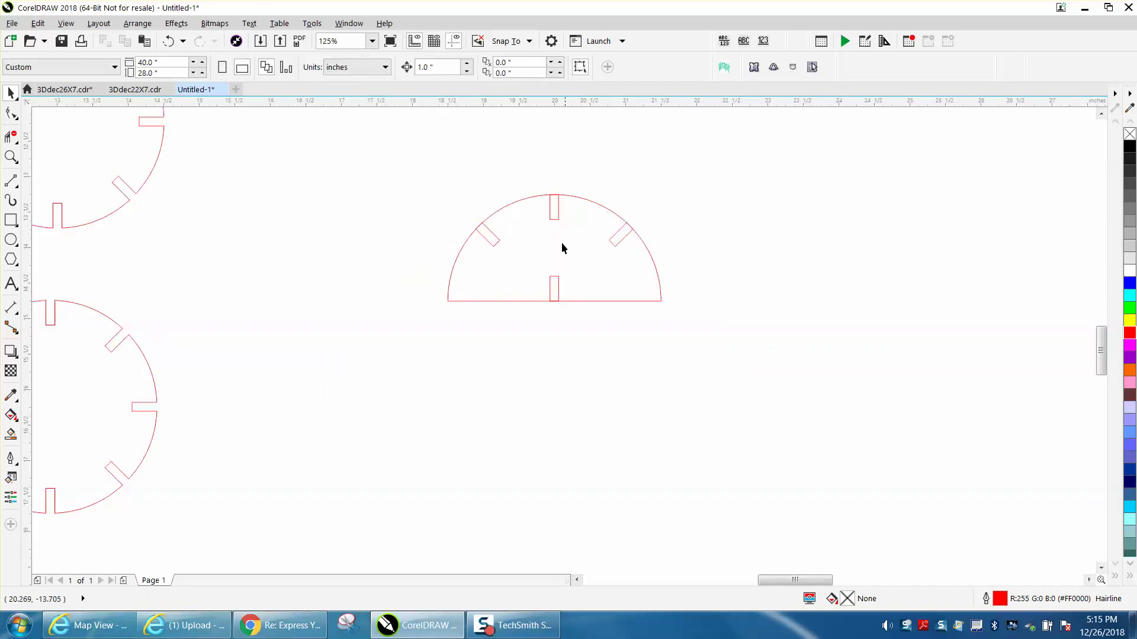
pyautogui.moveTo(424, 170); pyautogui.dragTo(729, 371)
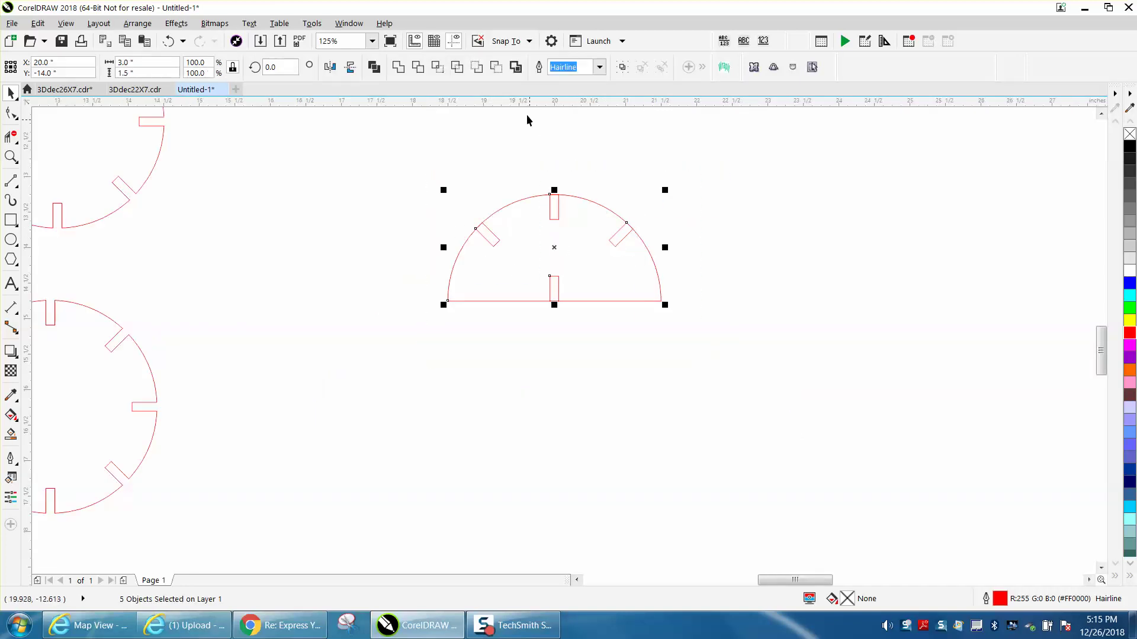
pyautogui.click(477, 67)
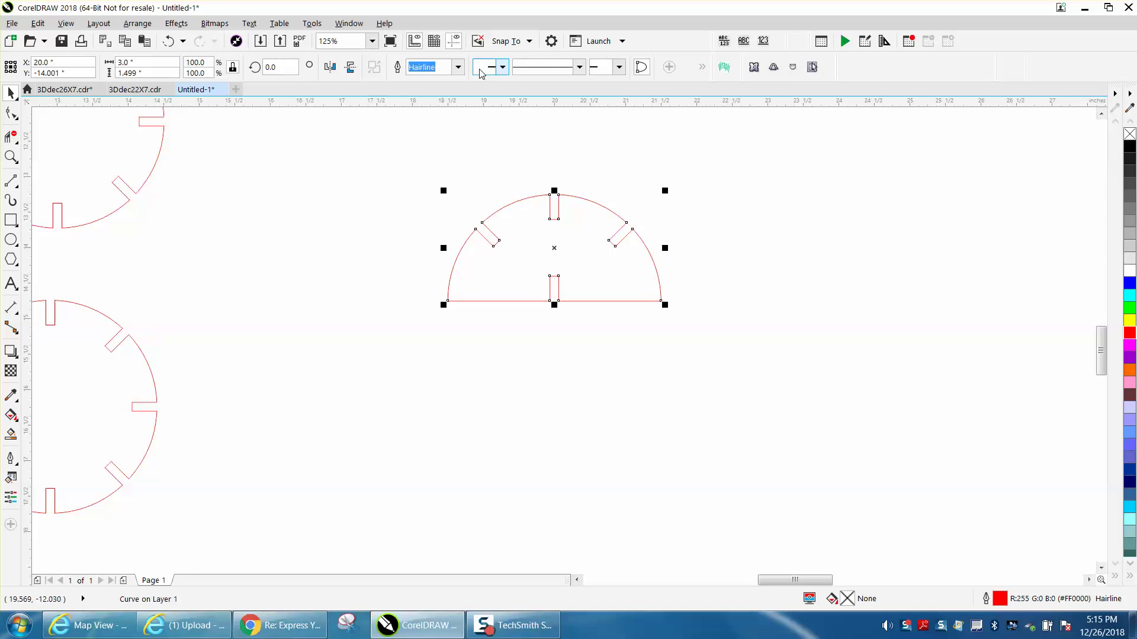
# - Move the slotted half circle beside the other half circle, below the rounded squares, at about X 8.0, Y -15.6 inches
pyautogui.scroll(-3, 666, 269)
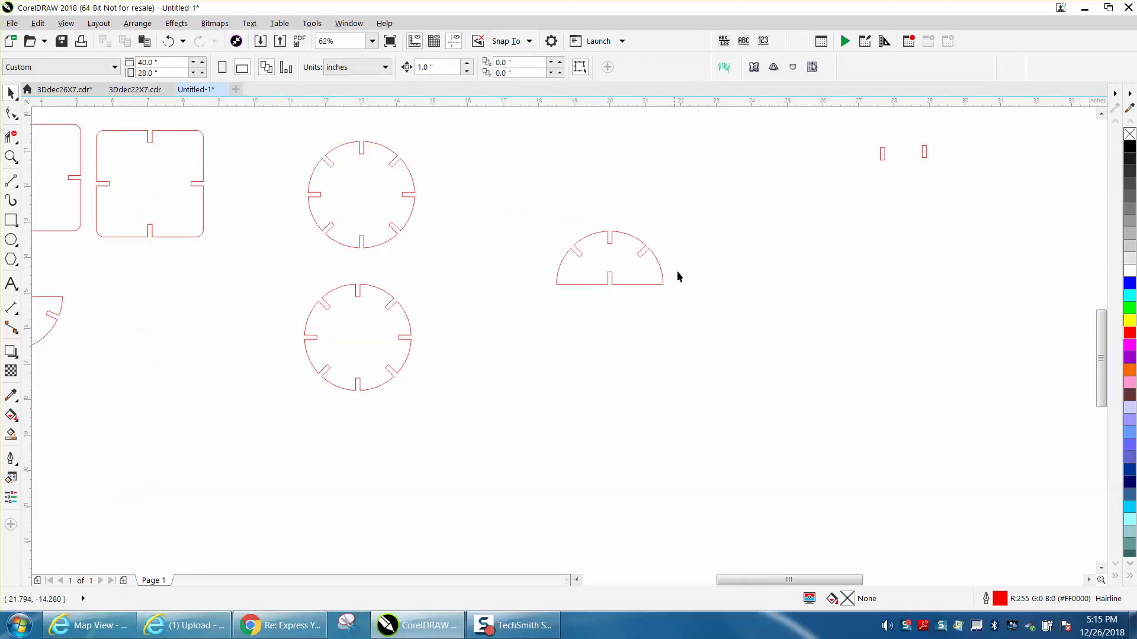
pyautogui.click(569, 260)
pyautogui.scroll(-5, 718, 302)
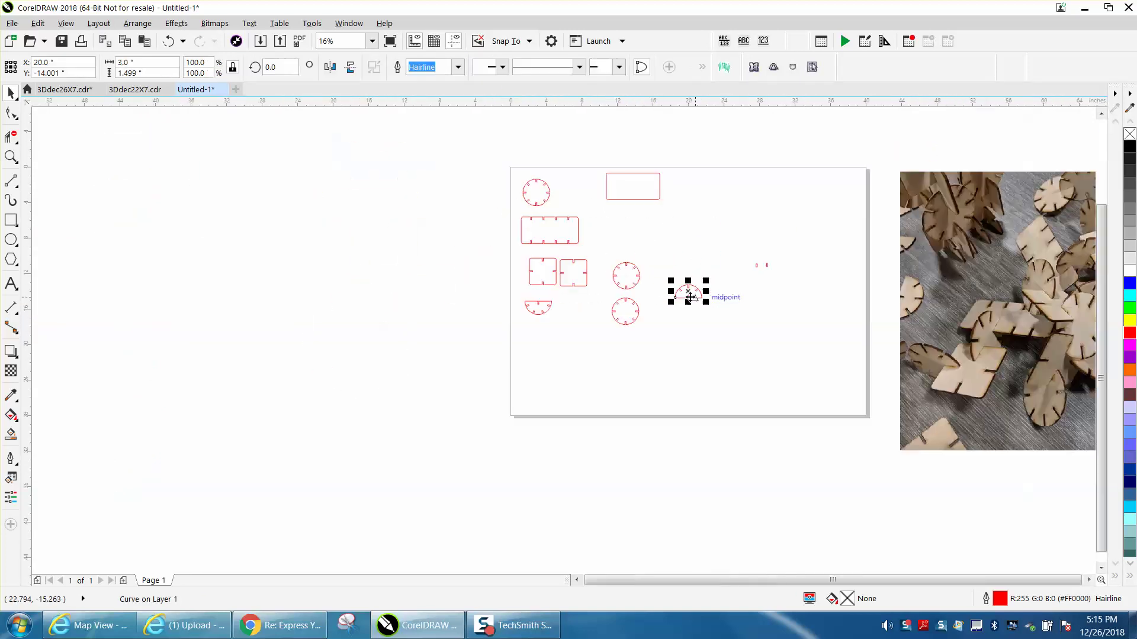
pyautogui.moveTo(686, 295); pyautogui.dragTo(565, 331)
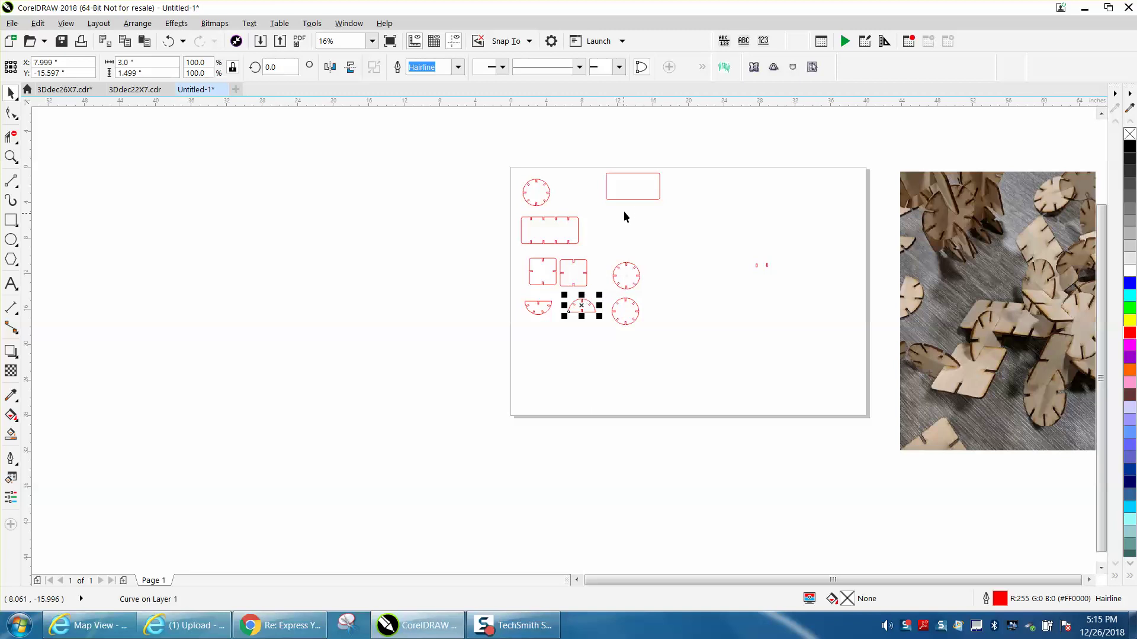
# - Centre the plain rounded rectangle on the page
pyautogui.click(627, 204)
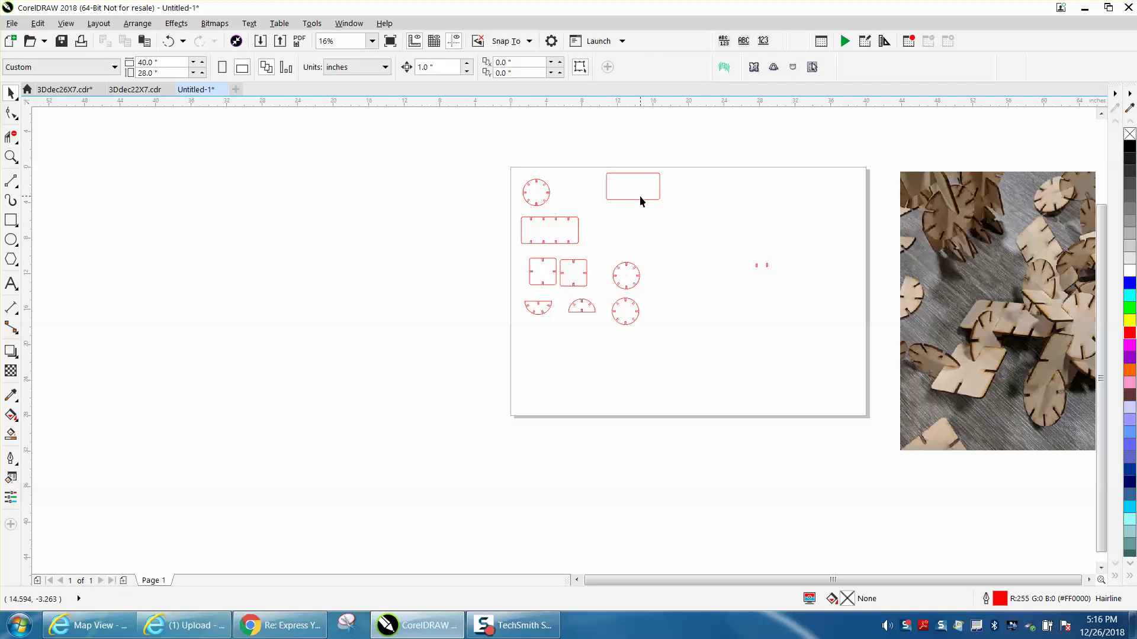
pyautogui.click(647, 198)
pyautogui.press('p')
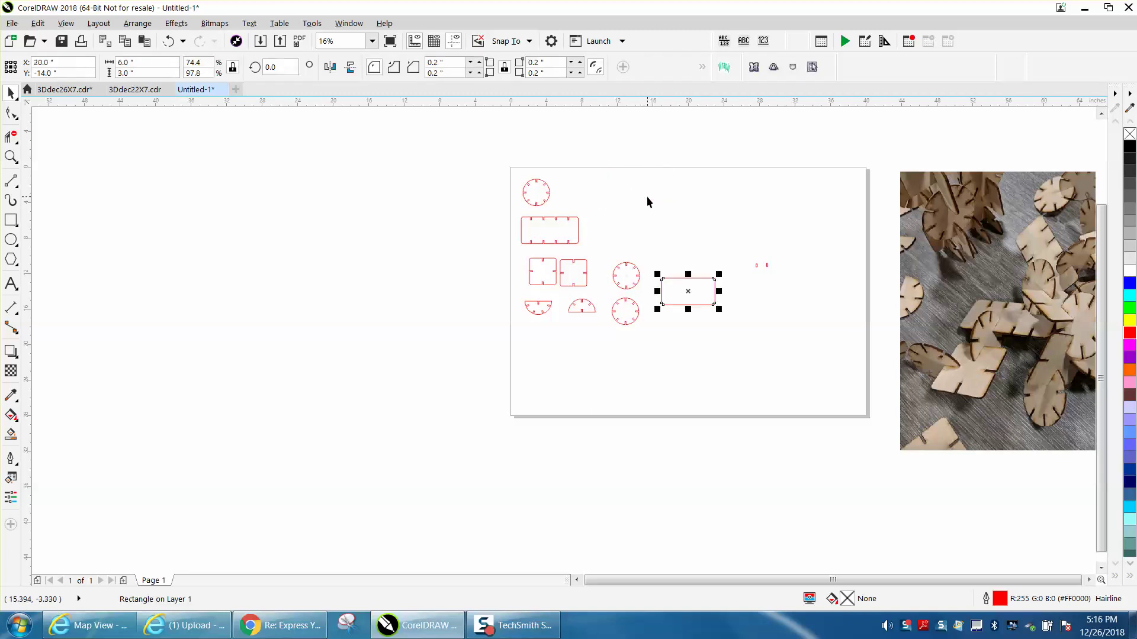
# - Centre one spare slot on the page and align it with the top edge of the rounded rectangle
pyautogui.click(11, 157)
pyautogui.moveTo(624, 237); pyautogui.dragTo(776, 348)
pyautogui.click(11, 93)
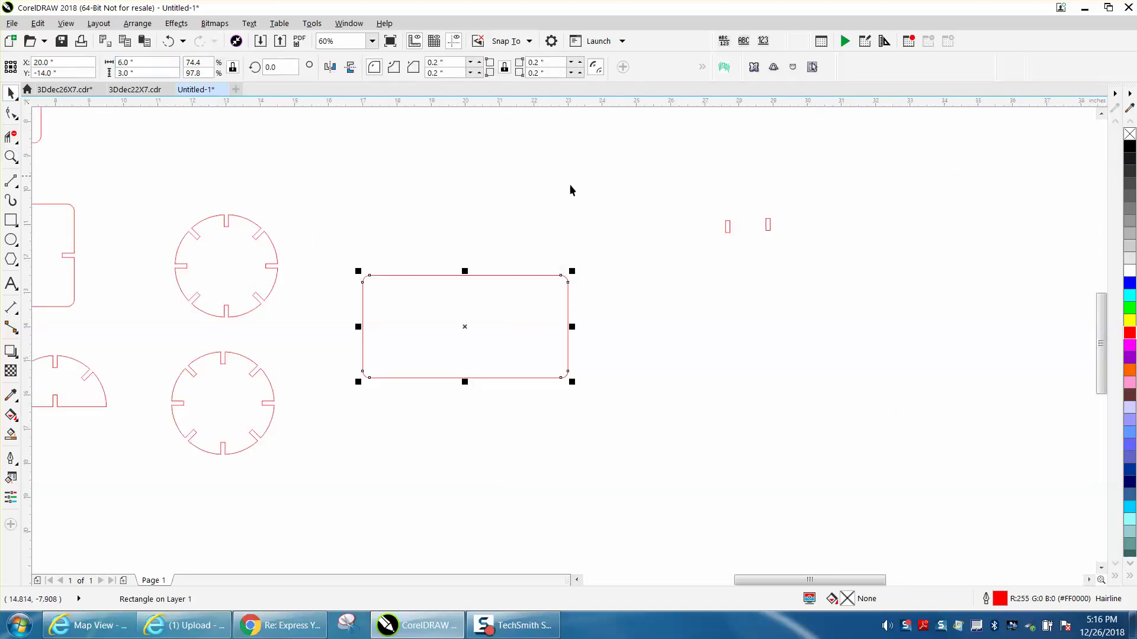
pyautogui.click(729, 230)
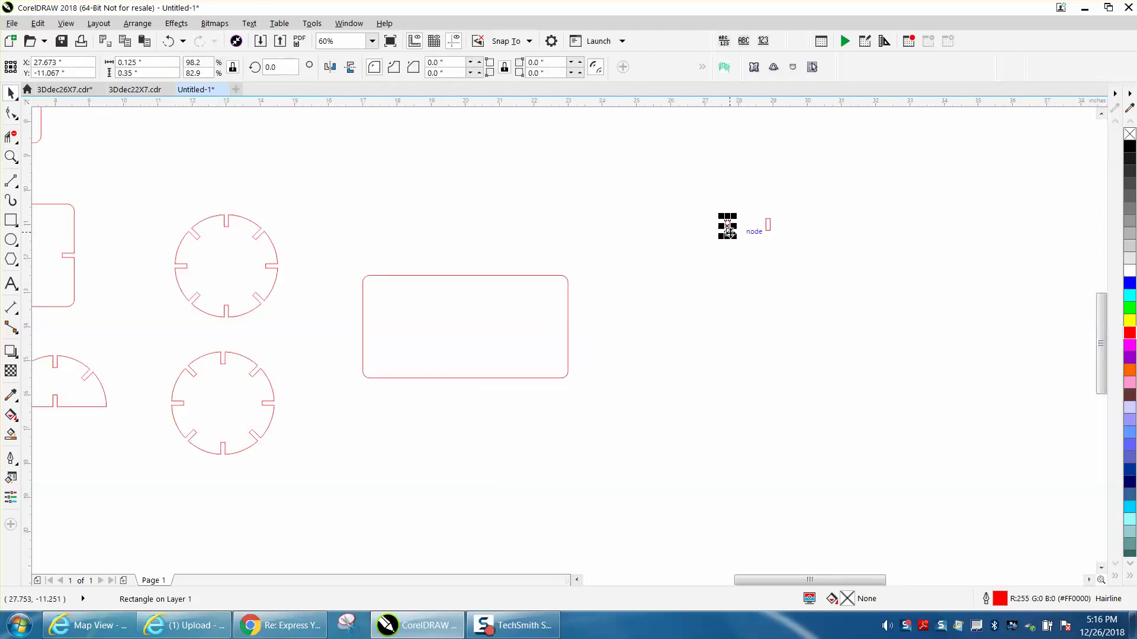
pyautogui.press('p')
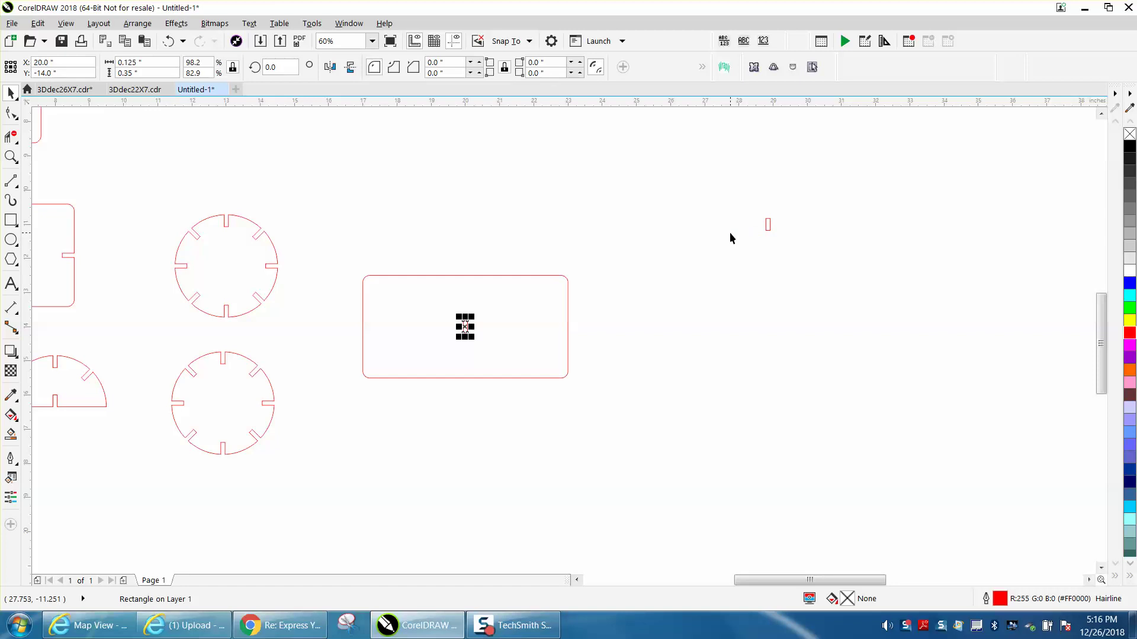
pyautogui.keyDown('shift'); pyautogui.click(539, 276); pyautogui.keyUp('shift')
pyautogui.press('t')
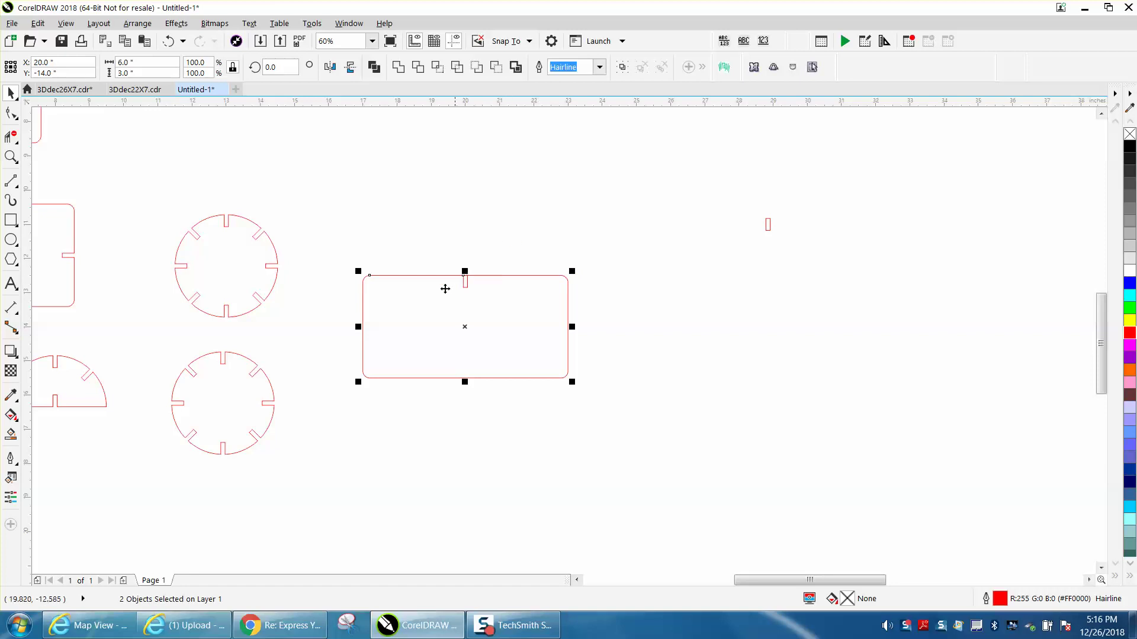
# - Try to dimension the distance from the slot's centre to the rounded rectangle's left edge, and discard the dimension
pyautogui.click(11, 157)
pyautogui.moveTo(300, 253); pyautogui.dragTo(550, 368)
pyautogui.click(16, 312)
pyautogui.click(62, 308)
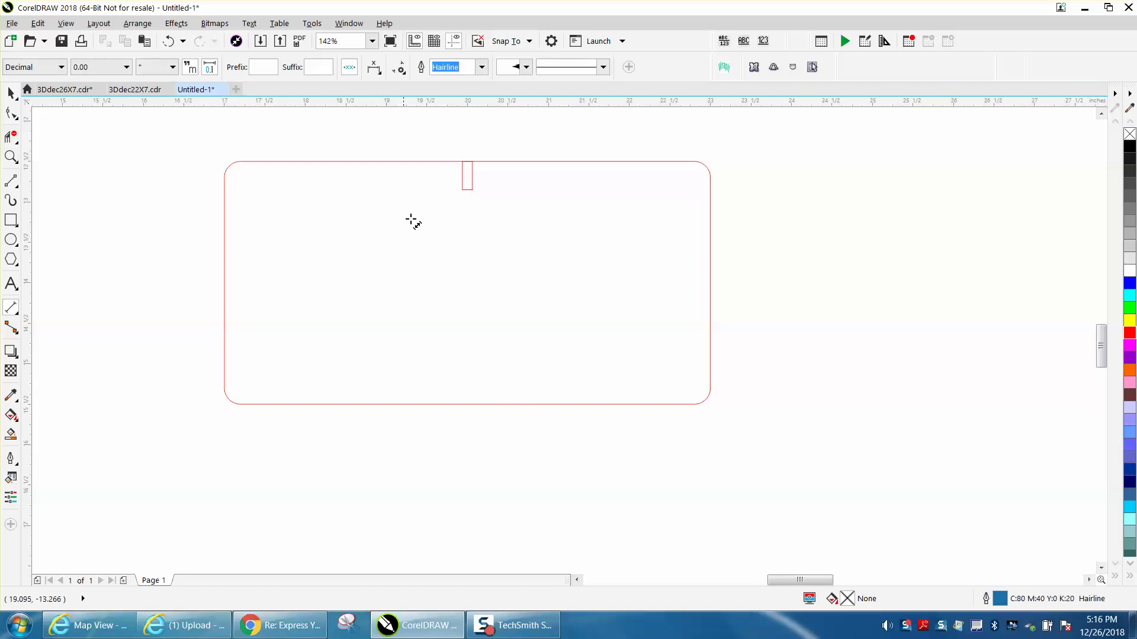
pyautogui.moveTo(467, 175); pyautogui.dragTo(225, 178)
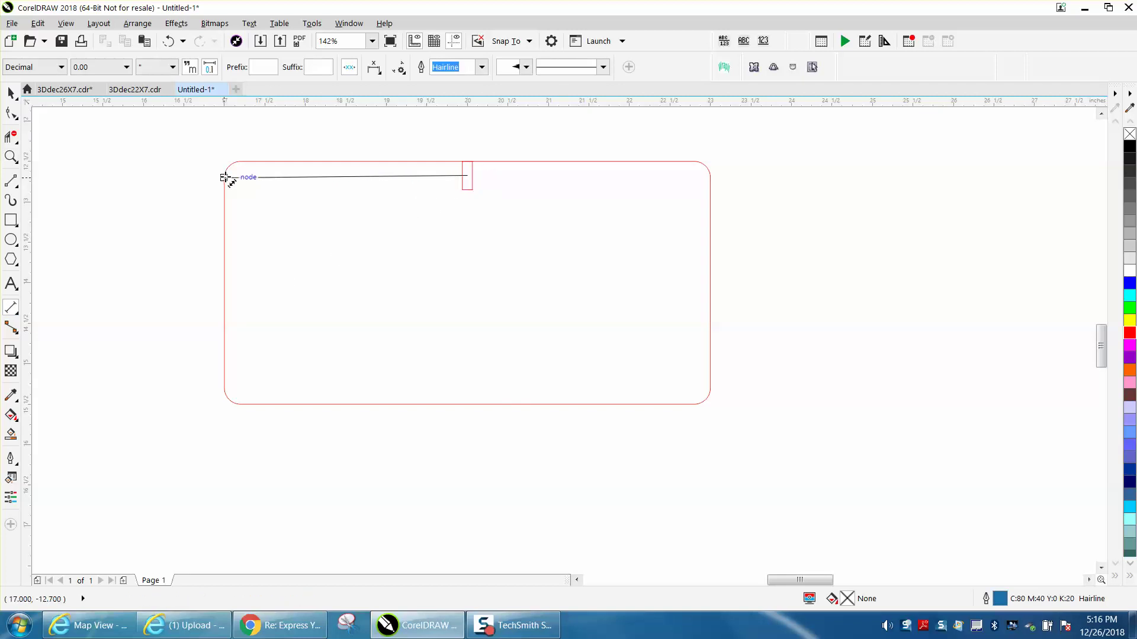
pyautogui.click(226, 178)
pyautogui.press('Delete')
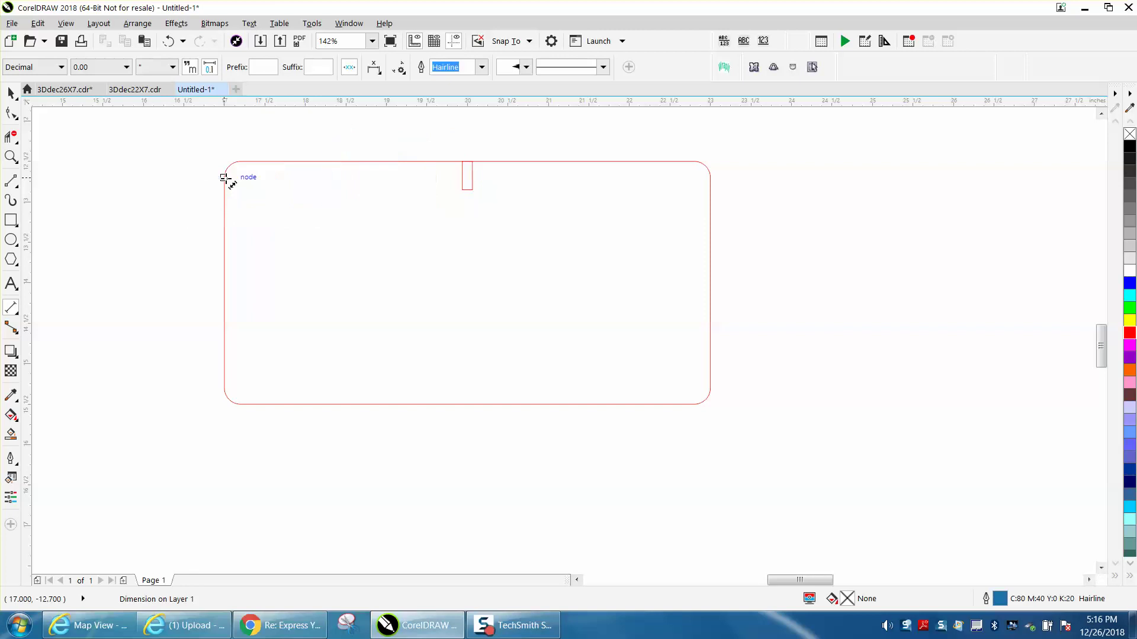
pyautogui.click(10, 93)
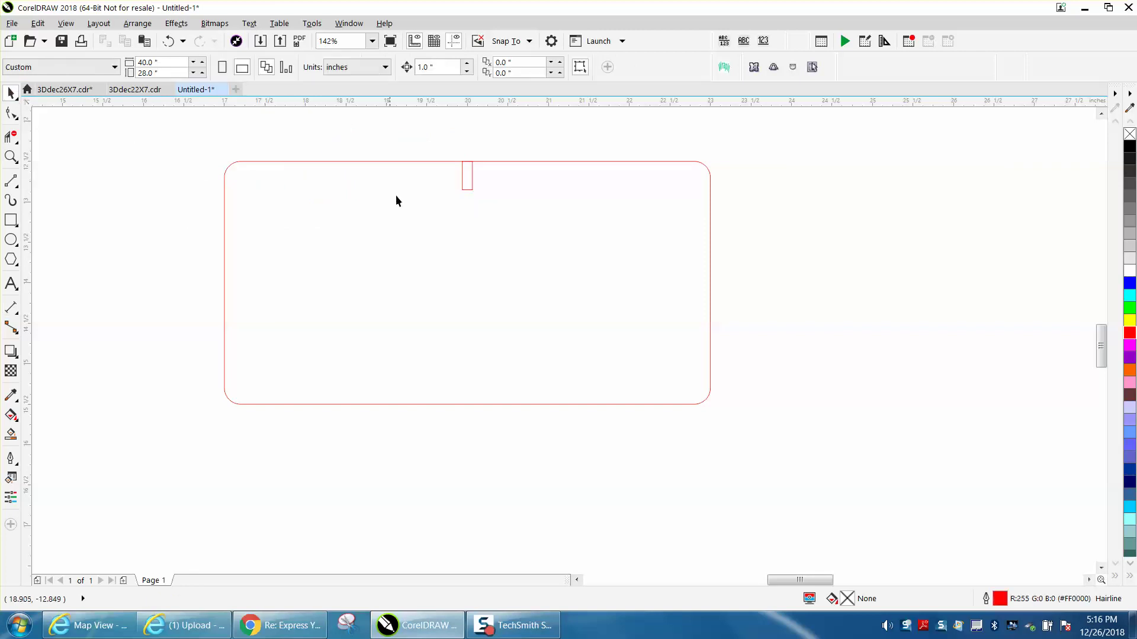
# - Duplicate the centre slot at 1-inch intervals along the rectangle's top edge, two copies on each side, at X 19, 18, 21 and 22 inches
pyautogui.click(467, 189)
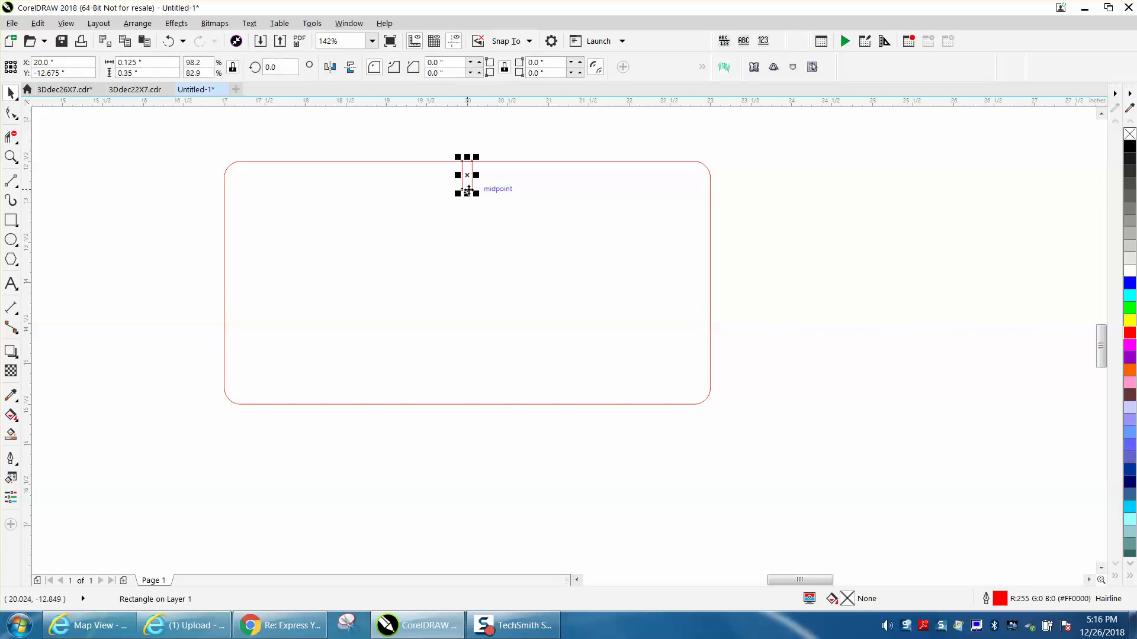
pyautogui.hotkey('ctrl', 'd')
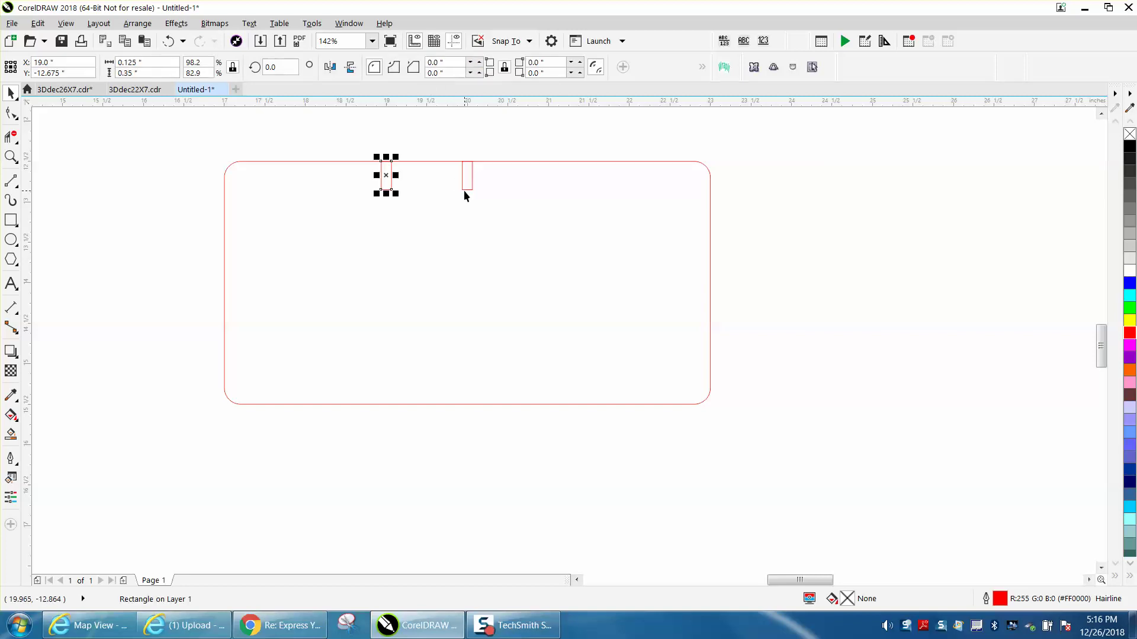
pyautogui.hotkey('ctrl', 'd')
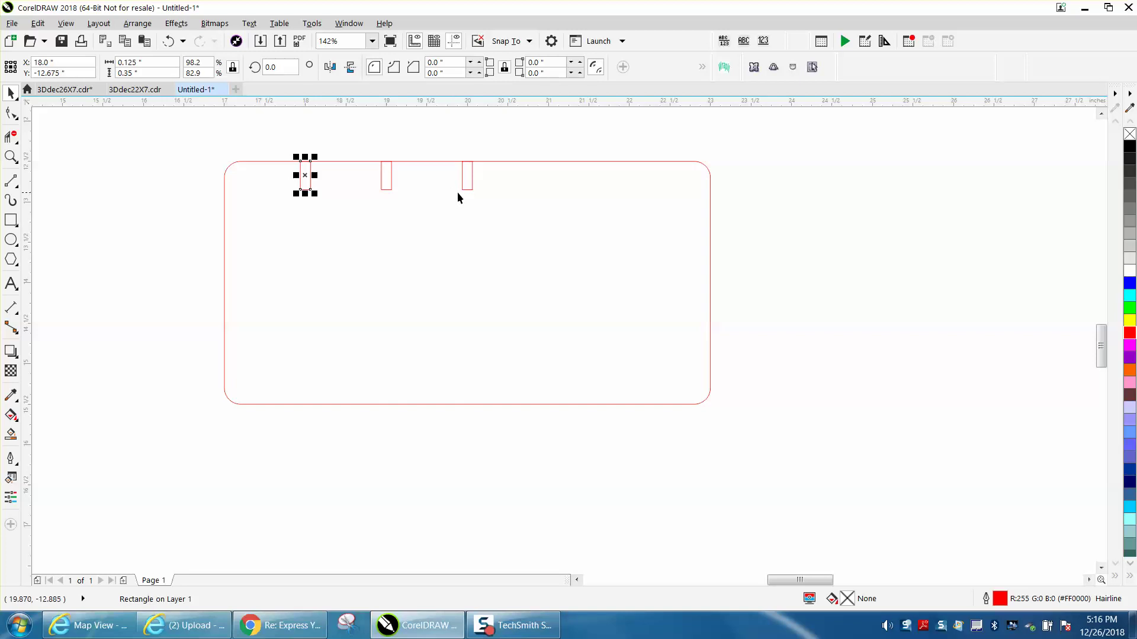
pyautogui.click(467, 189)
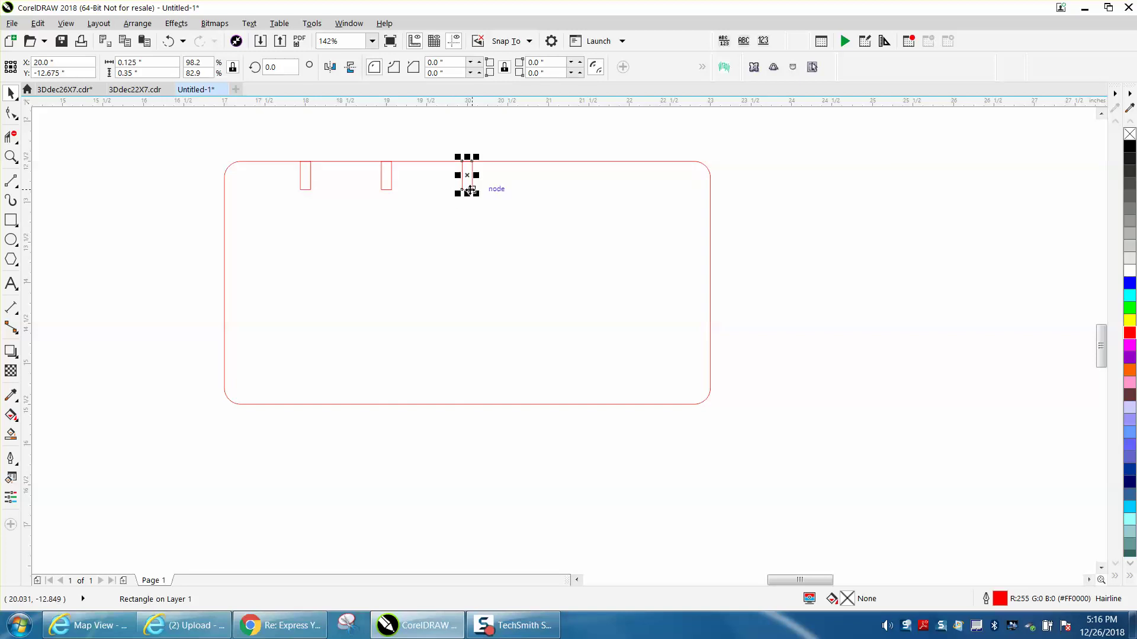
pyautogui.hotkey('ctrl', 'd')
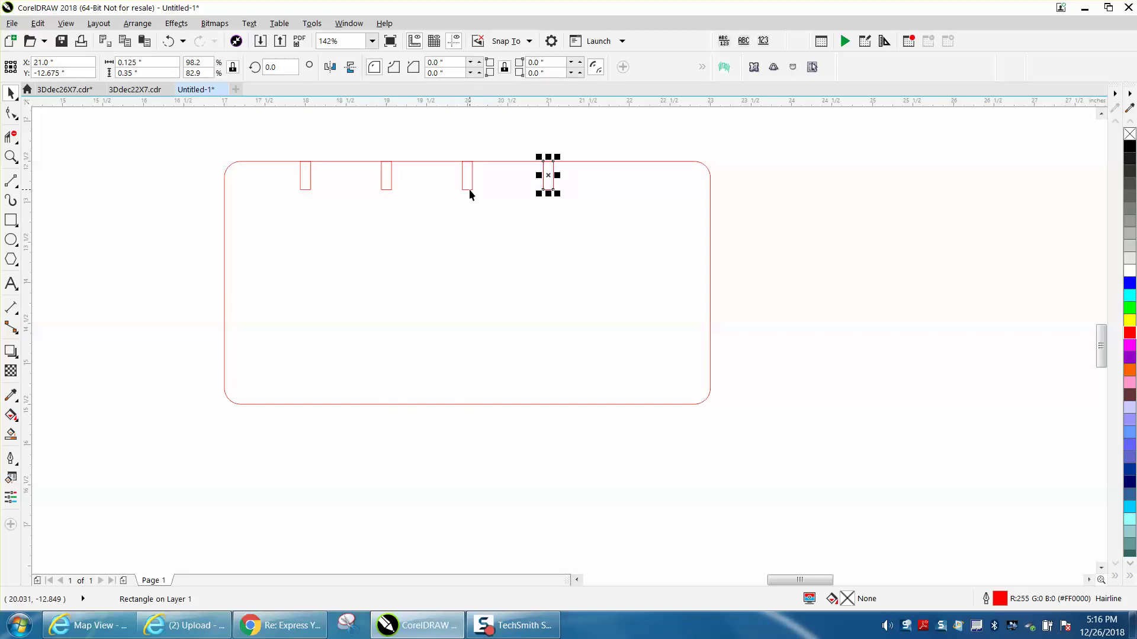
pyautogui.hotkey('ctrl', 'd')
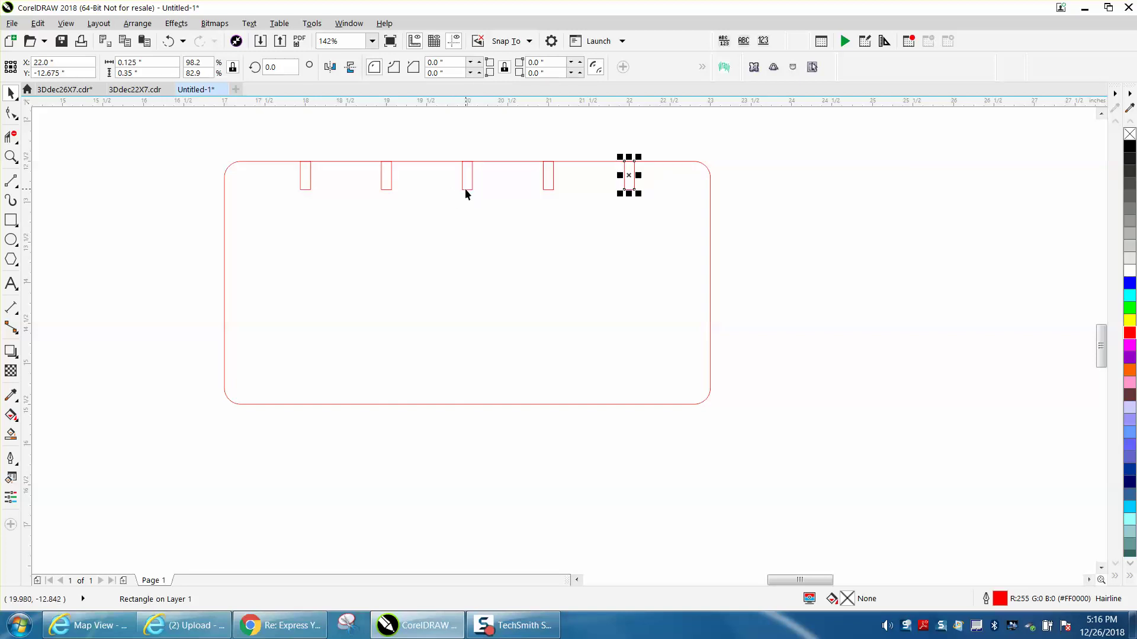
# - Delete the centre slot on the rounded rectangle's top edge
pyautogui.click(485, 111)
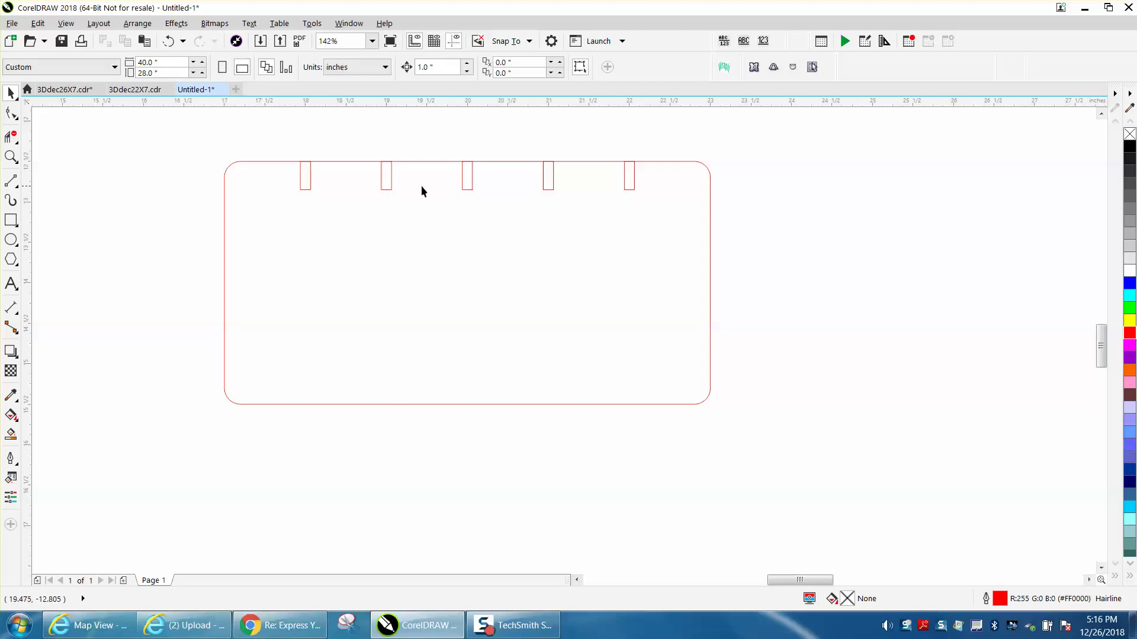
pyautogui.click(463, 188)
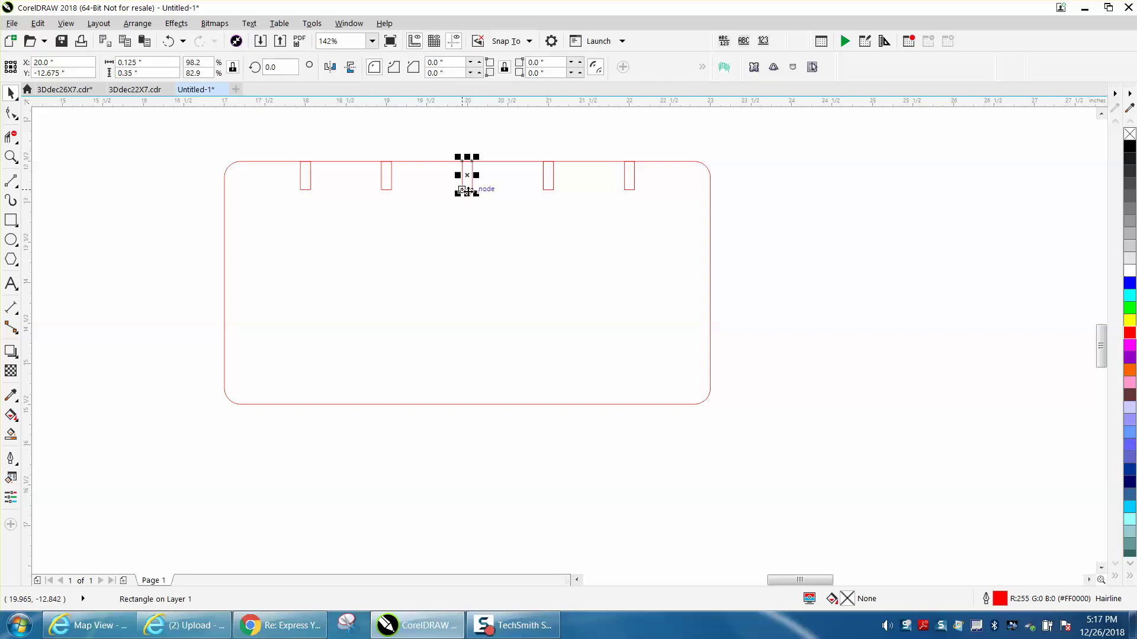
pyautogui.press('Delete')
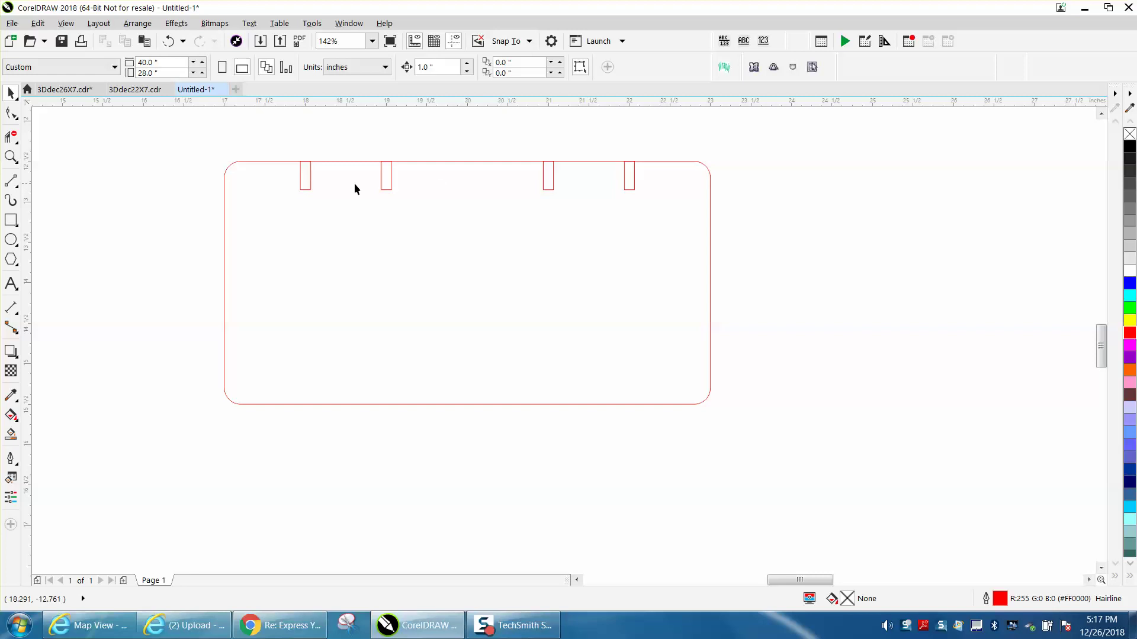
# - Distribute the four slots on the rounded rectangle's top edge evenly by their horizontal centres
pyautogui.moveTo(278, 141); pyautogui.dragTo(661, 233)
pyautogui.scroll(1, 565, 342)
pyautogui.click(138, 23)
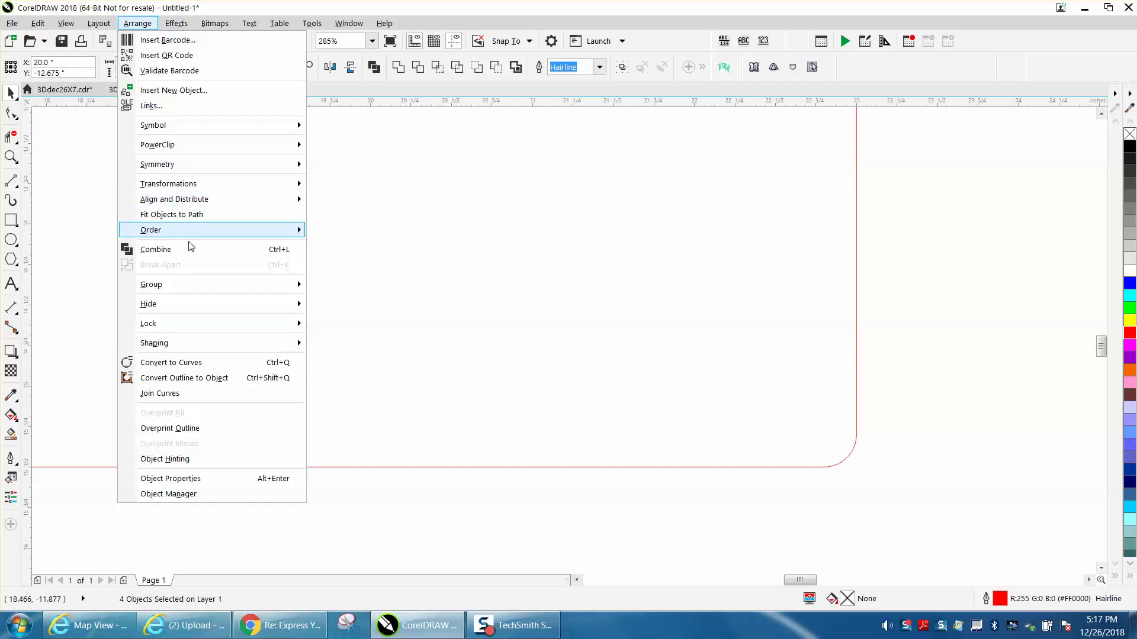
pyautogui.moveTo(185, 202)
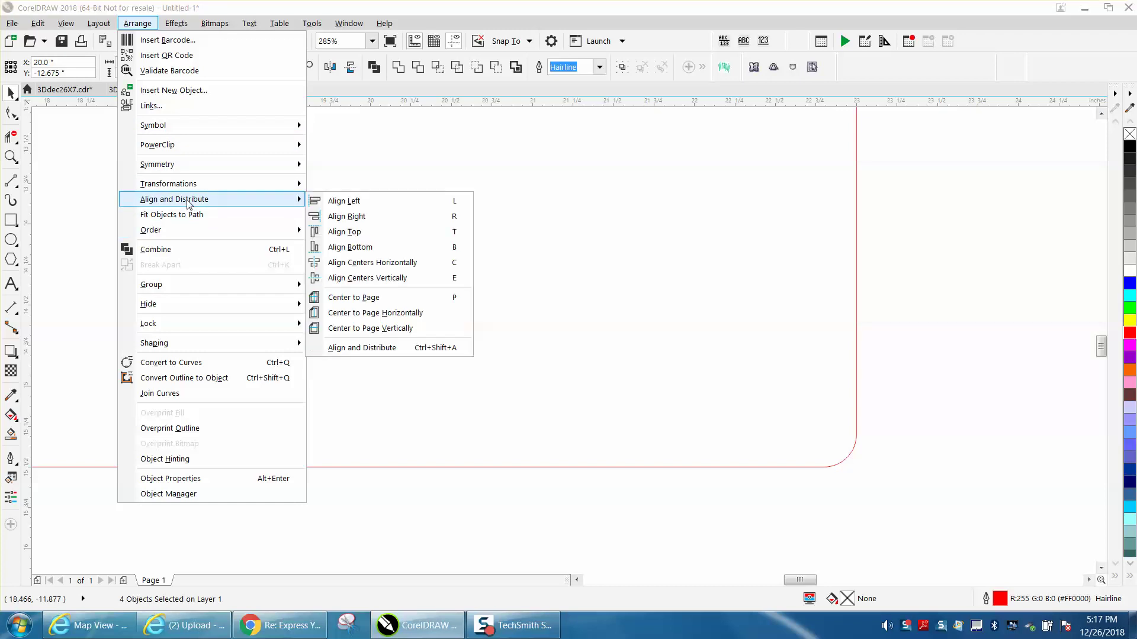
pyautogui.click(348, 348)
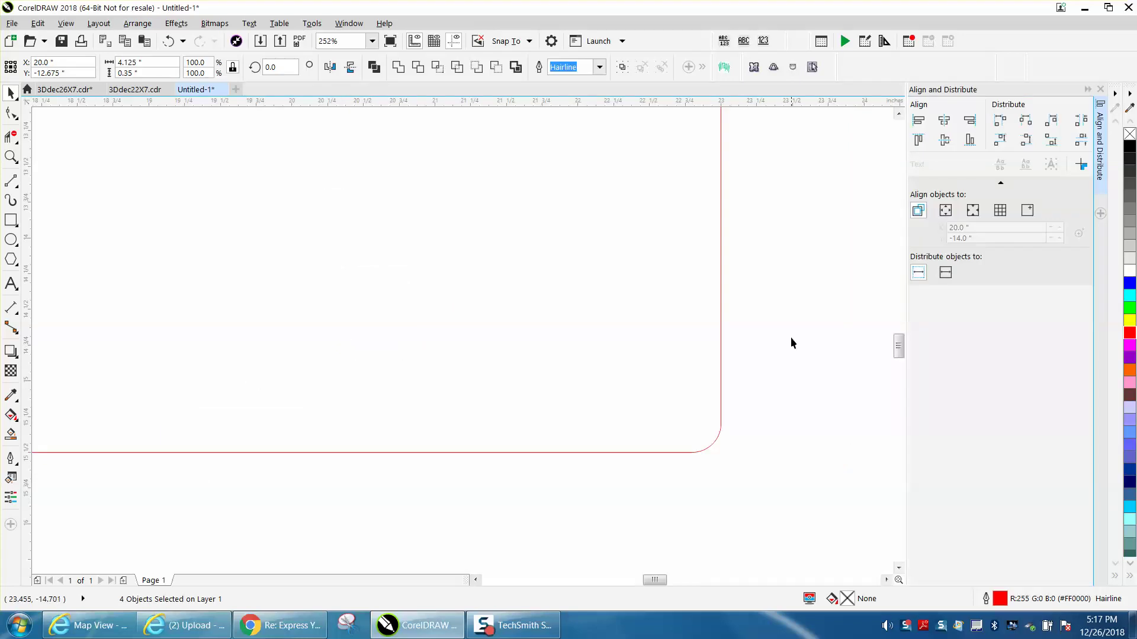
pyautogui.click(1028, 122)
pyautogui.scroll(-5, 654, 248)
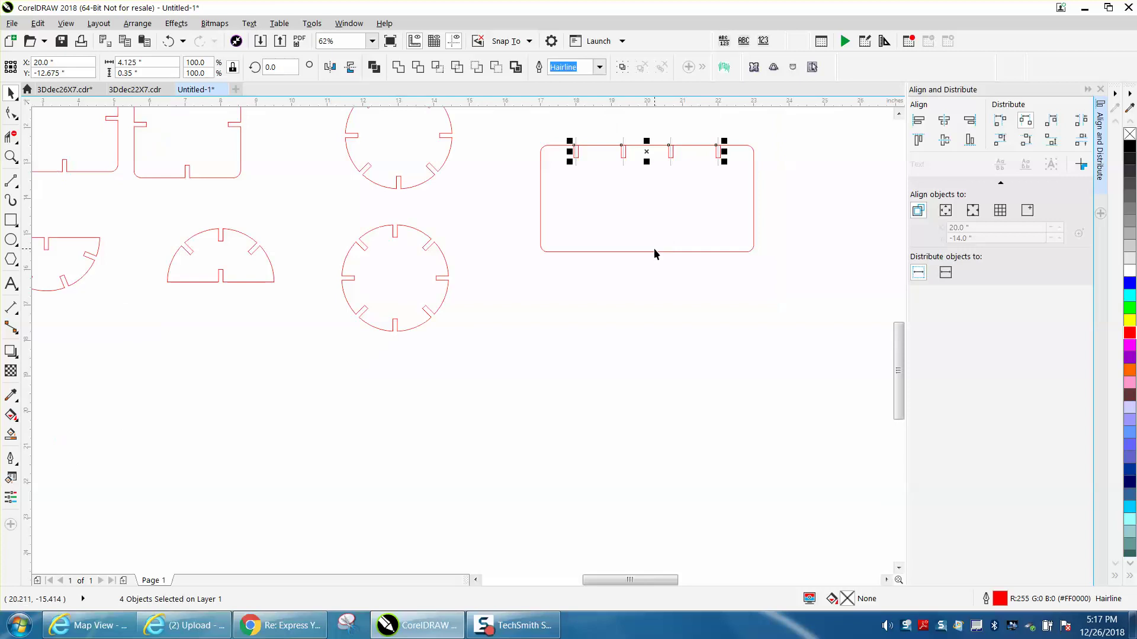
pyautogui.click(539, 267)
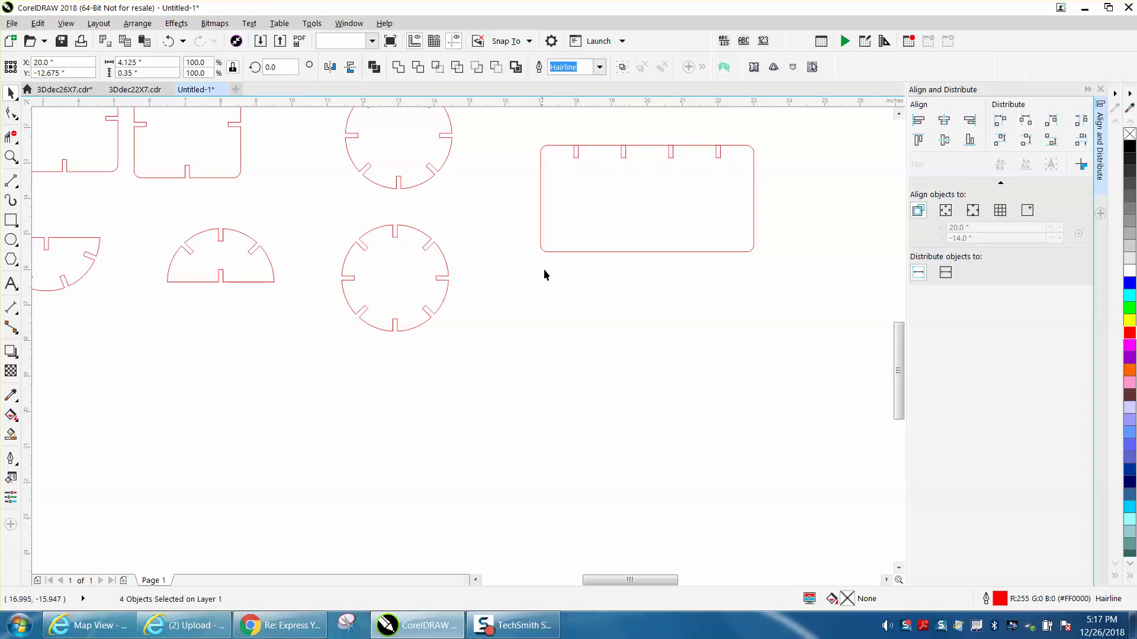
# - Mirror a copy of the rounded rectangle and its four slots vertically in place, putting matching slots on the bottom edge
pyautogui.click(11, 157)
pyautogui.moveTo(507, 127); pyautogui.dragTo(811, 293)
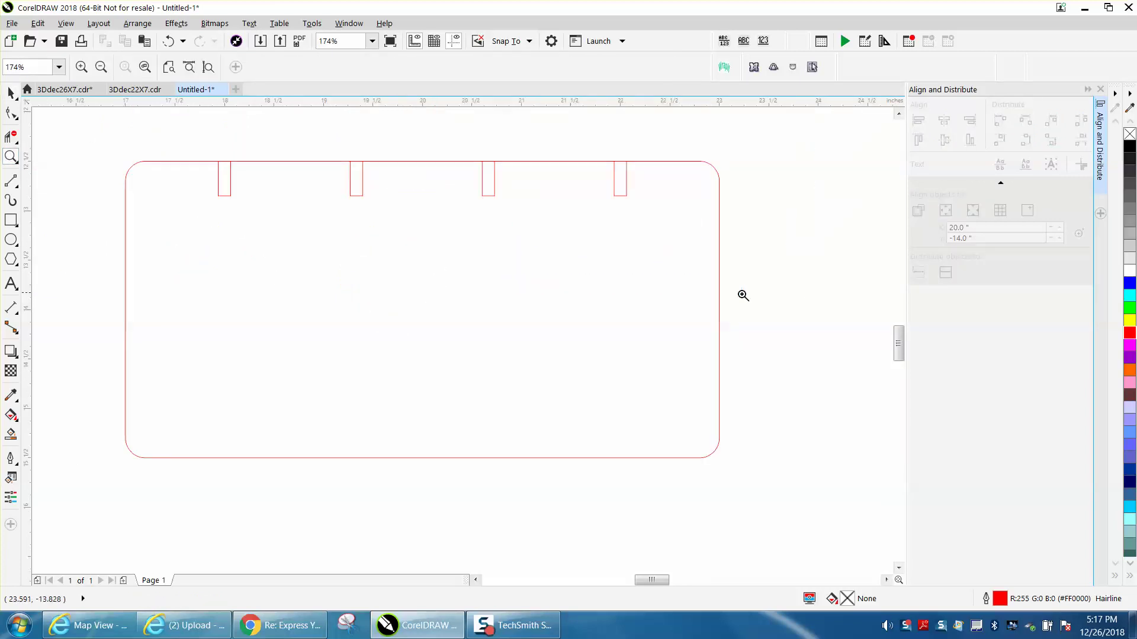
pyautogui.click(11, 92)
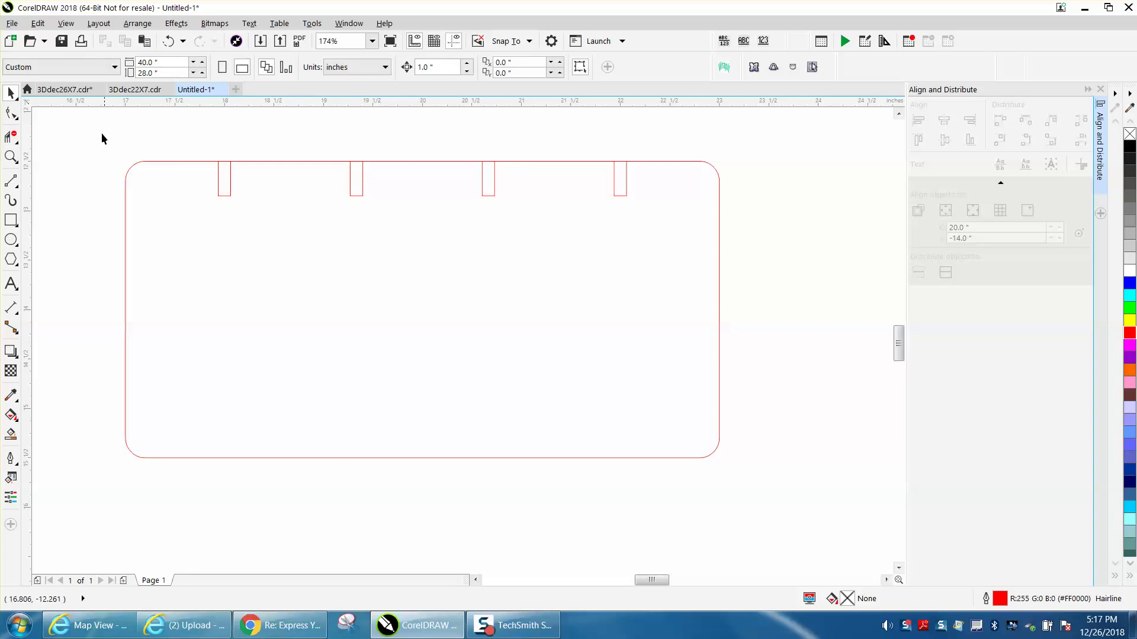
pyautogui.moveTo(105, 172); pyautogui.dragTo(697, 472)
pyautogui.moveTo(792, 487); pyautogui.dragTo(786, 489)
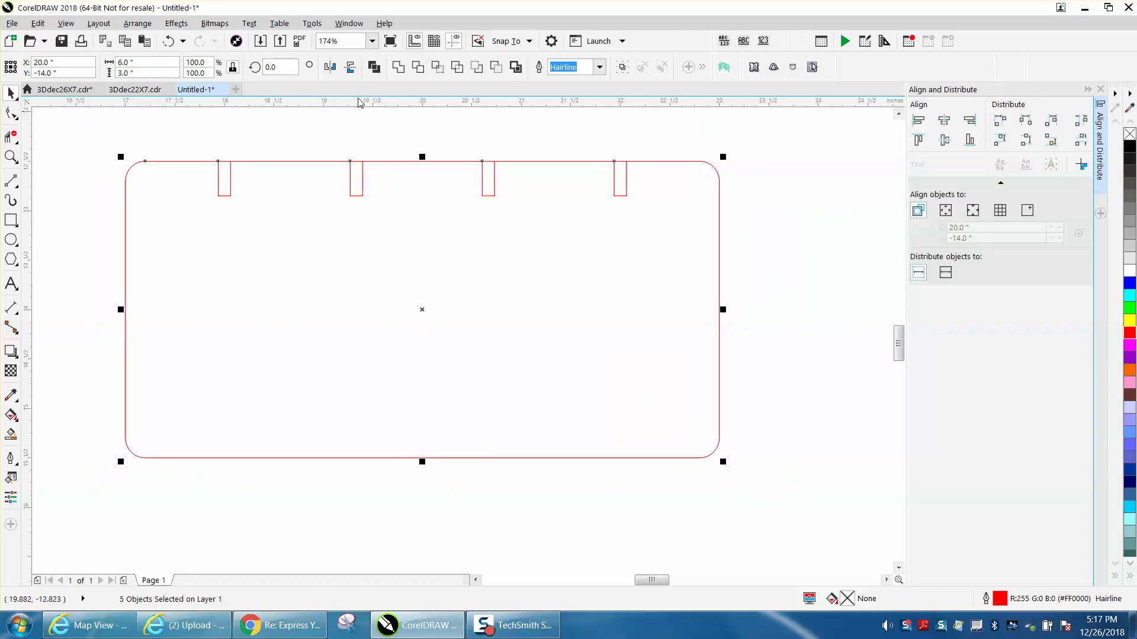
pyautogui.click(350, 67)
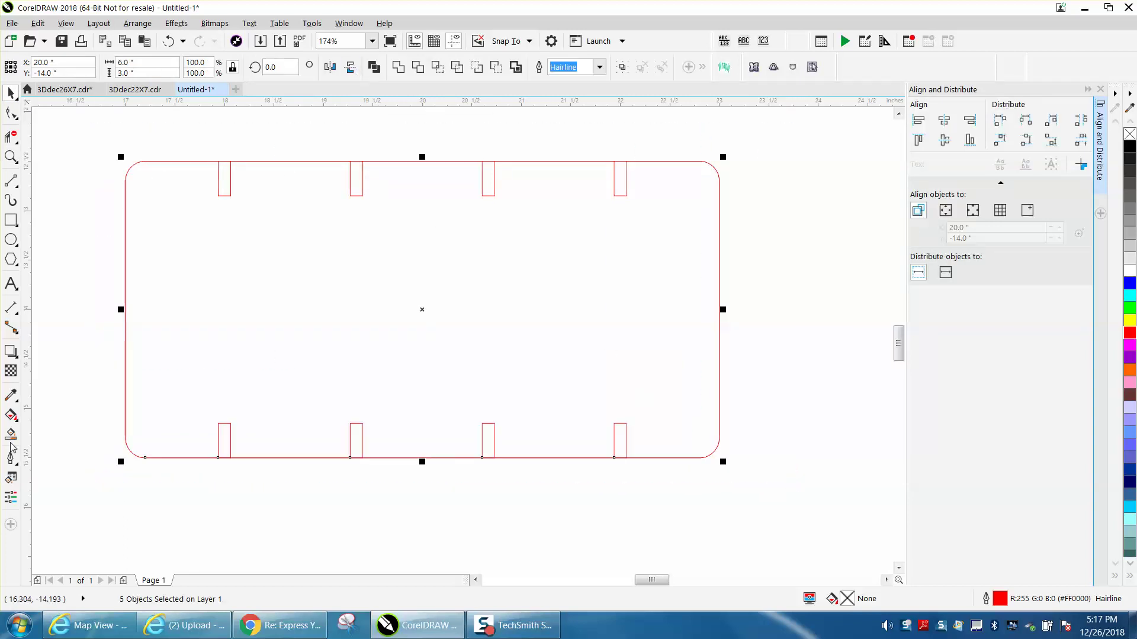
# - Create a single slotted shape from the rectangle's interior with Smart Fill and move it clear above the original
pyautogui.click(10, 434)
pyautogui.click(251, 342)
pyautogui.scroll(-5, 294, 342)
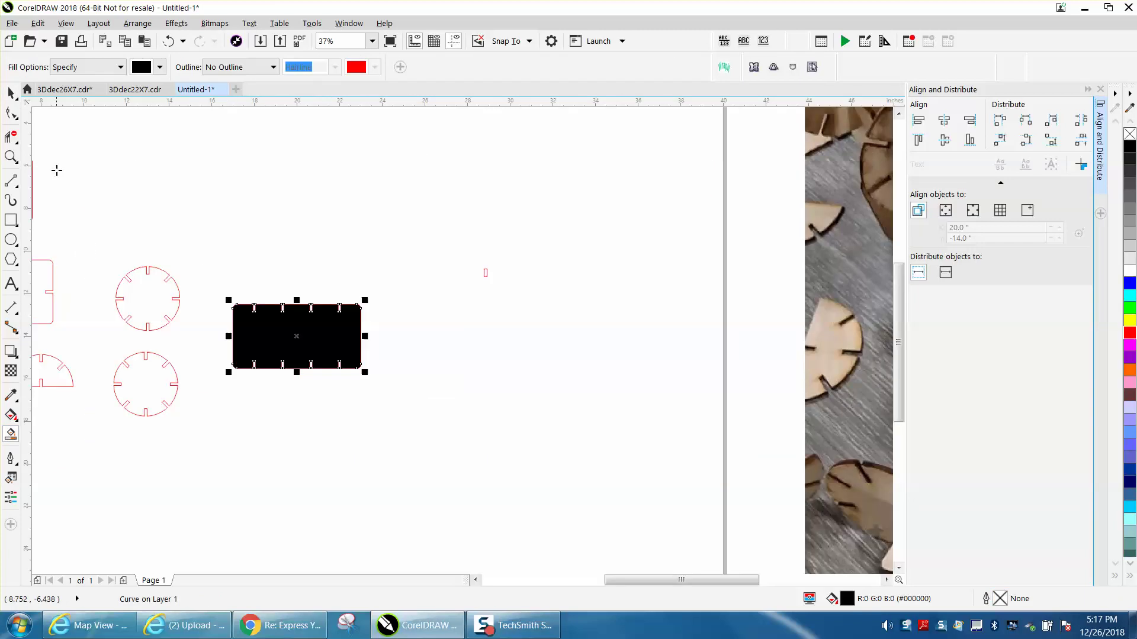
pyautogui.click(11, 93)
pyautogui.moveTo(301, 331); pyautogui.dragTo(243, 232)
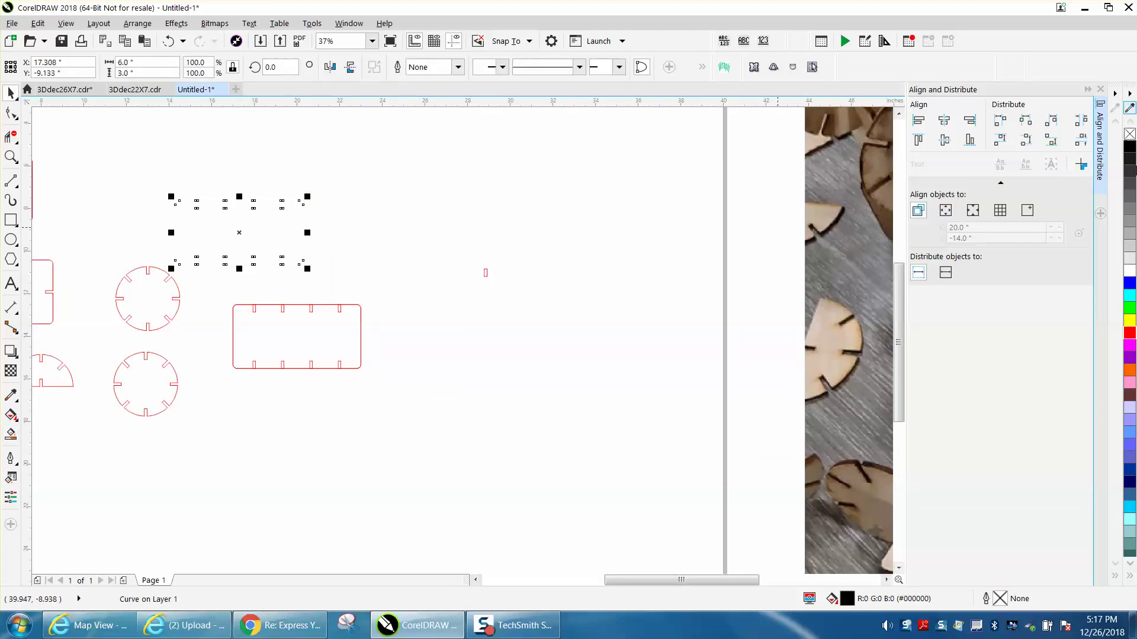
# - Remove the fill from the new slotted rectangle and give it a red outline
pyautogui.click(1129, 134)
pyautogui.rightClick(1130, 334)
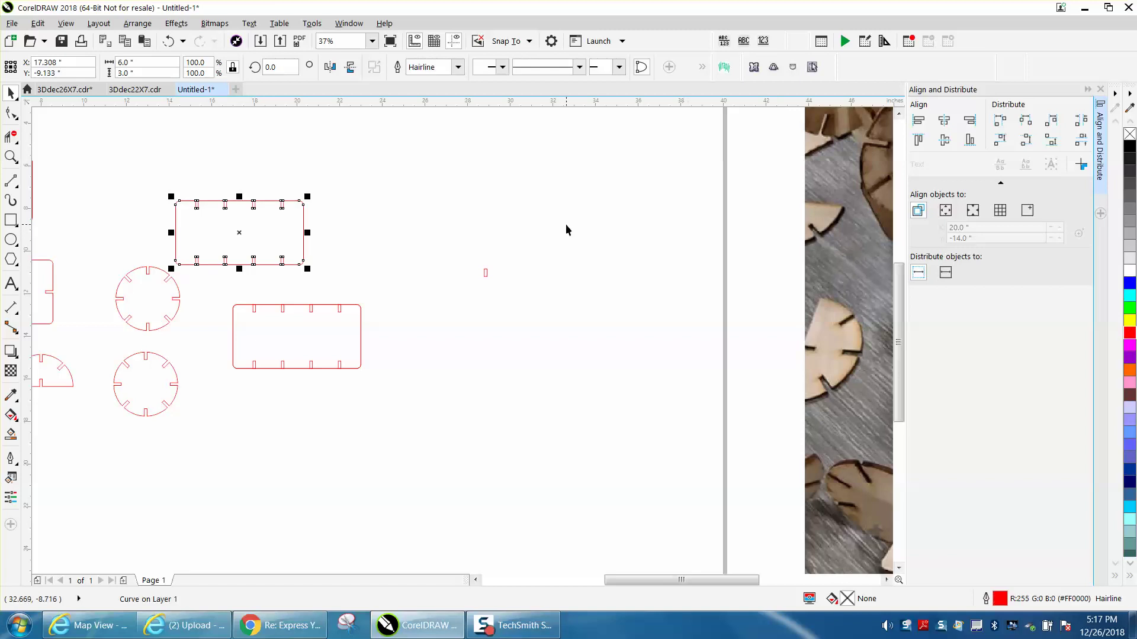
# - Delete the original rounded rectangles and their loose slots, keeping the new one-piece slotted rectangle
pyautogui.scroll(-2, 567, 225)
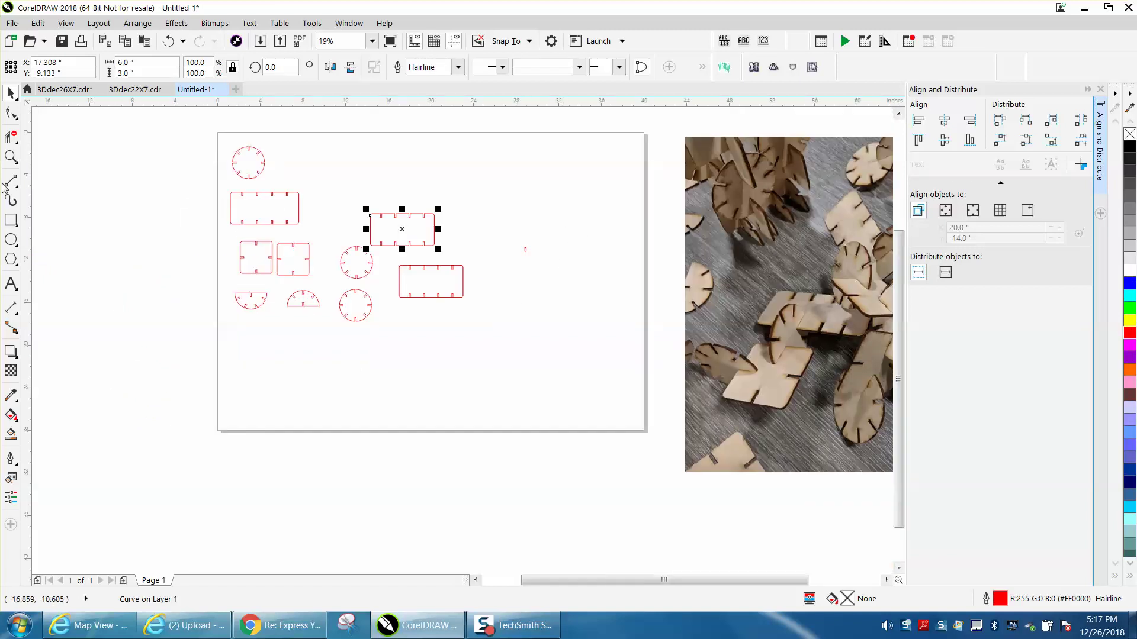
pyautogui.click(10, 157)
pyautogui.moveTo(327, 210); pyautogui.dragTo(557, 352)
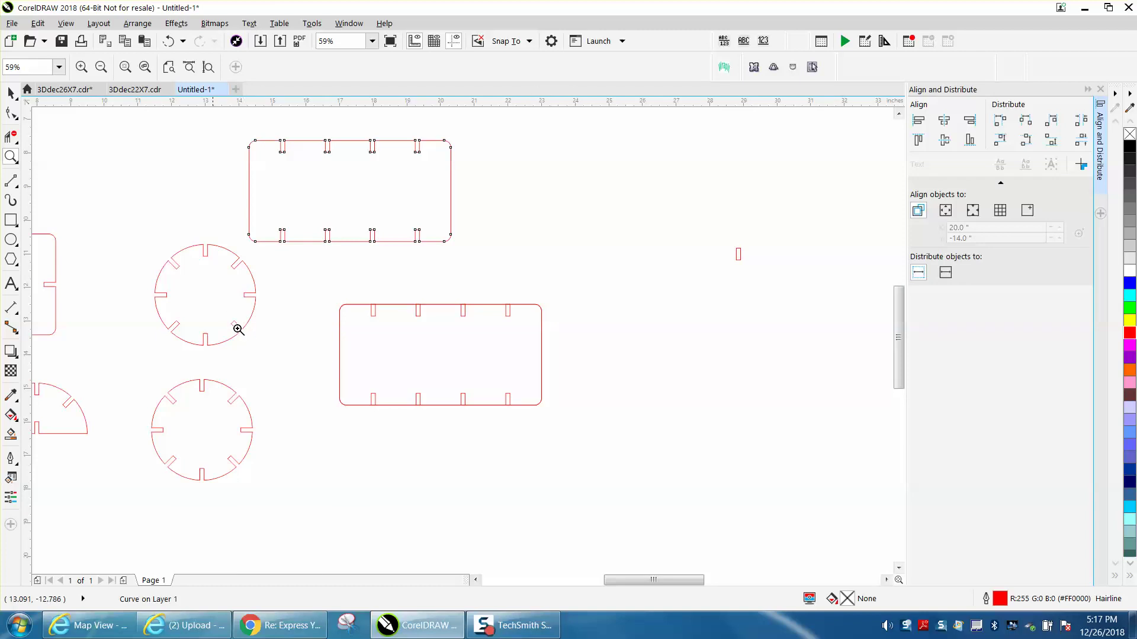
pyautogui.click(10, 93)
pyautogui.moveTo(312, 264); pyautogui.dragTo(645, 441)
pyautogui.click(645, 441)
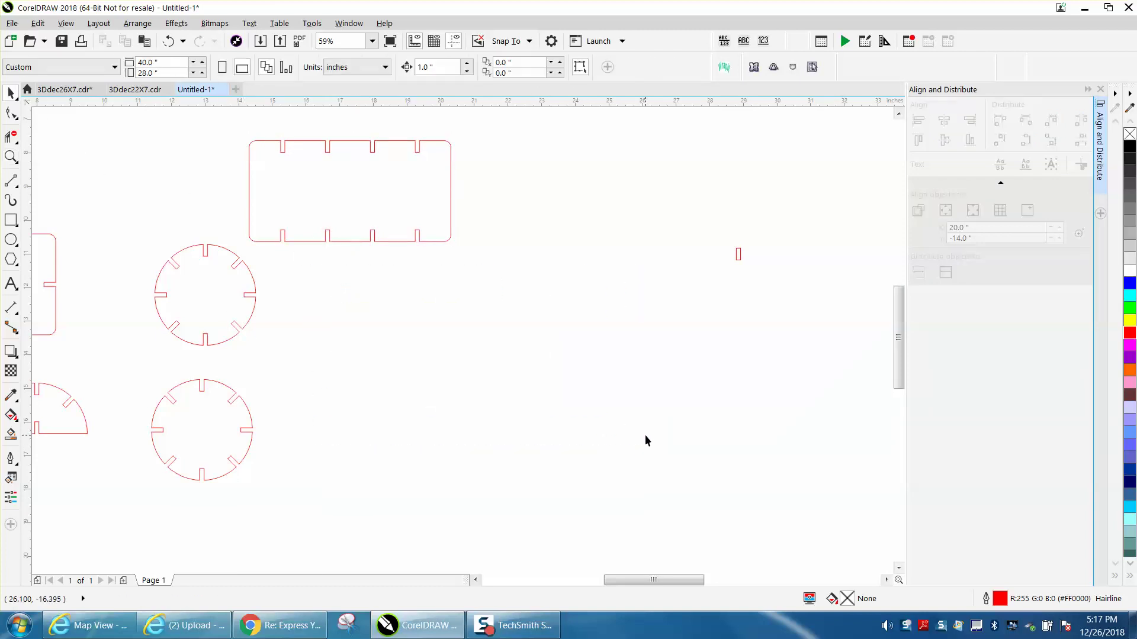
# - Delete all the slotted circles, squares, half circles and rectangles from the page, keeping only the spare slot
pyautogui.scroll(-2, 434, 386)
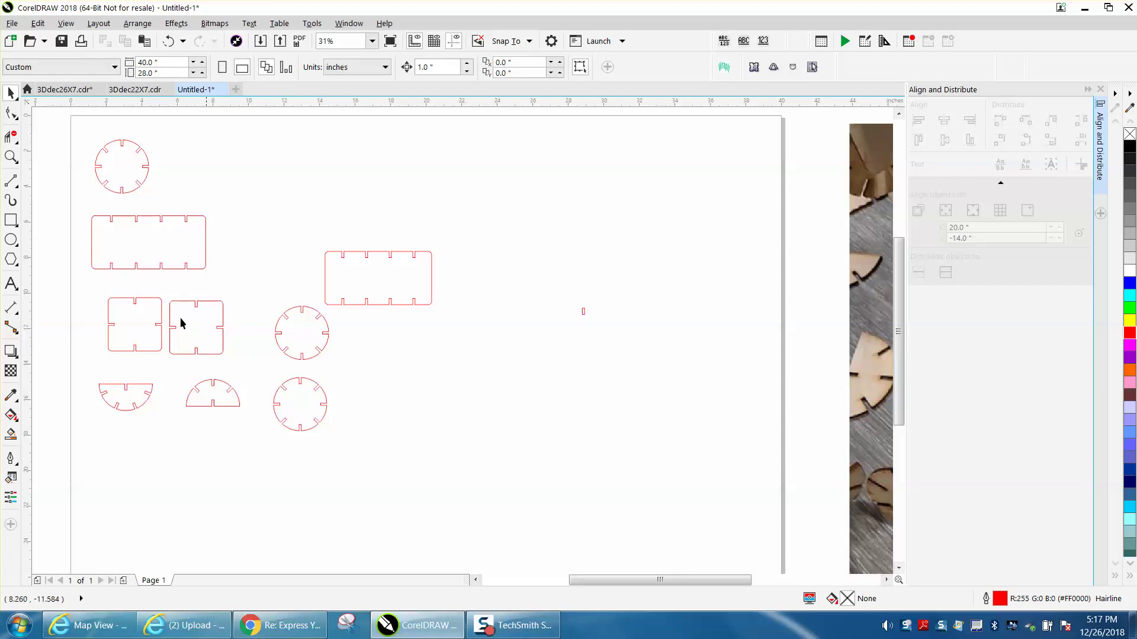
pyautogui.scroll(2, 183, 320)
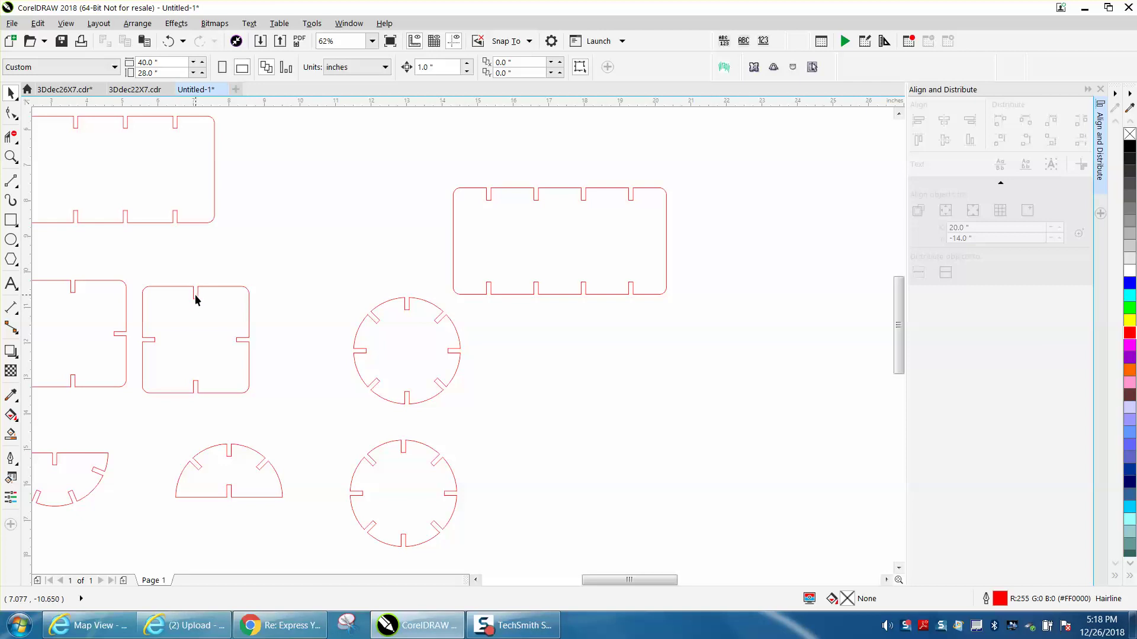
pyautogui.scroll(-2, 195, 300)
pyautogui.scroll(-4, 197, 294)
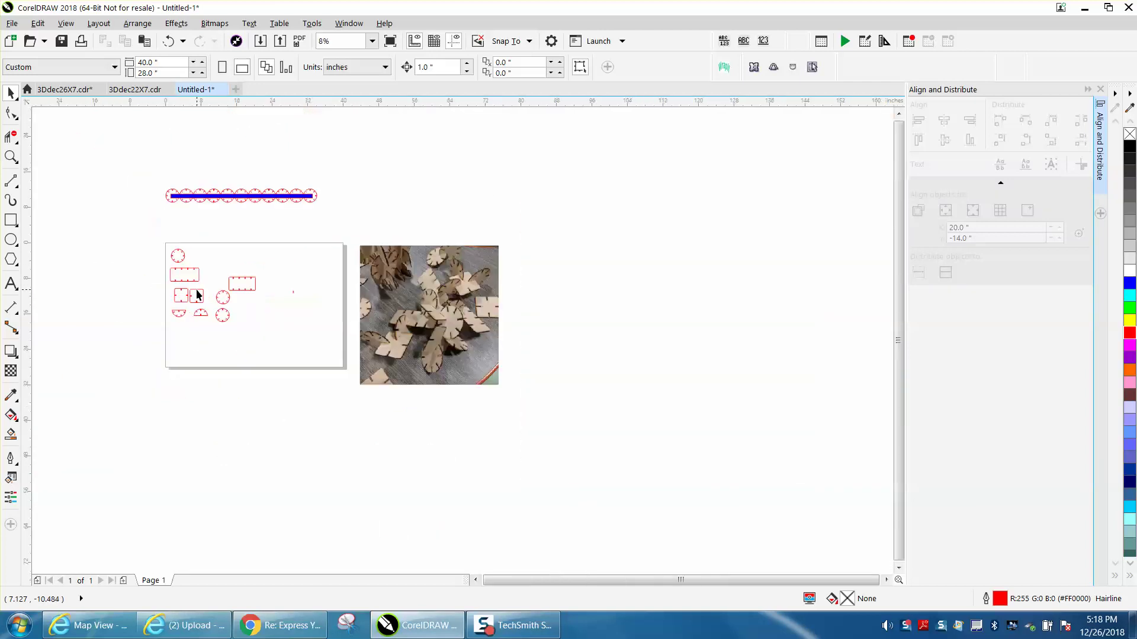
pyautogui.click(16, 154)
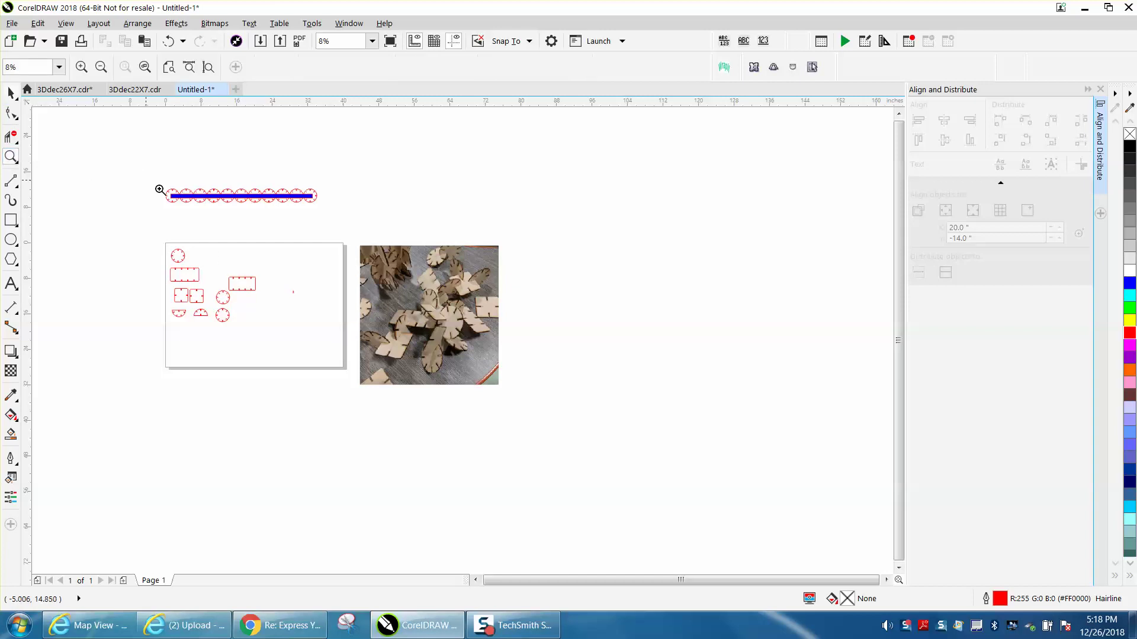
pyautogui.moveTo(158, 188); pyautogui.dragTo(358, 229)
pyautogui.scroll(-2, 234, 289)
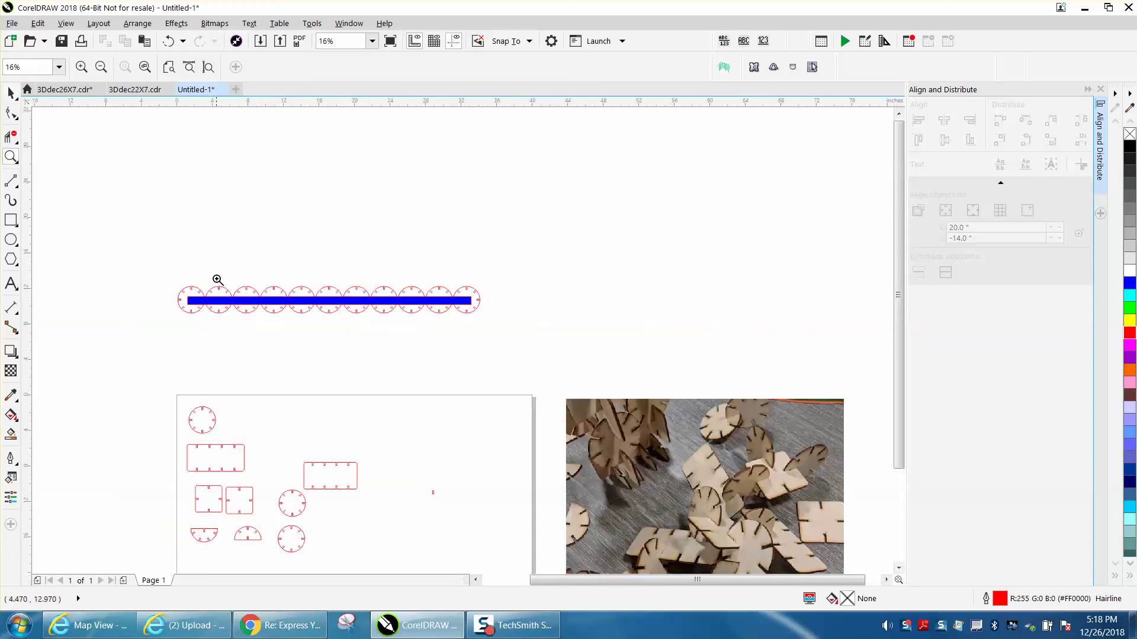
pyautogui.click(10, 93)
pyautogui.moveTo(140, 397); pyautogui.dragTo(415, 556)
pyautogui.press('Delete')
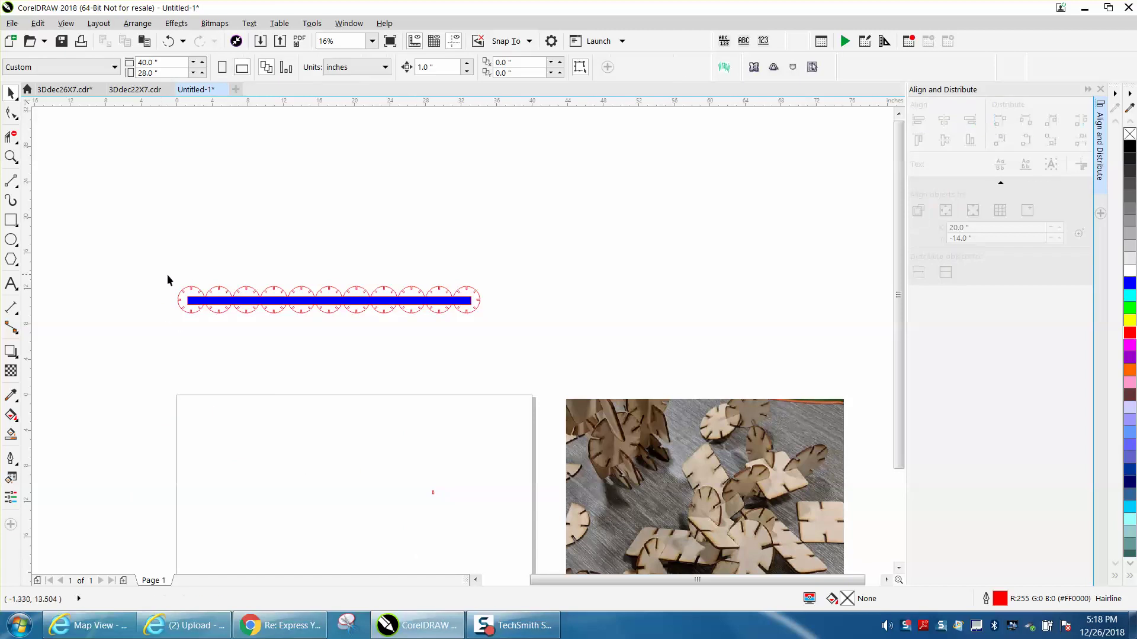
# - Move the row of slotted circles with its blue bar onto the page near the top edge, at about X 17.27, Y -2.20 inches
pyautogui.moveTo(477, 335); pyautogui.dragTo(477, 335)
pyautogui.moveTo(329, 300); pyautogui.dragTo(333, 421)
pyautogui.press('z')
pyautogui.scroll(1, 181, 306)
pyautogui.press('space')
pyautogui.scroll(-2, 403, 385)
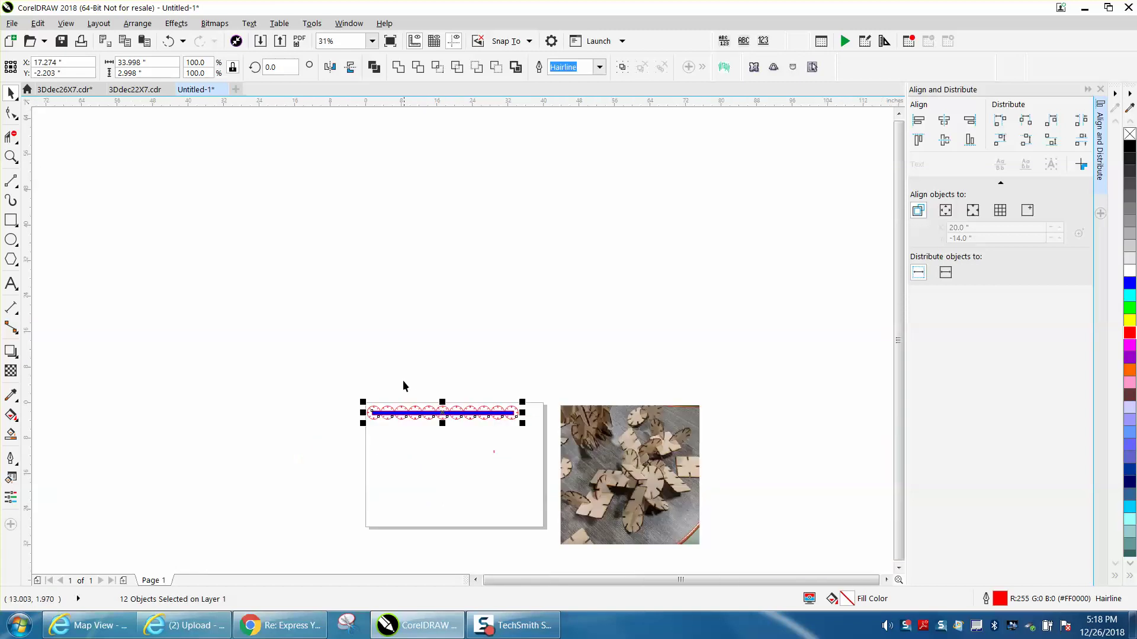
pyautogui.moveTo(355, 382); pyautogui.dragTo(631, 472)
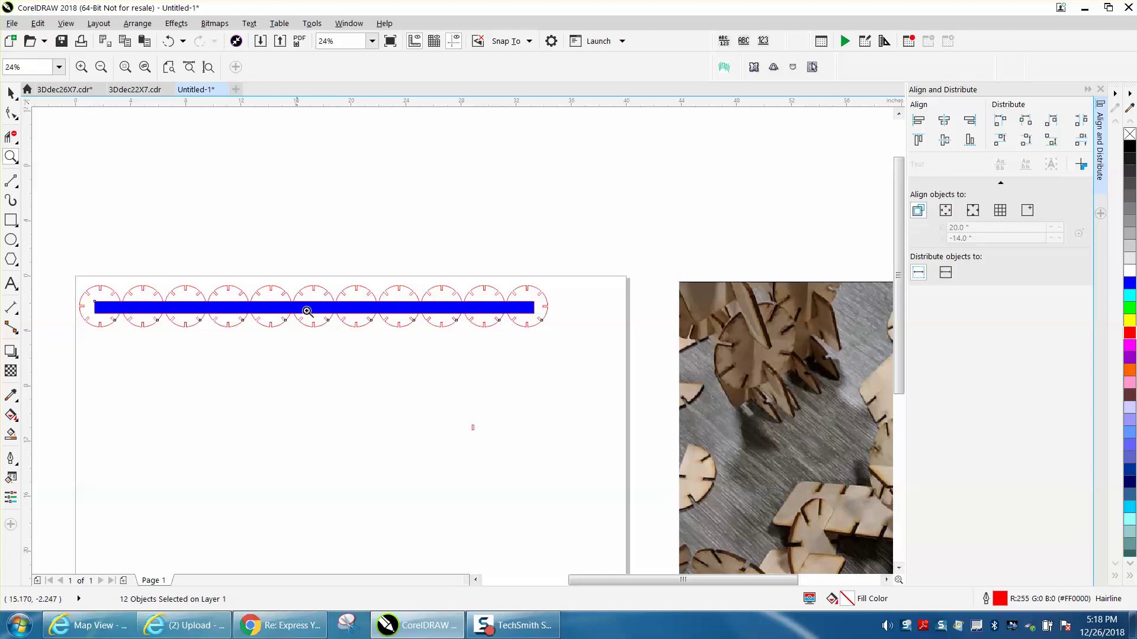
# - Examine the photo of the assembled wooden pieces beside the page and how their slots interlock
pyautogui.rightClick(191, 297)
pyautogui.click(790, 451)
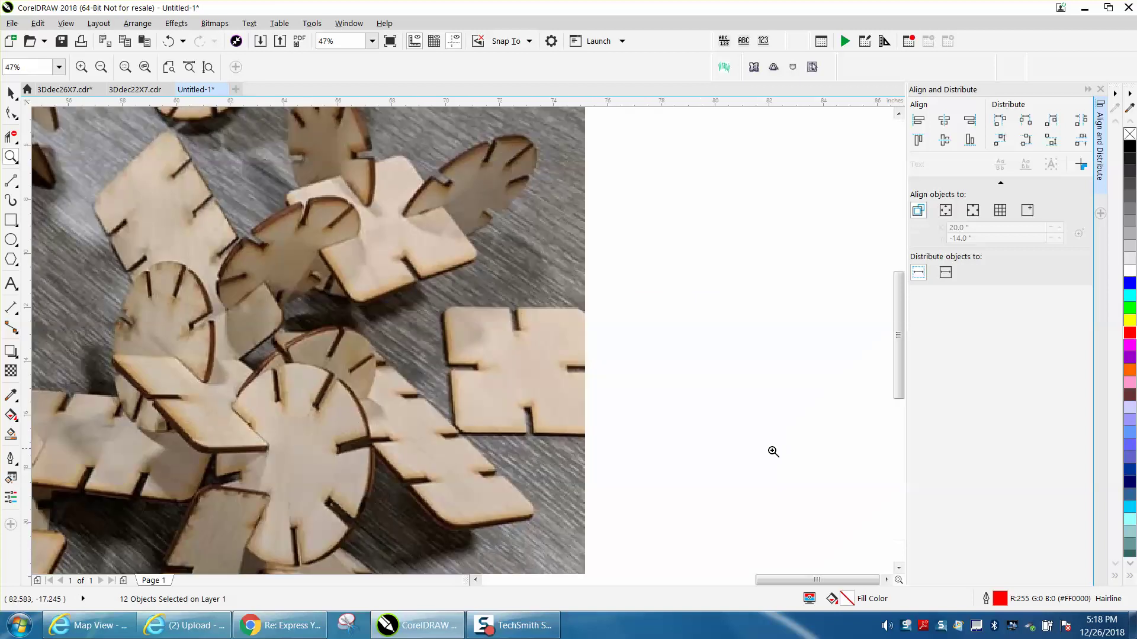
pyautogui.click(357, 341)
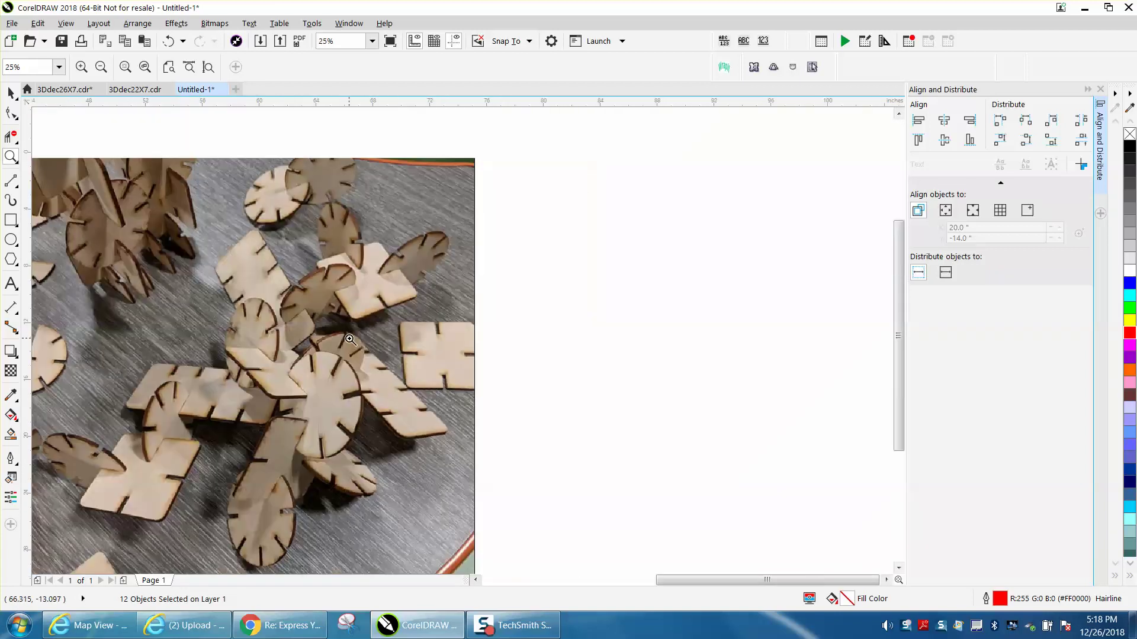
pyautogui.rightClick(350, 339)
pyautogui.rightClick(350, 339)
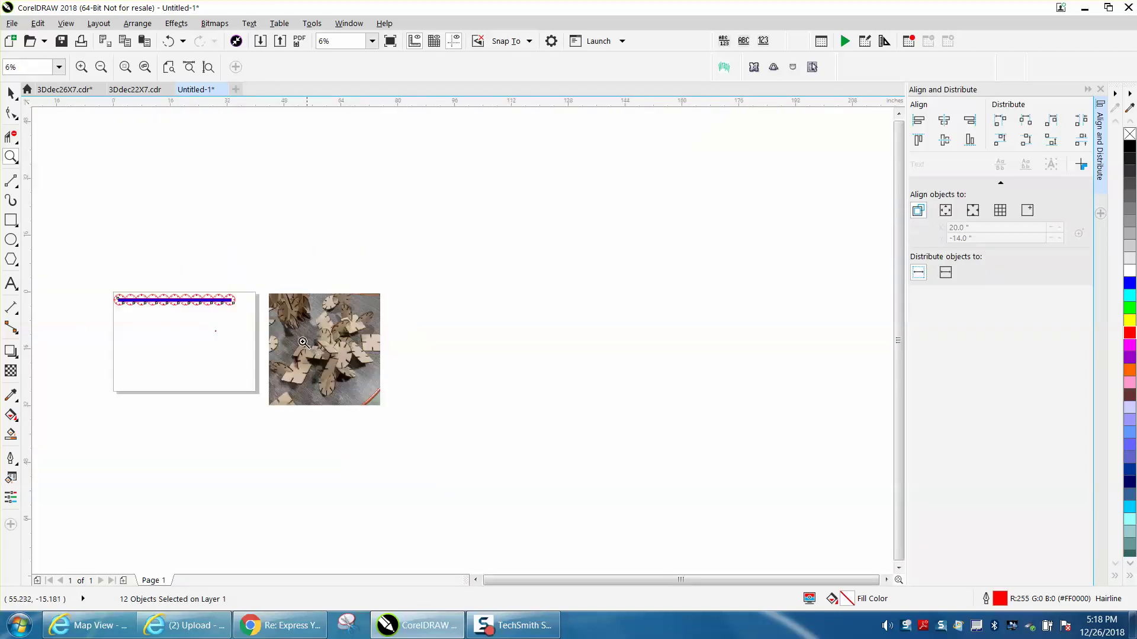
pyautogui.click(387, 362)
pyautogui.rightClick(387, 361)
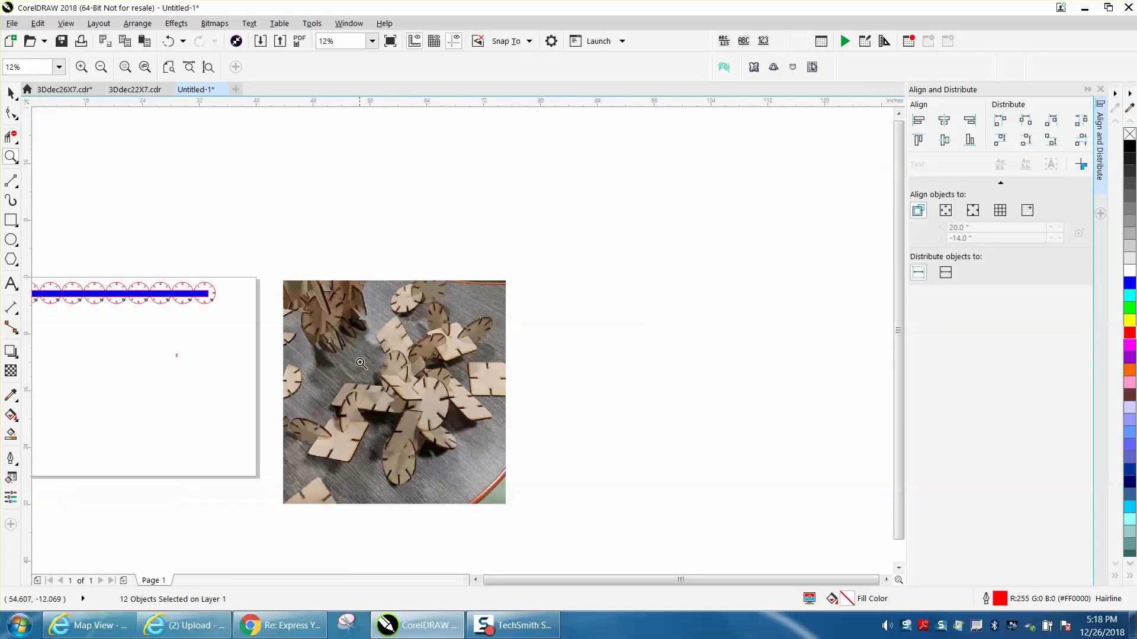
pyautogui.moveTo(351, 355); pyautogui.dragTo(502, 451)
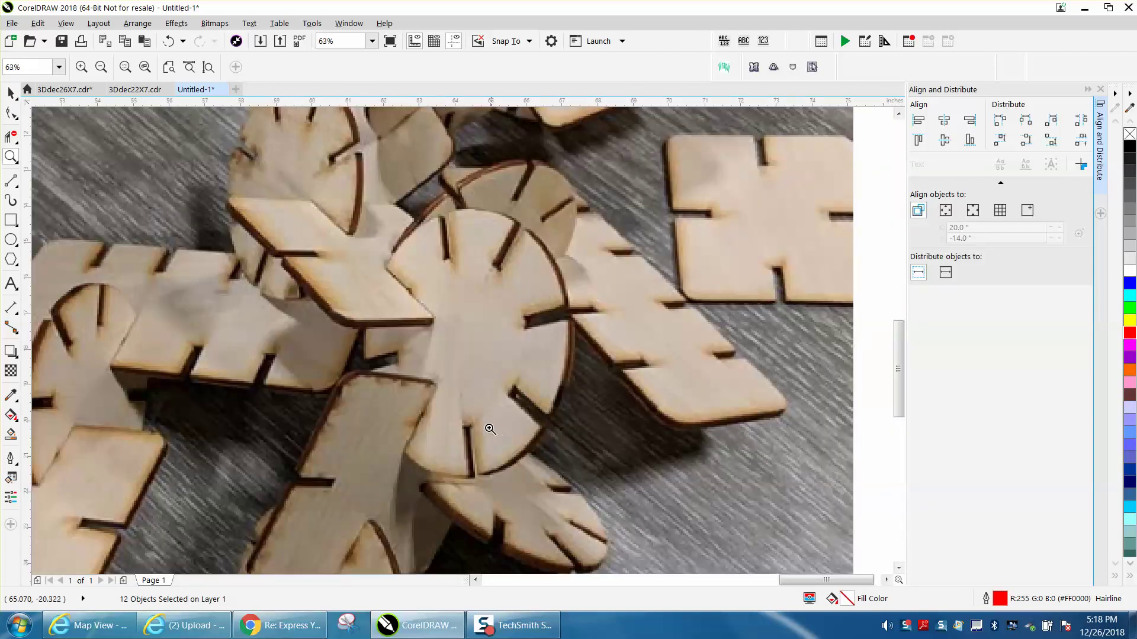
pyautogui.rightClick(418, 389)
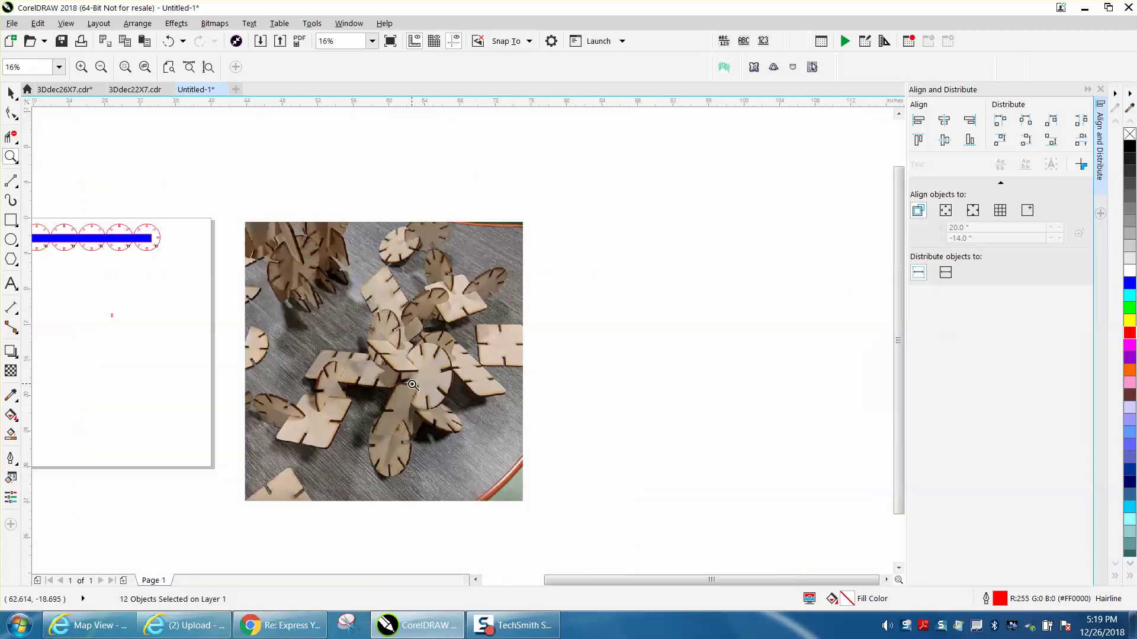
pyautogui.rightClick(413, 385)
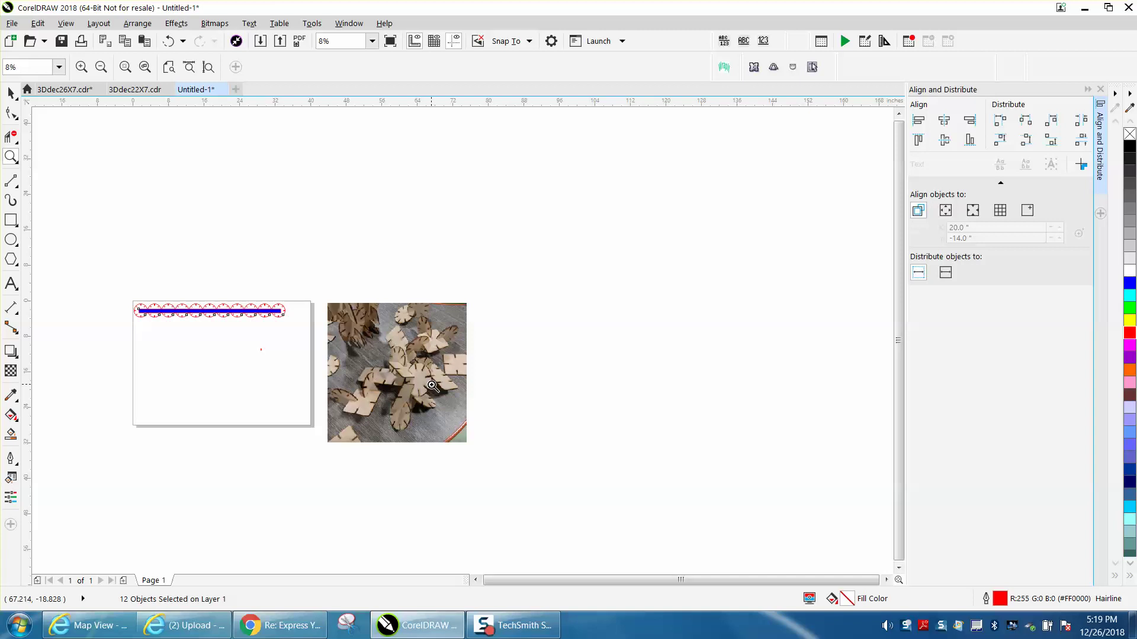
pyautogui.press('Escape')
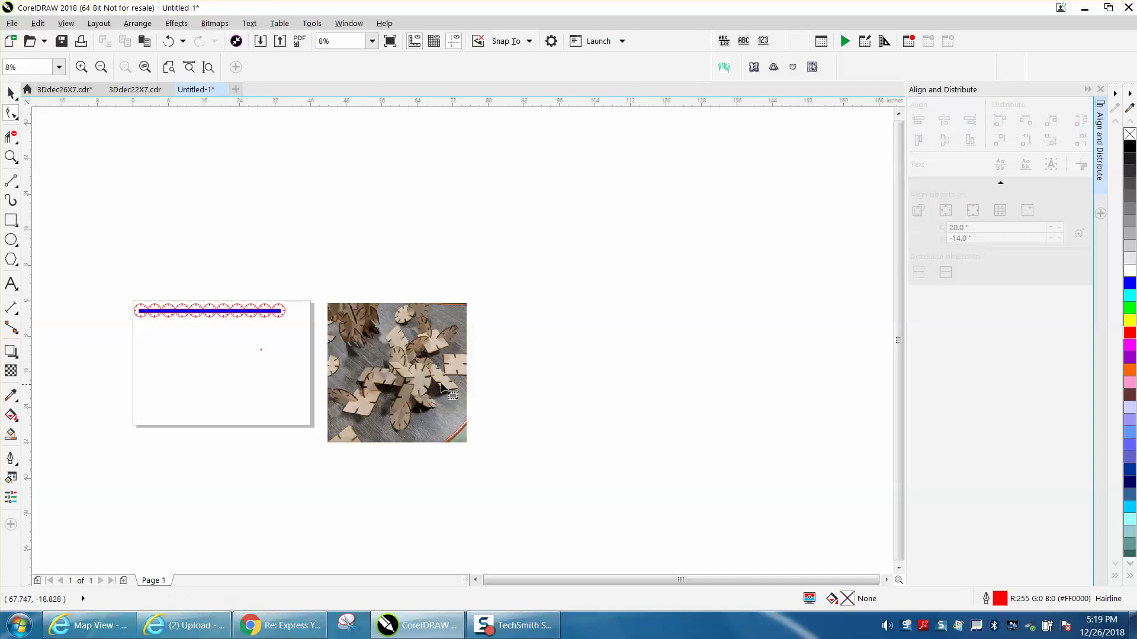